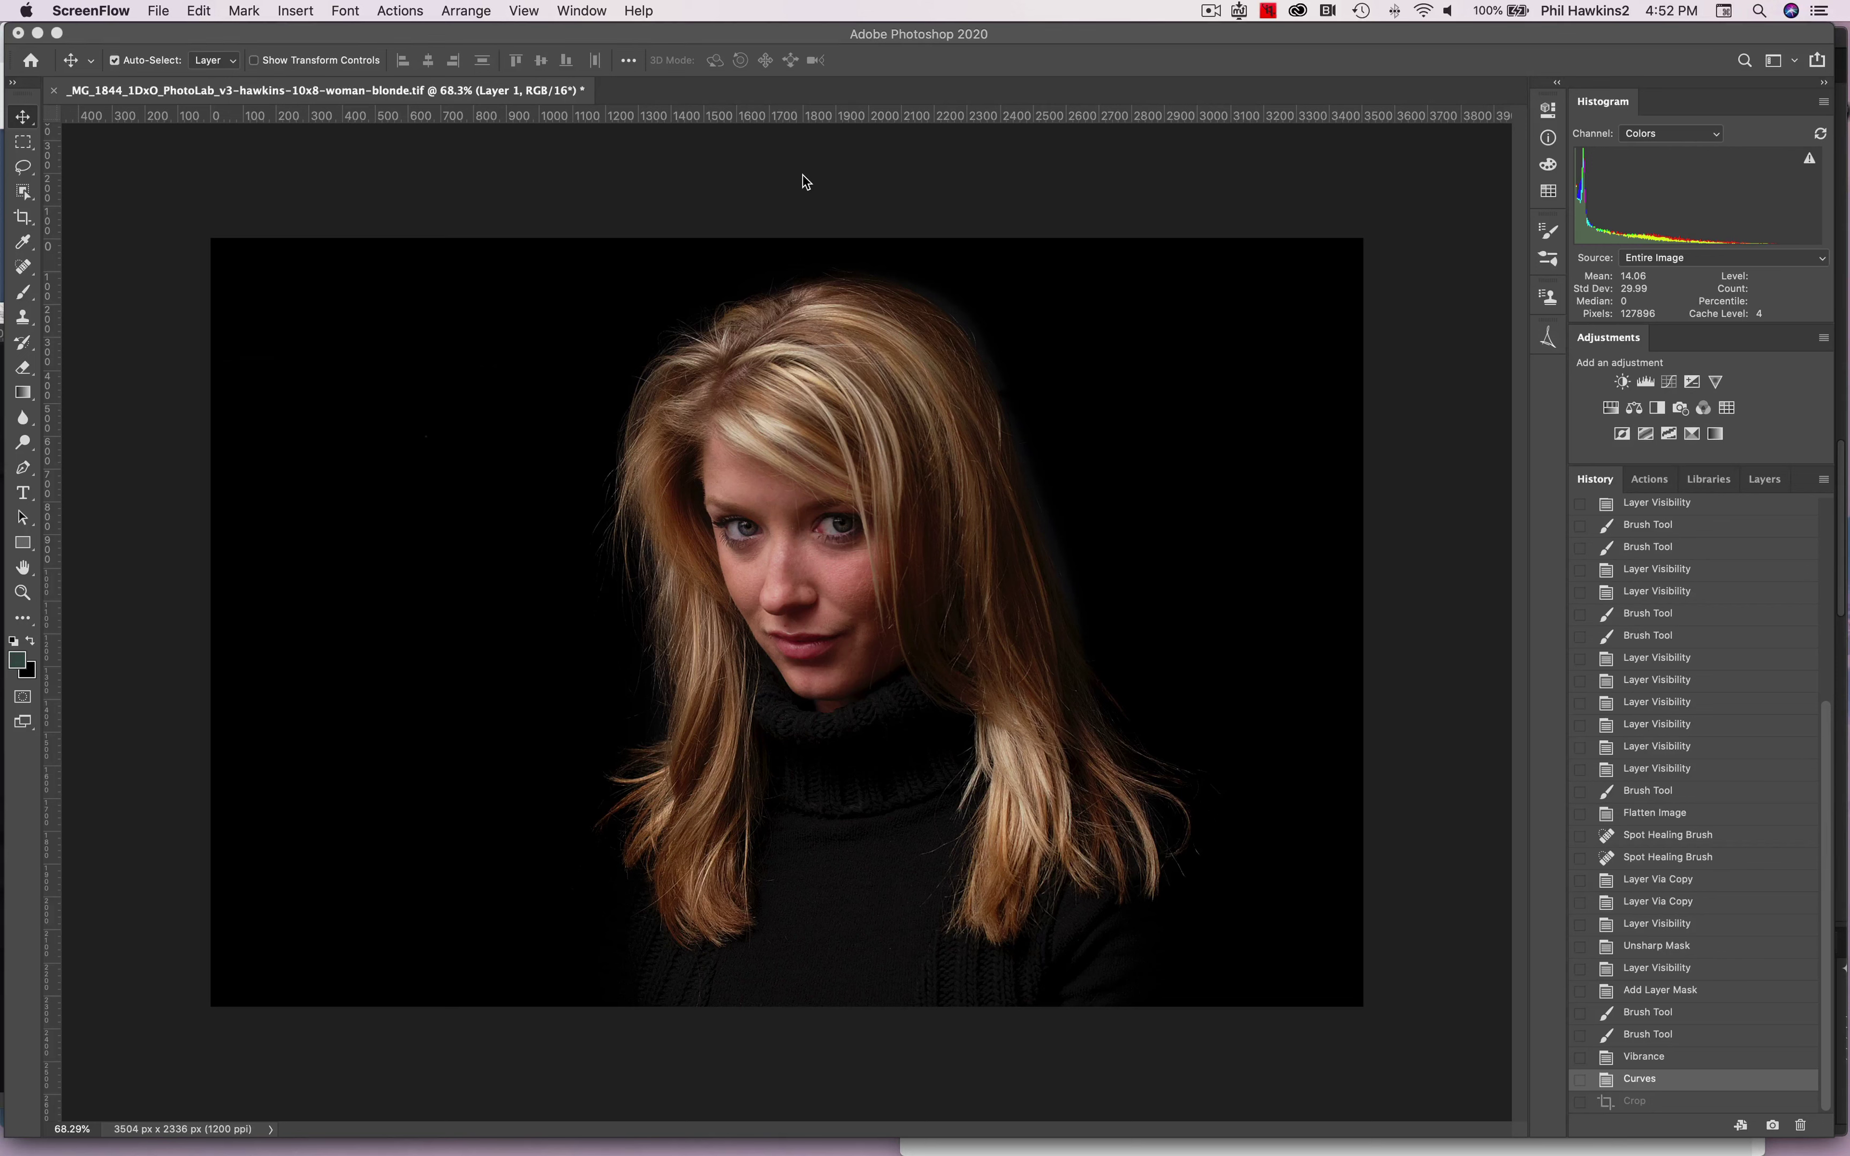
Try a 4:5 (8:10) crop of the portrait, repositioned so all the woman's hair fits in the frame, and revert to the Curves state
click(23, 219)
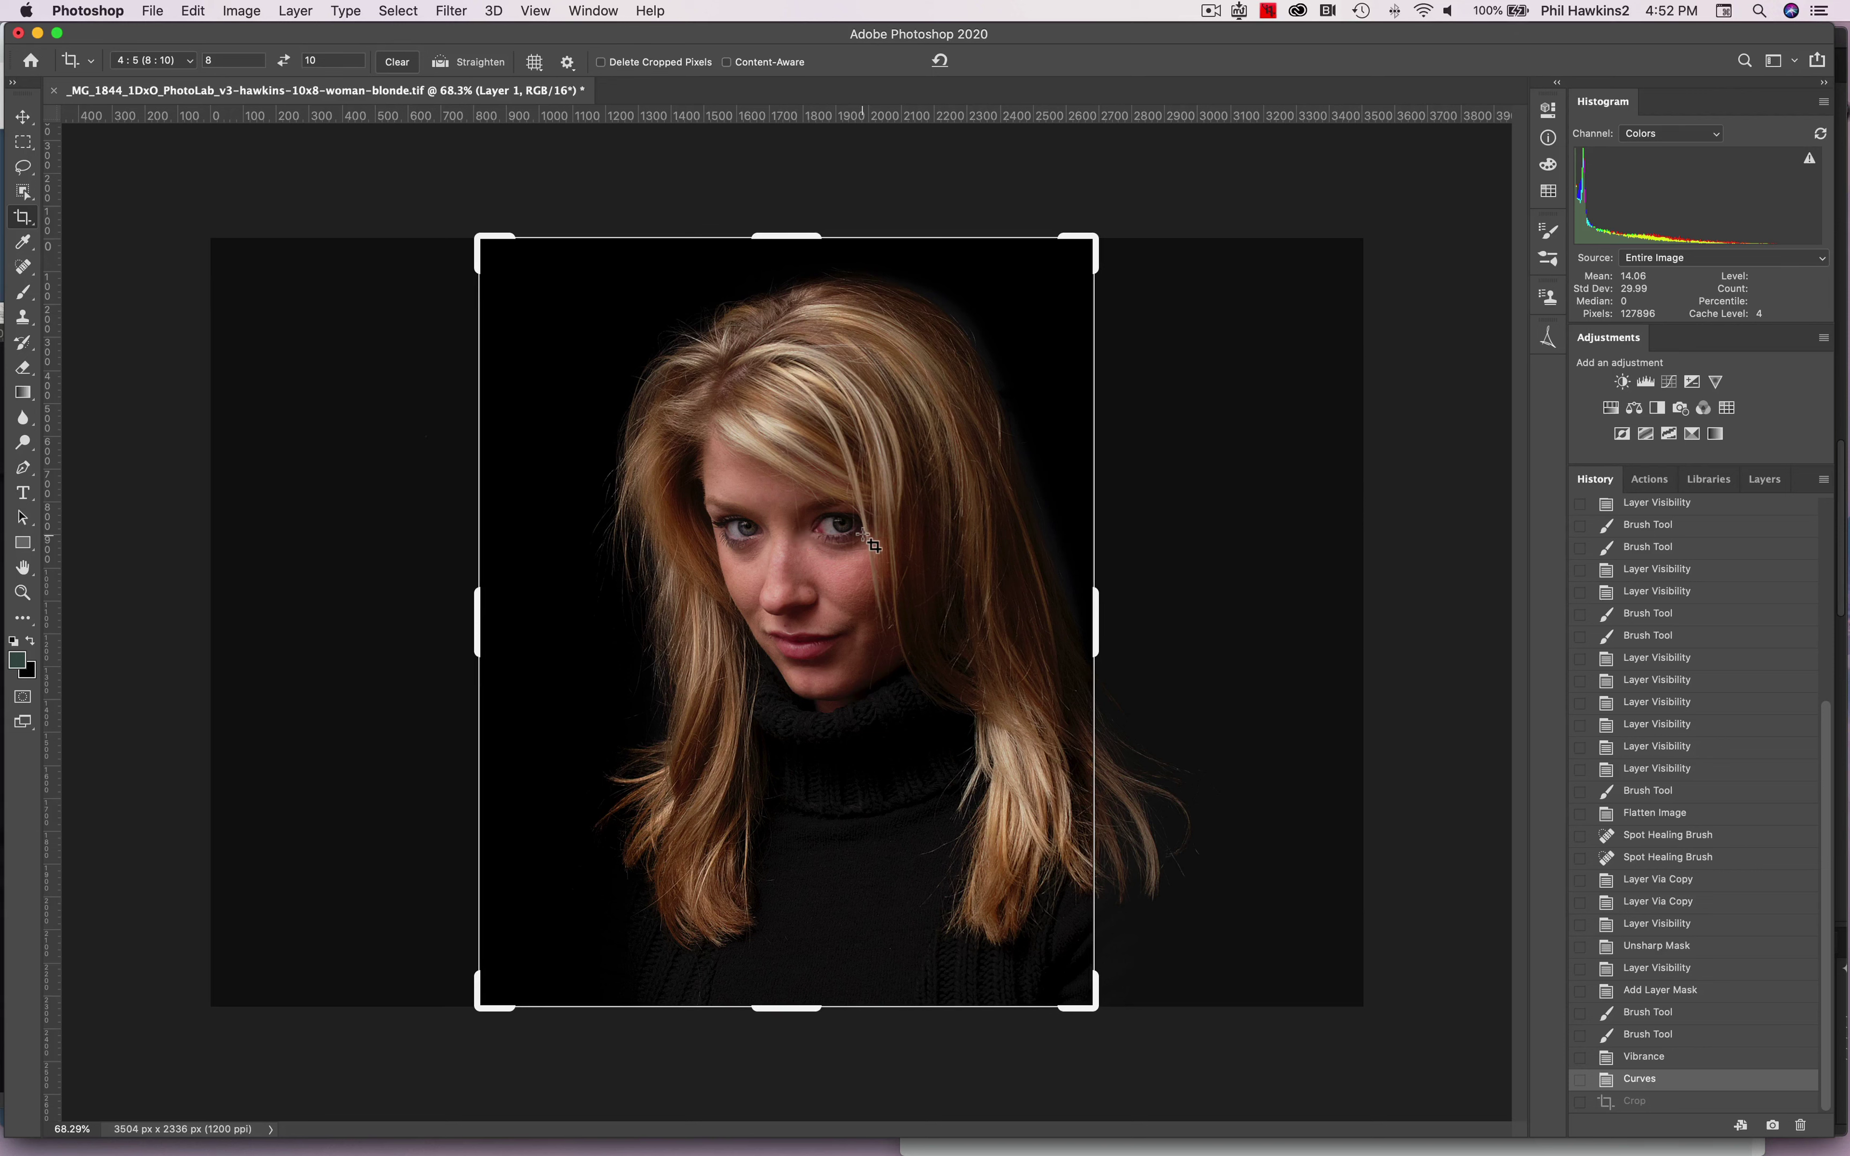
click(861, 573)
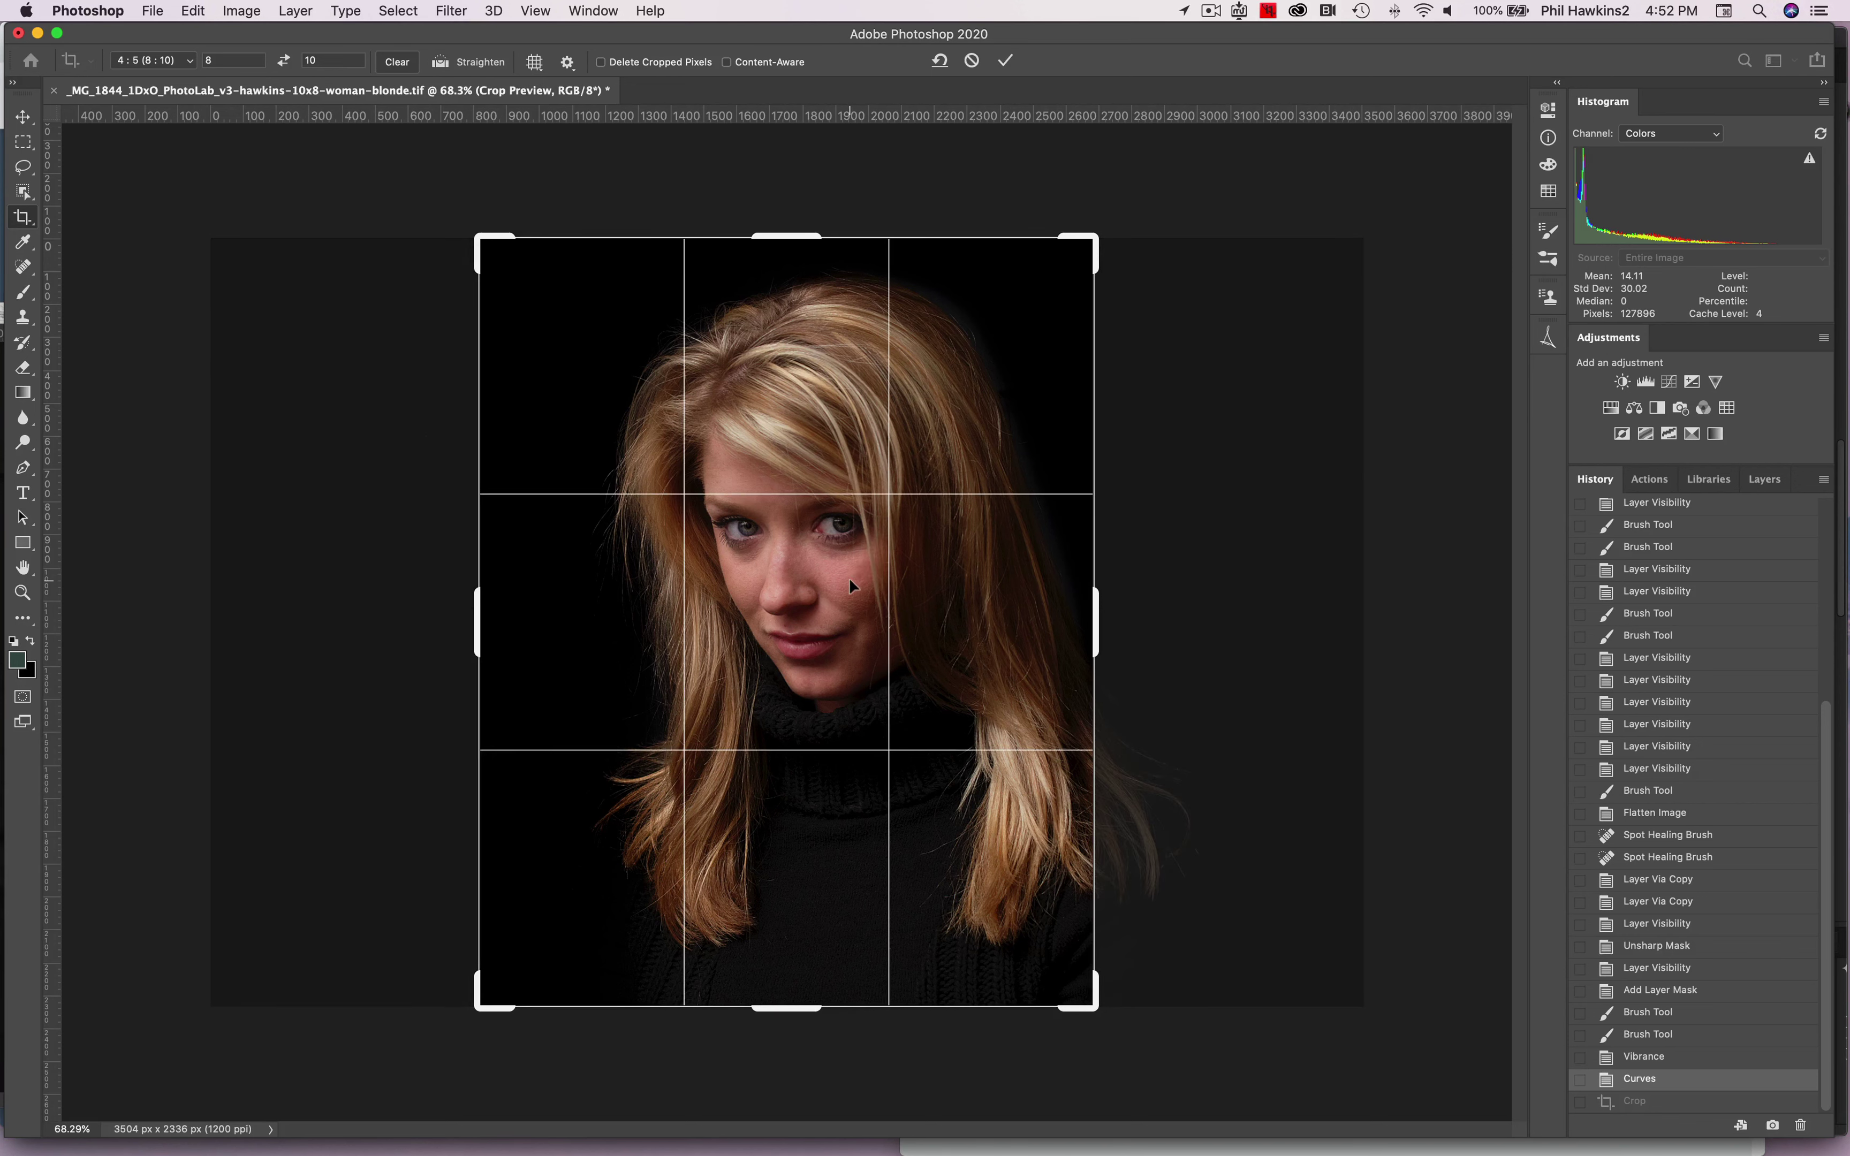
drag(849, 578, 750, 575)
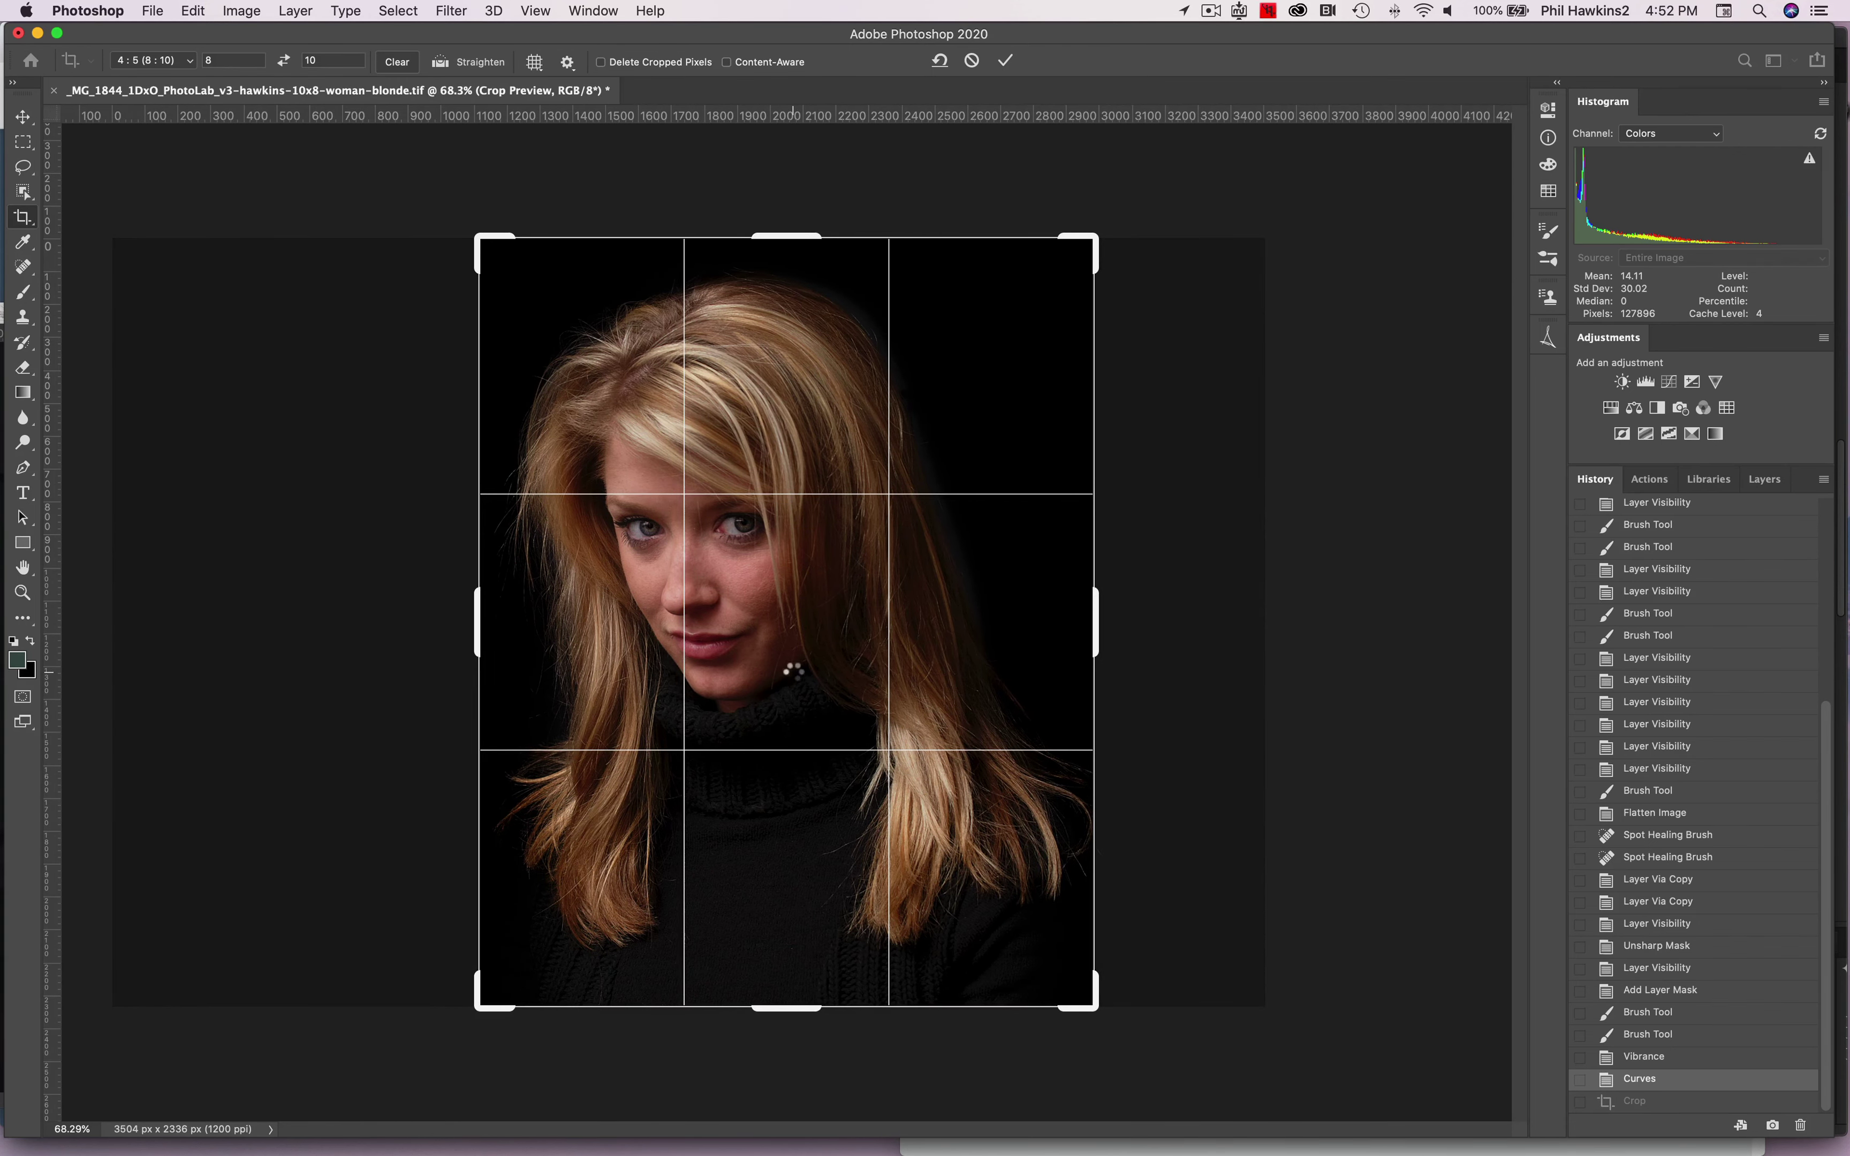
key(Return)
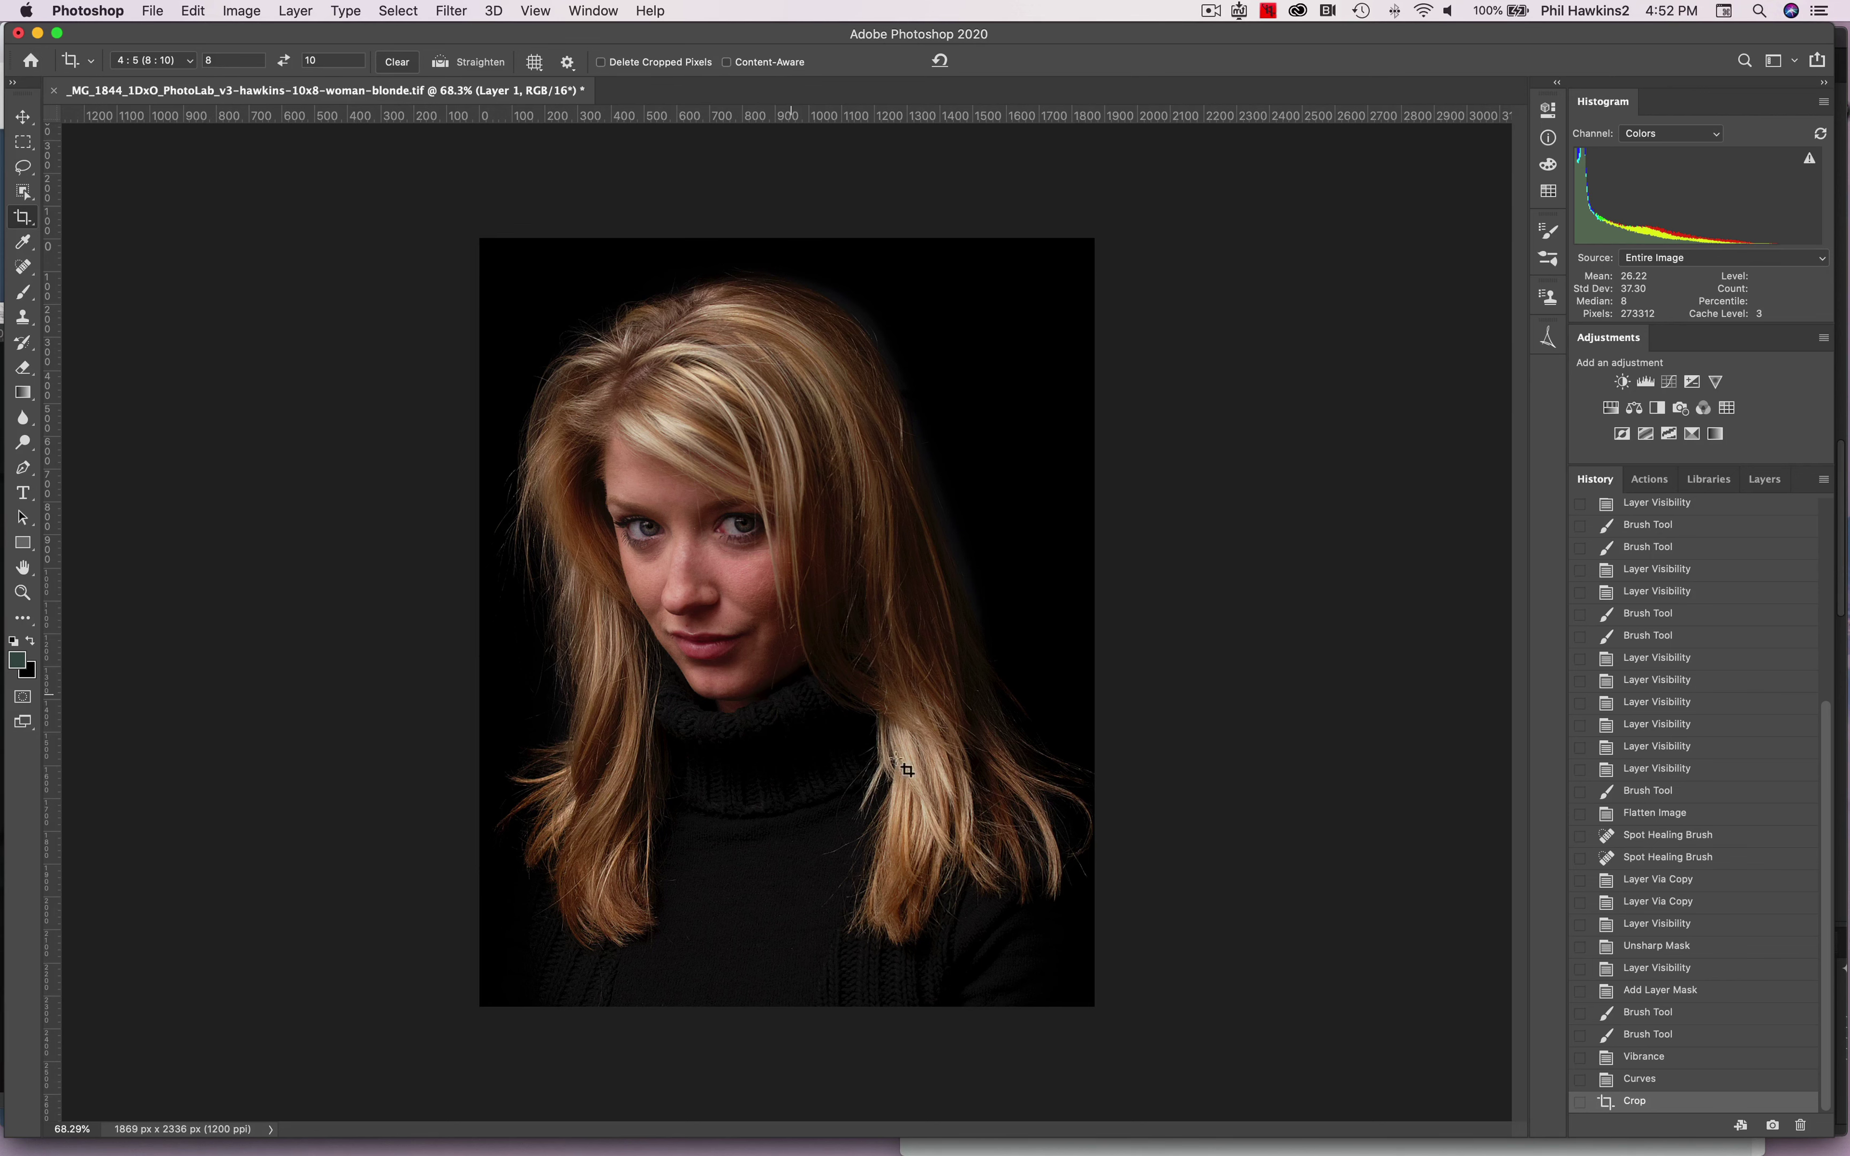
click(1680, 1080)
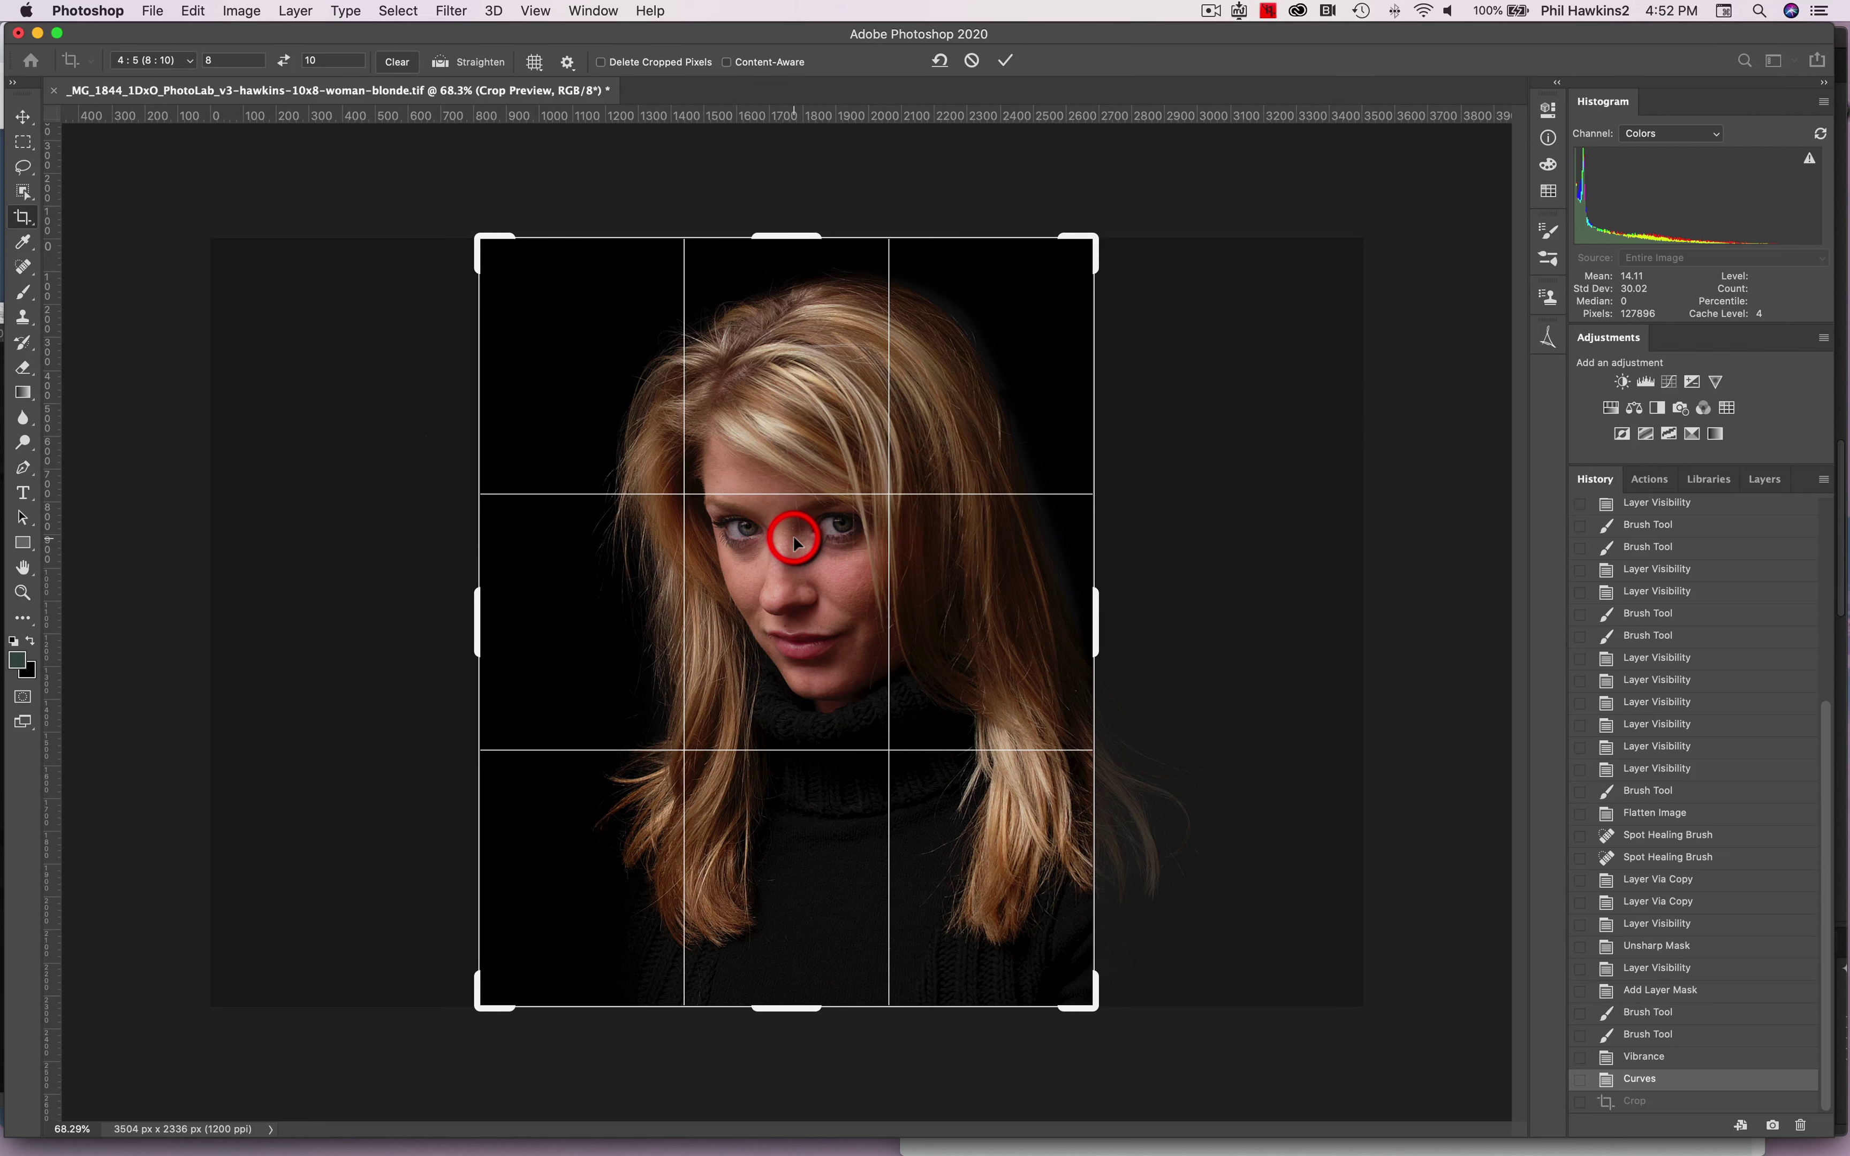
Try the crop frame in 10:8 landscape orientation, and swap it back to 8:10 portrait
click(284, 62)
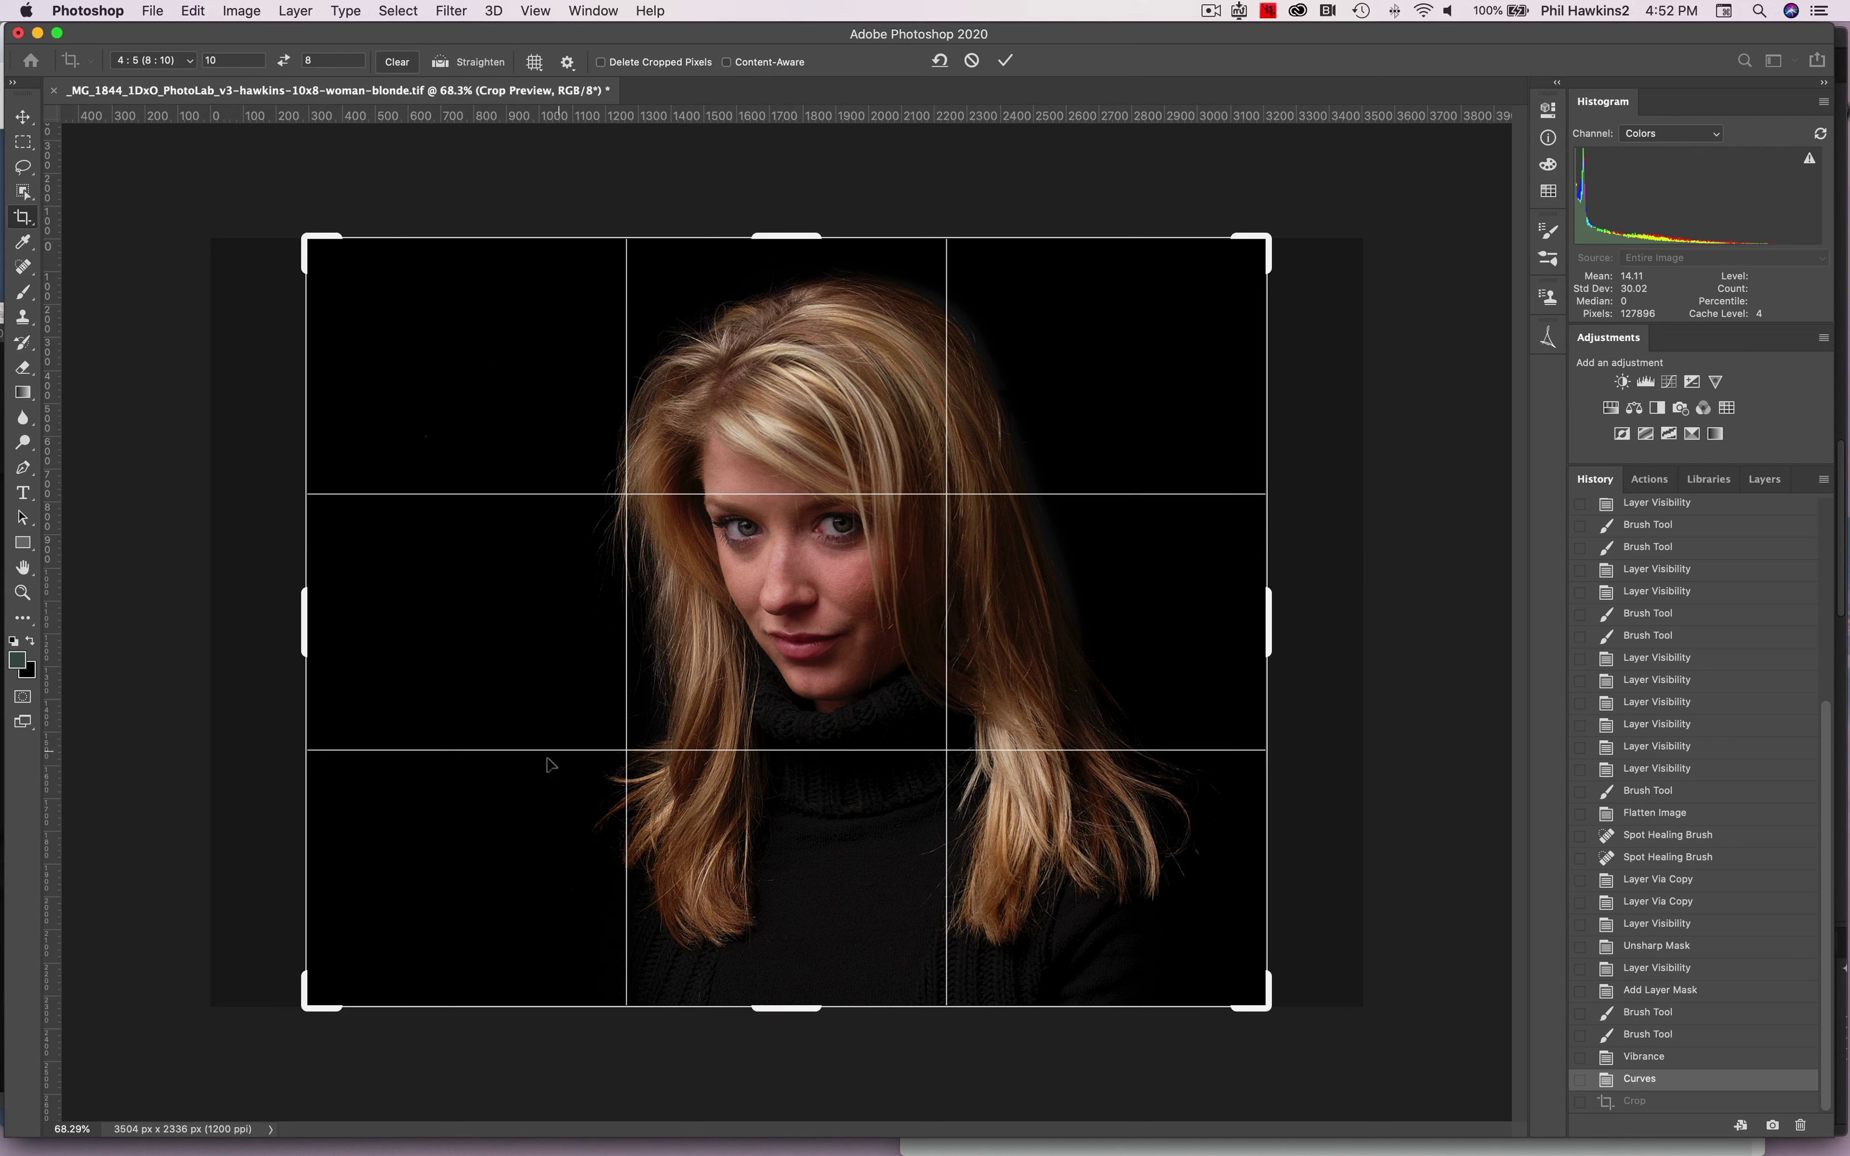
click(493, 871)
click(286, 62)
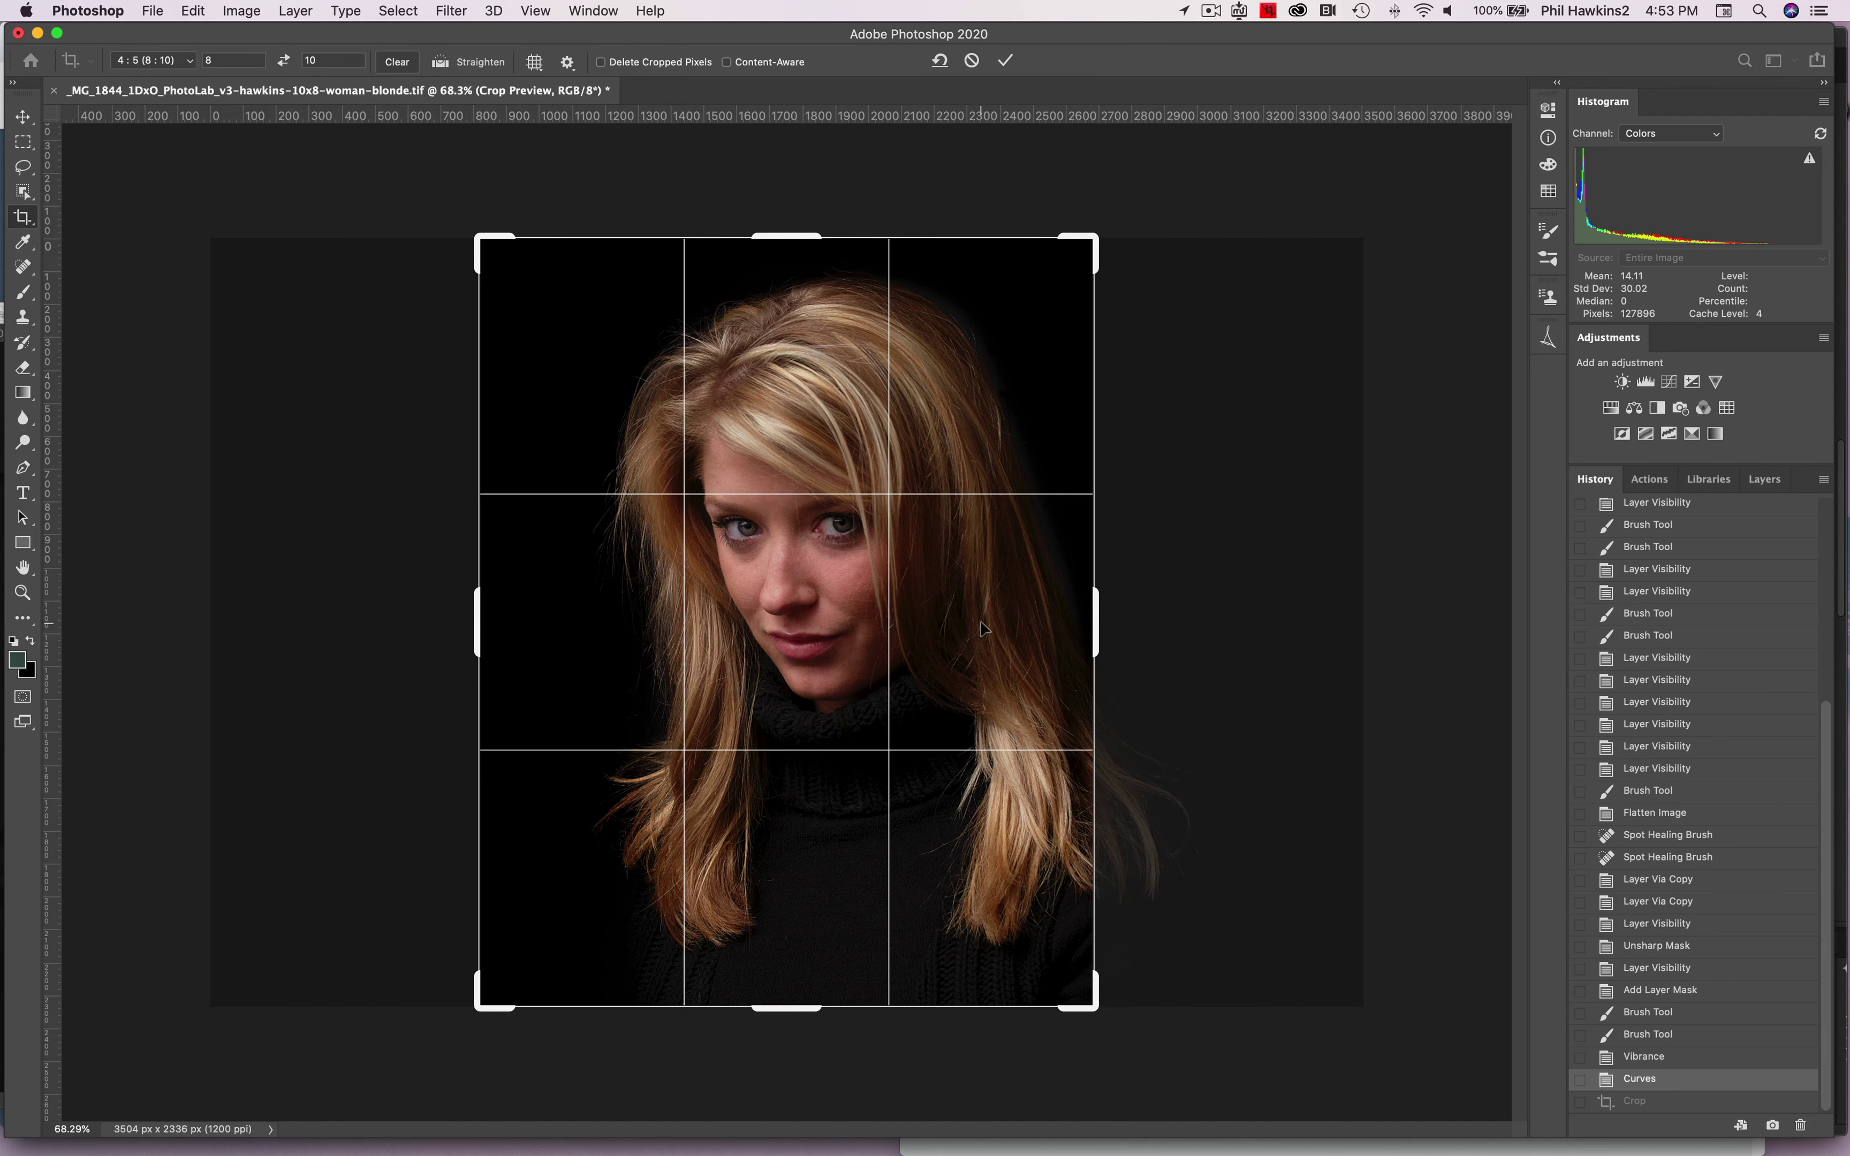
Crop the portrait at the 4:5 (8:10) ratio, shifting the woman slightly left and tightening the frame slightly from its upper-right corner
drag(981, 623, 951, 616)
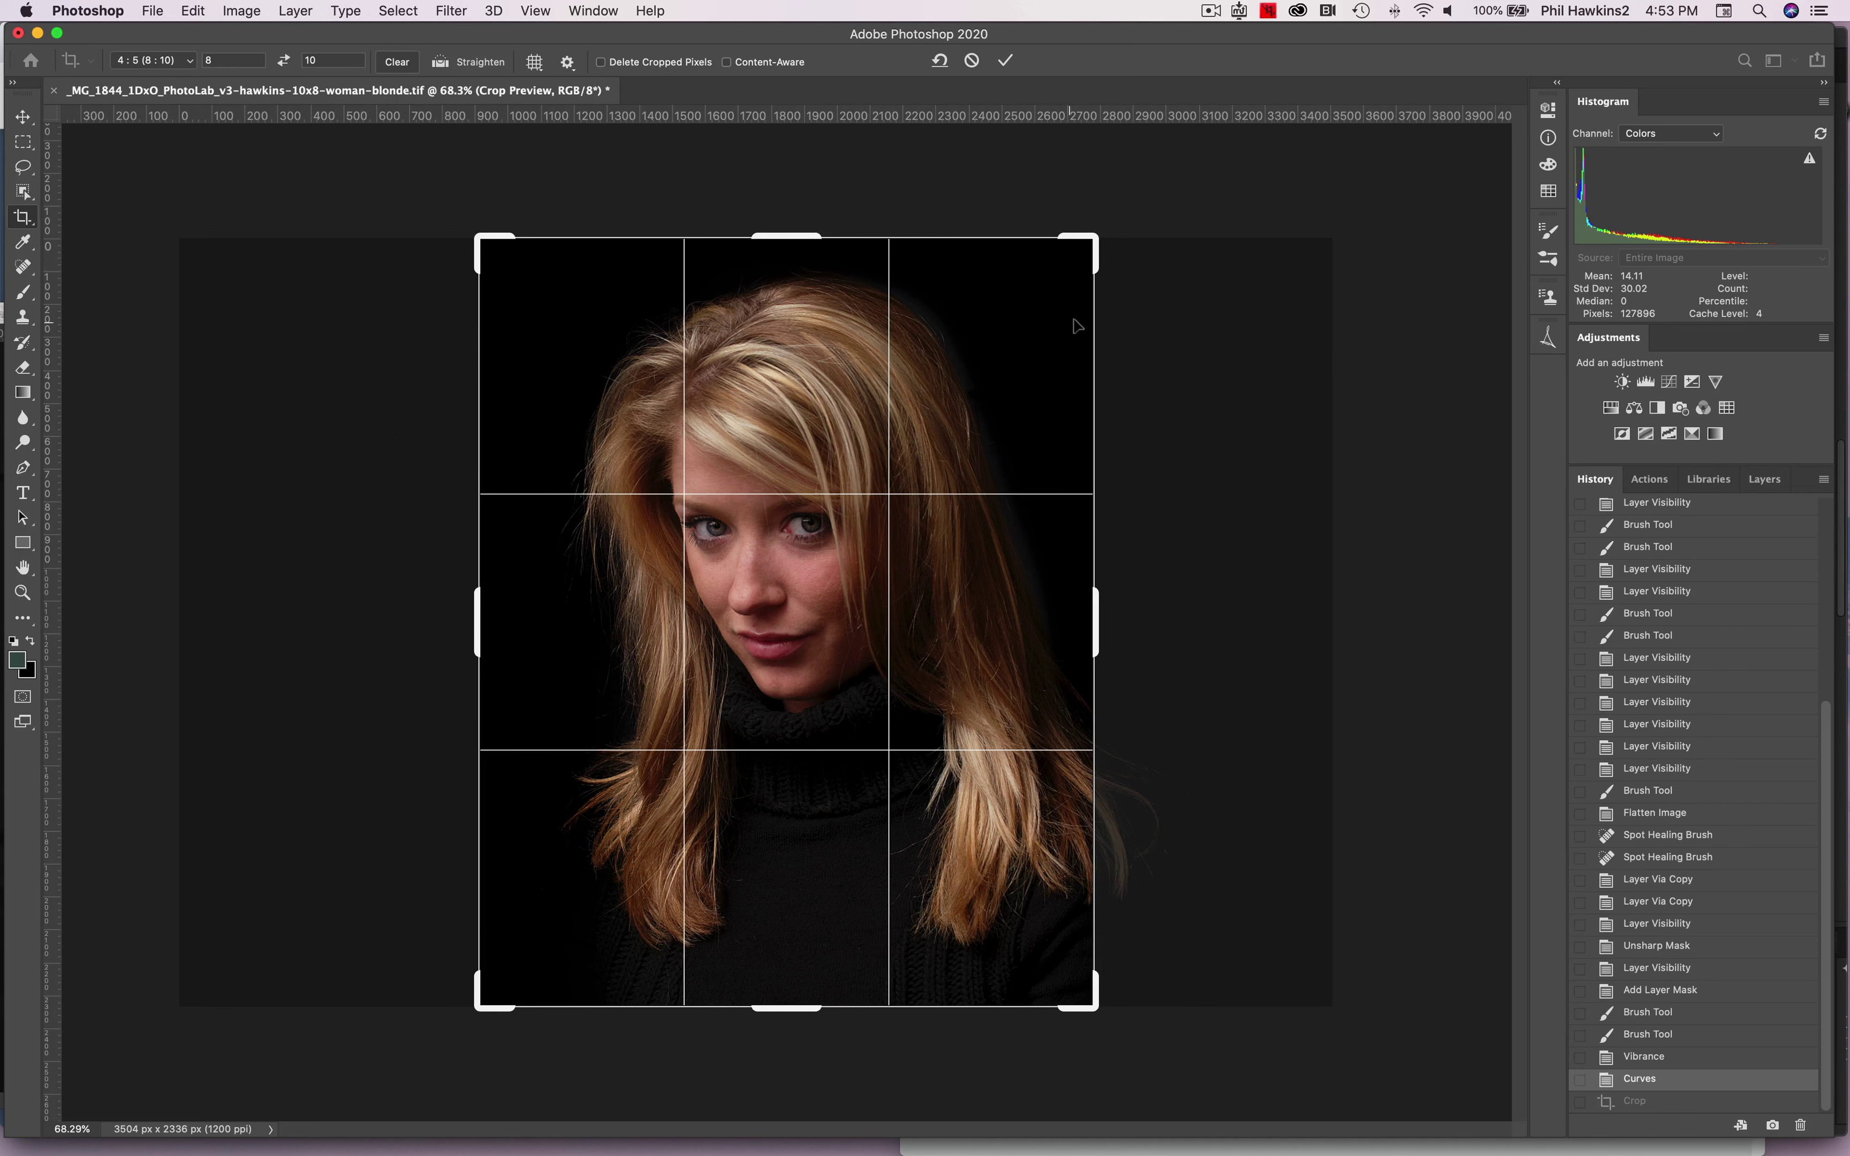
drag(1091, 240, 1084, 247)
key(Return)
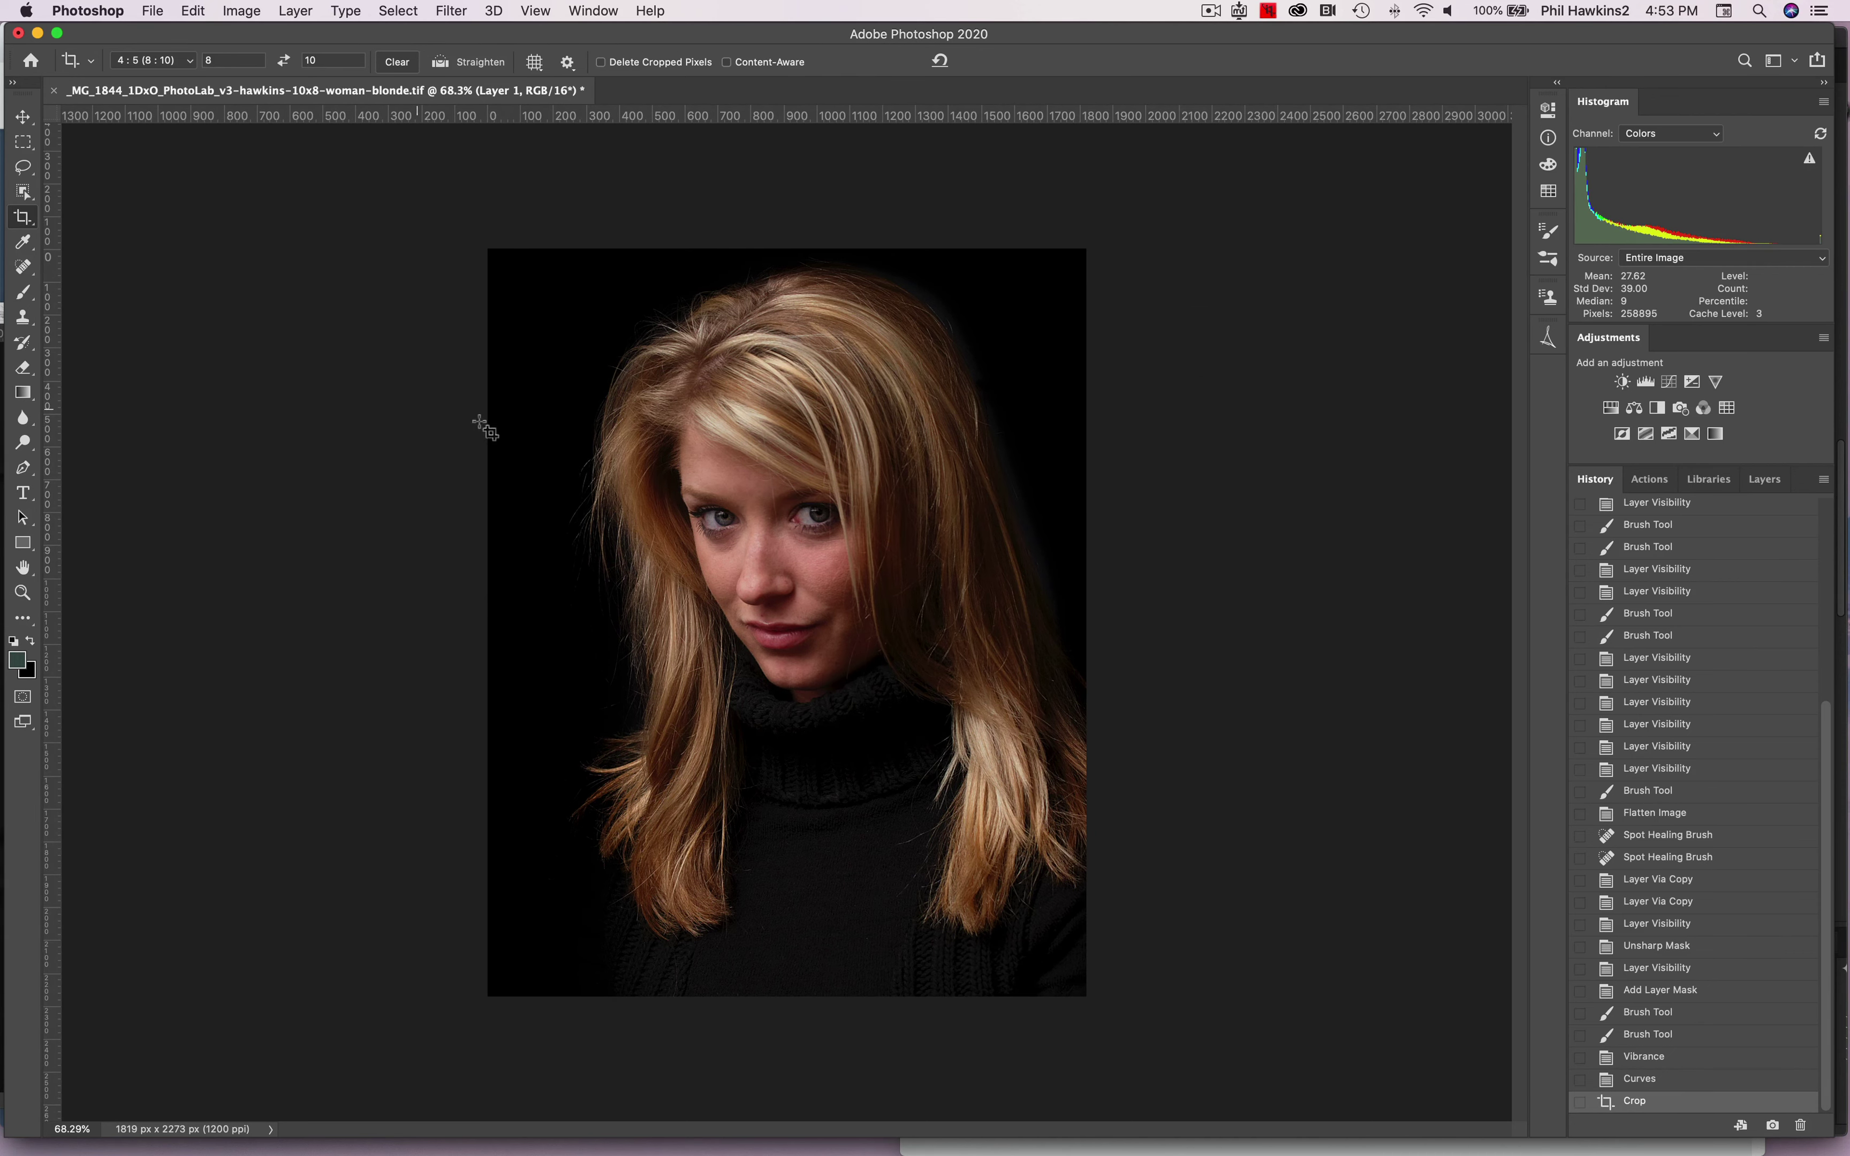
Crop the portrait by width, height and resolution to 8 in x 10 in at 300 px/in
click(567, 434)
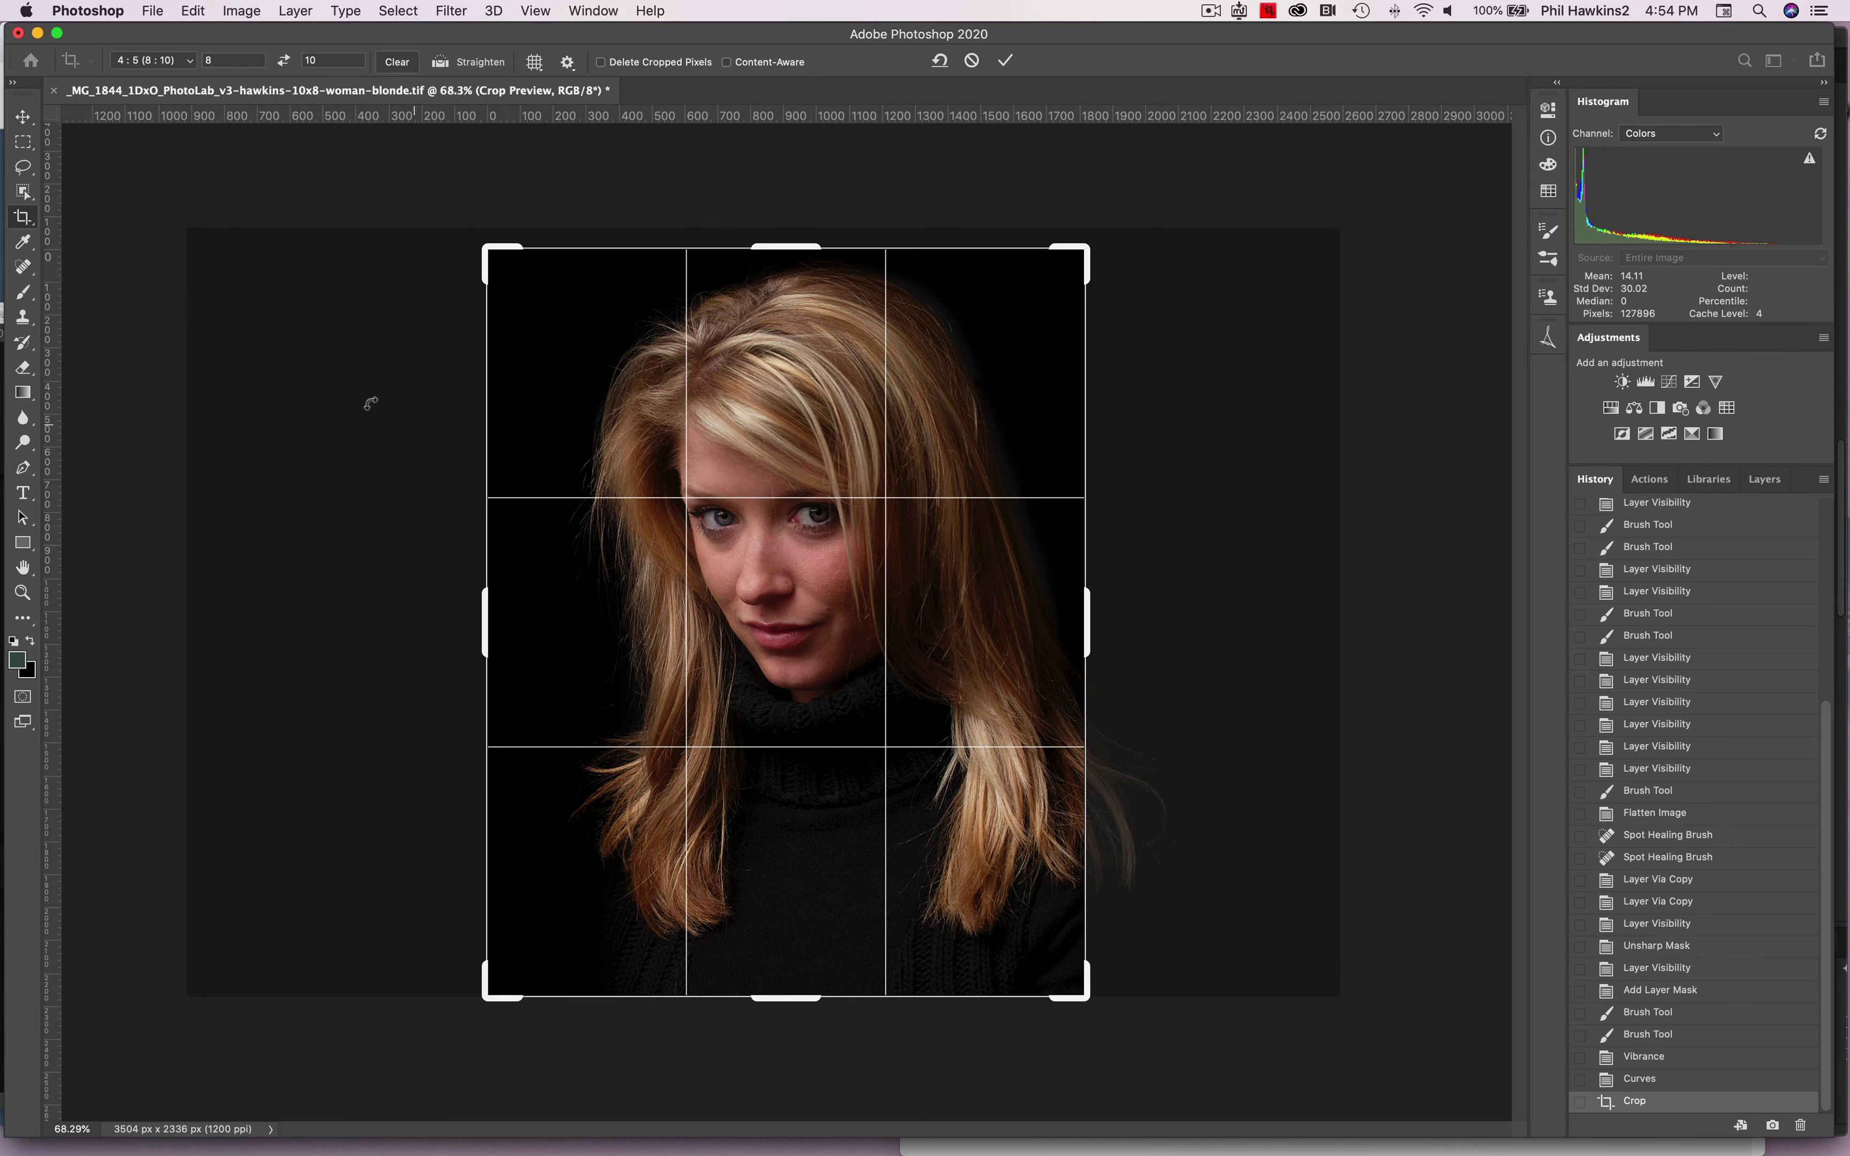
click(178, 65)
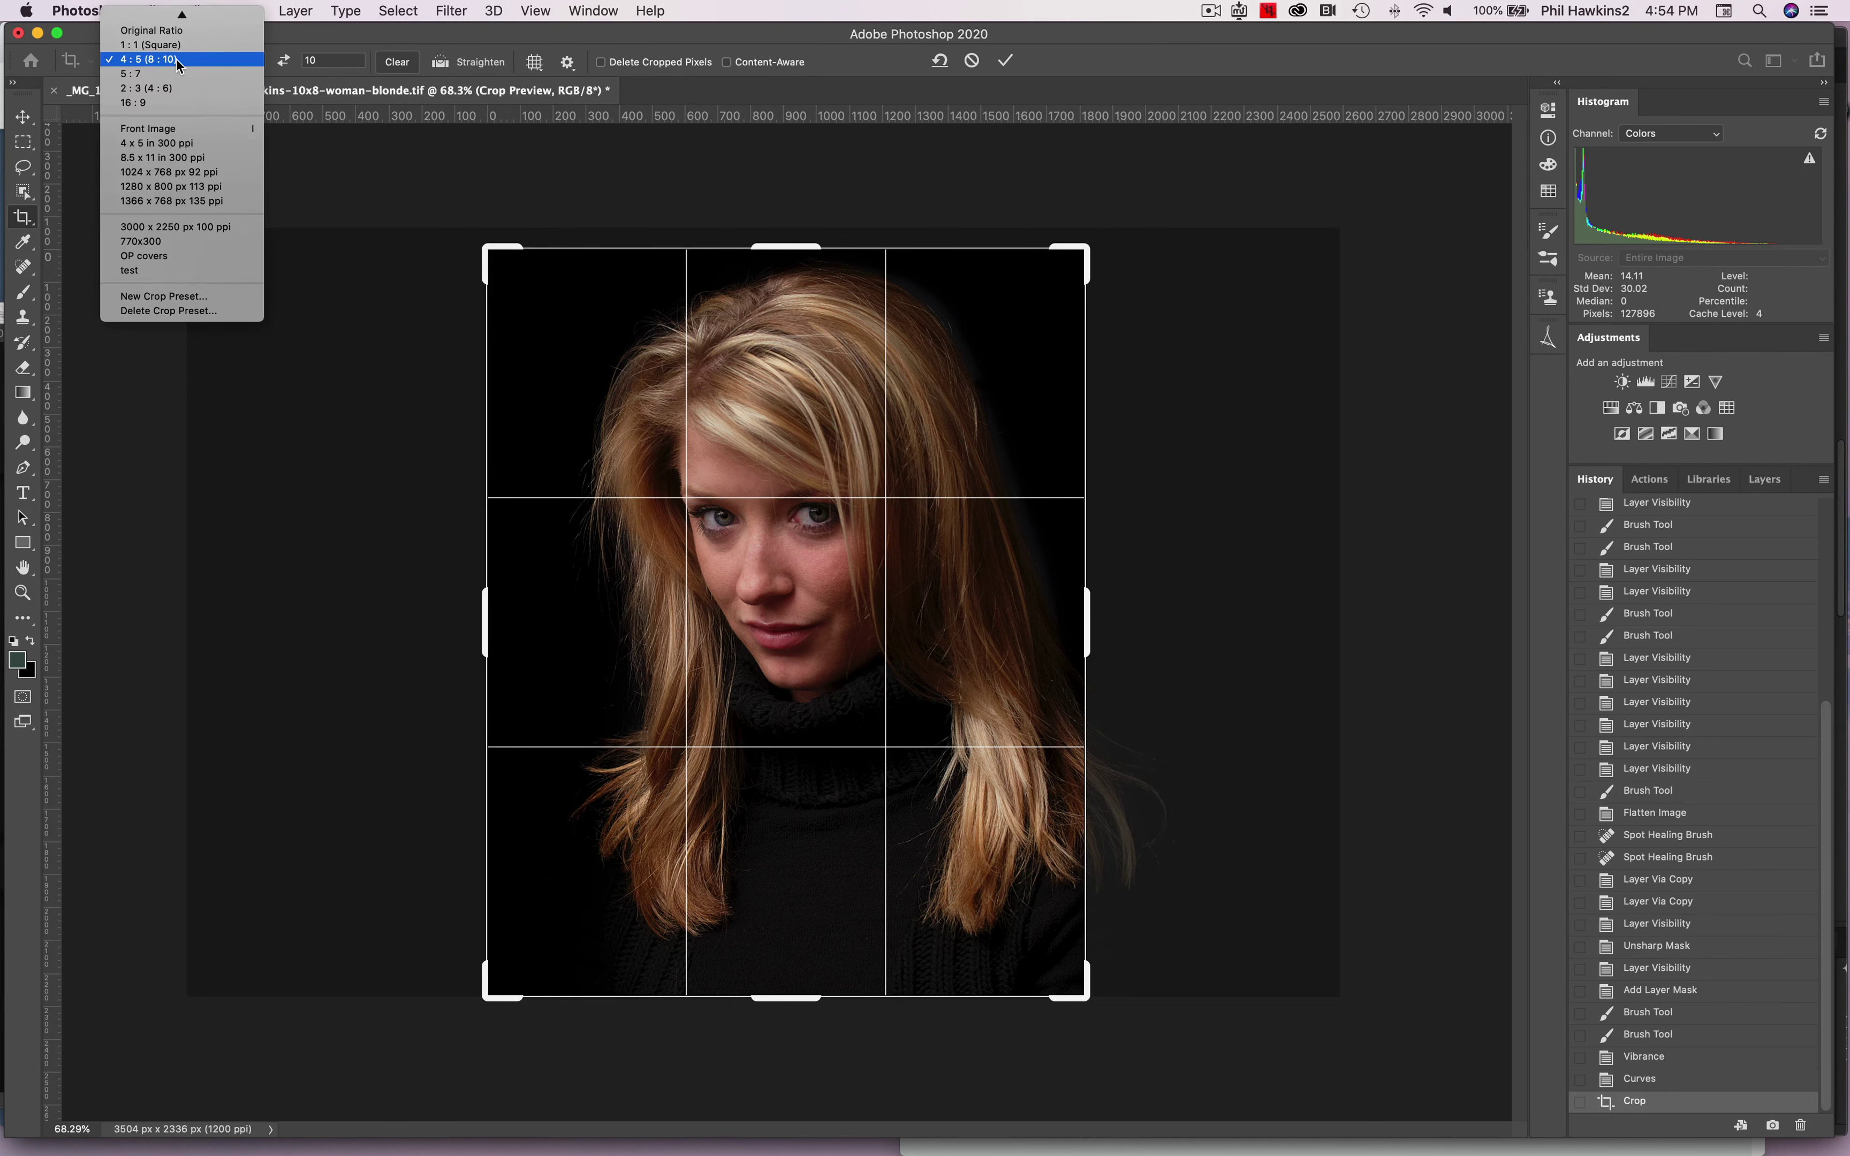
click(153, 30)
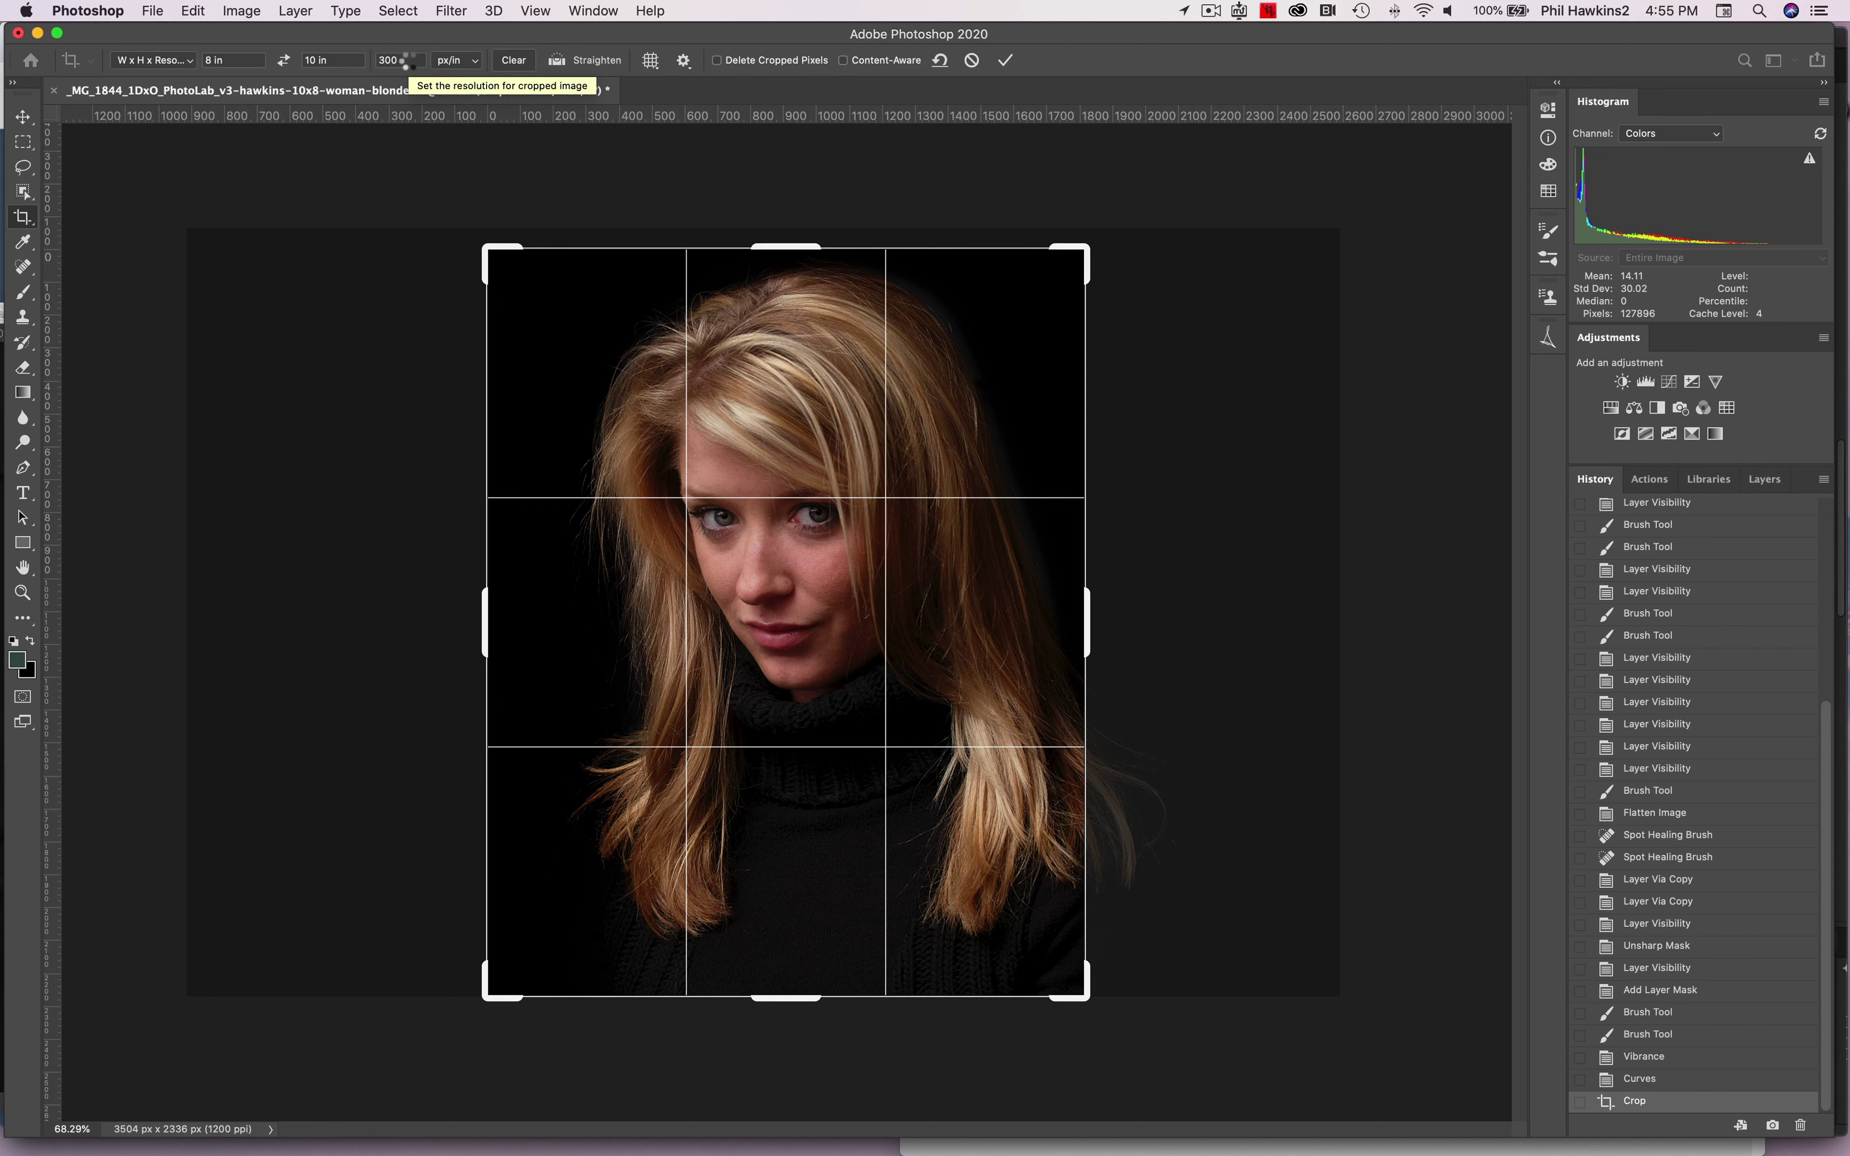
key(Return)
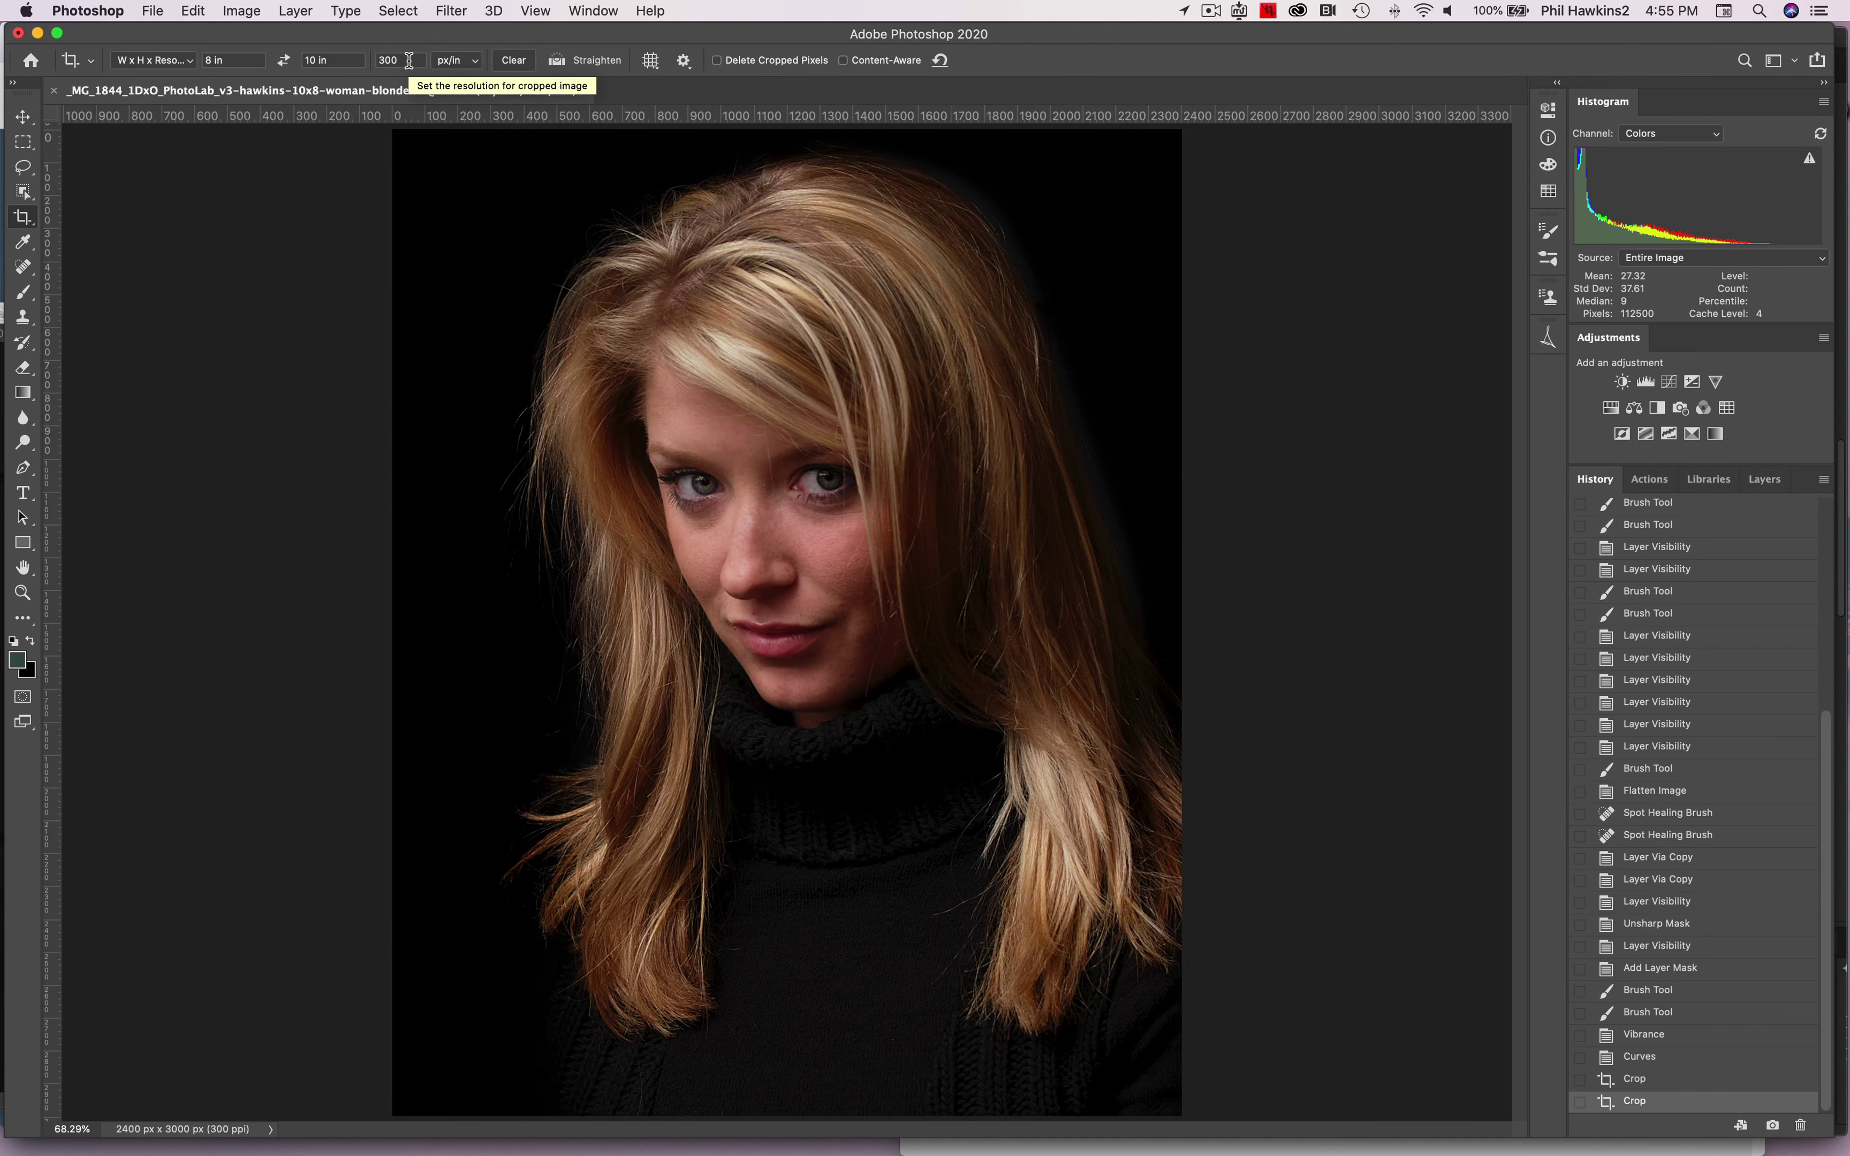
key(super+1)
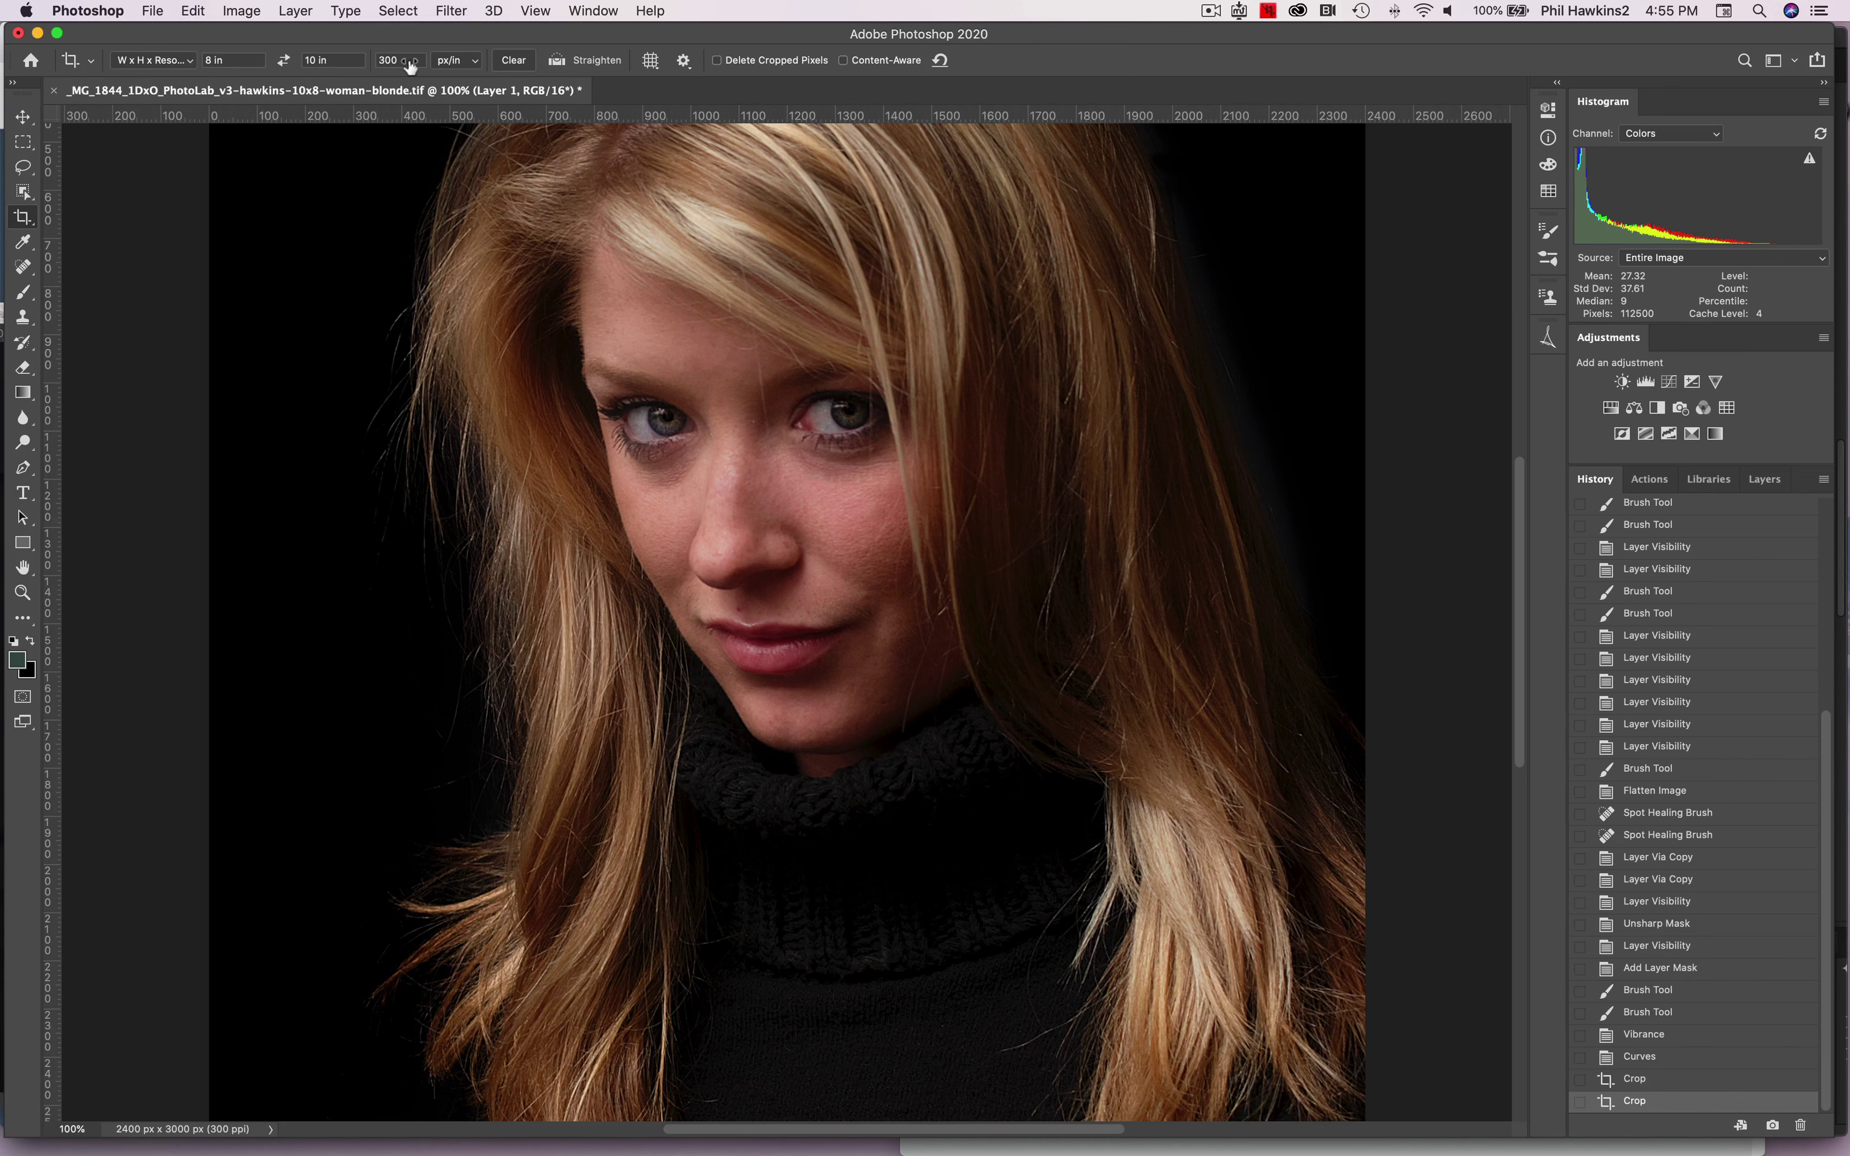
key(super+0)
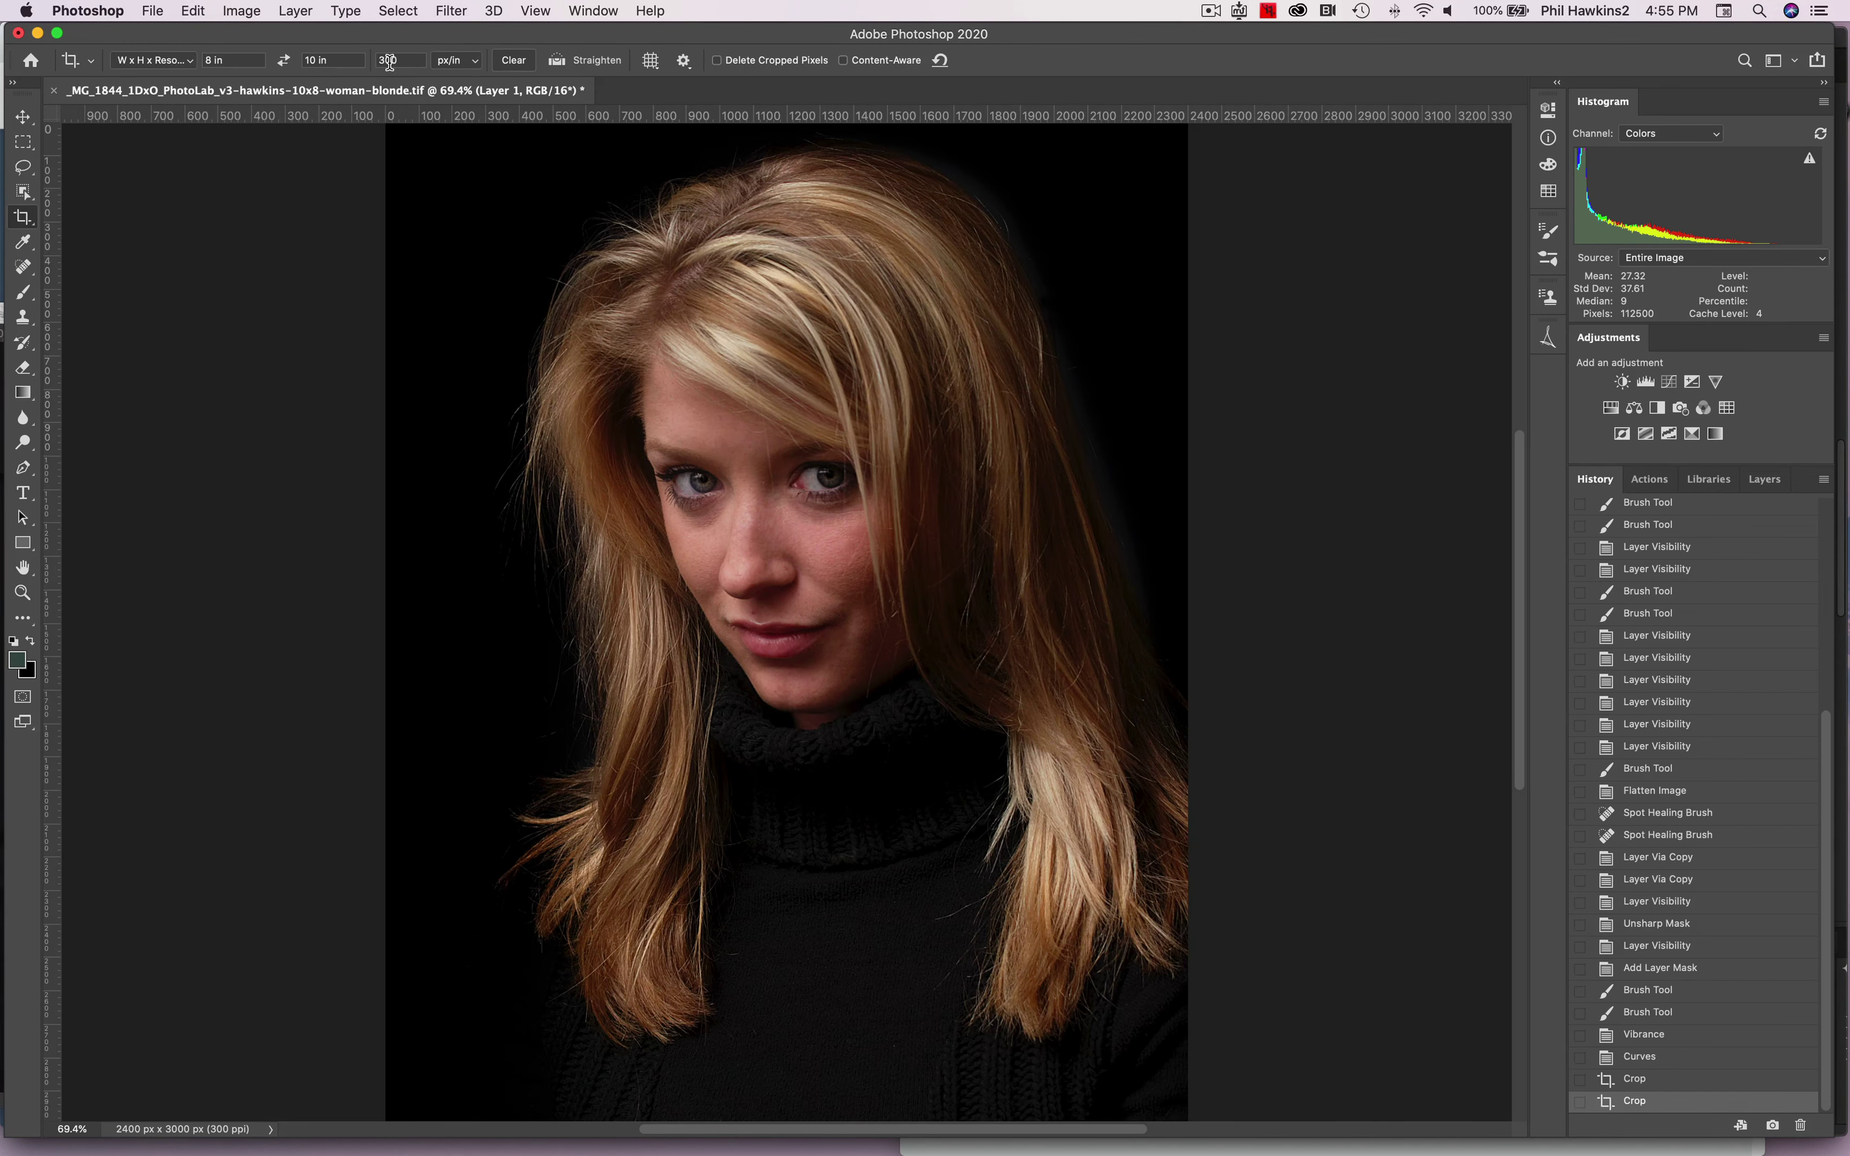
Convert the image's color profile to sRGB IEC61966-2.1 with the Adobe (ACE) engine and Relative Colorimetric intent
click(194, 12)
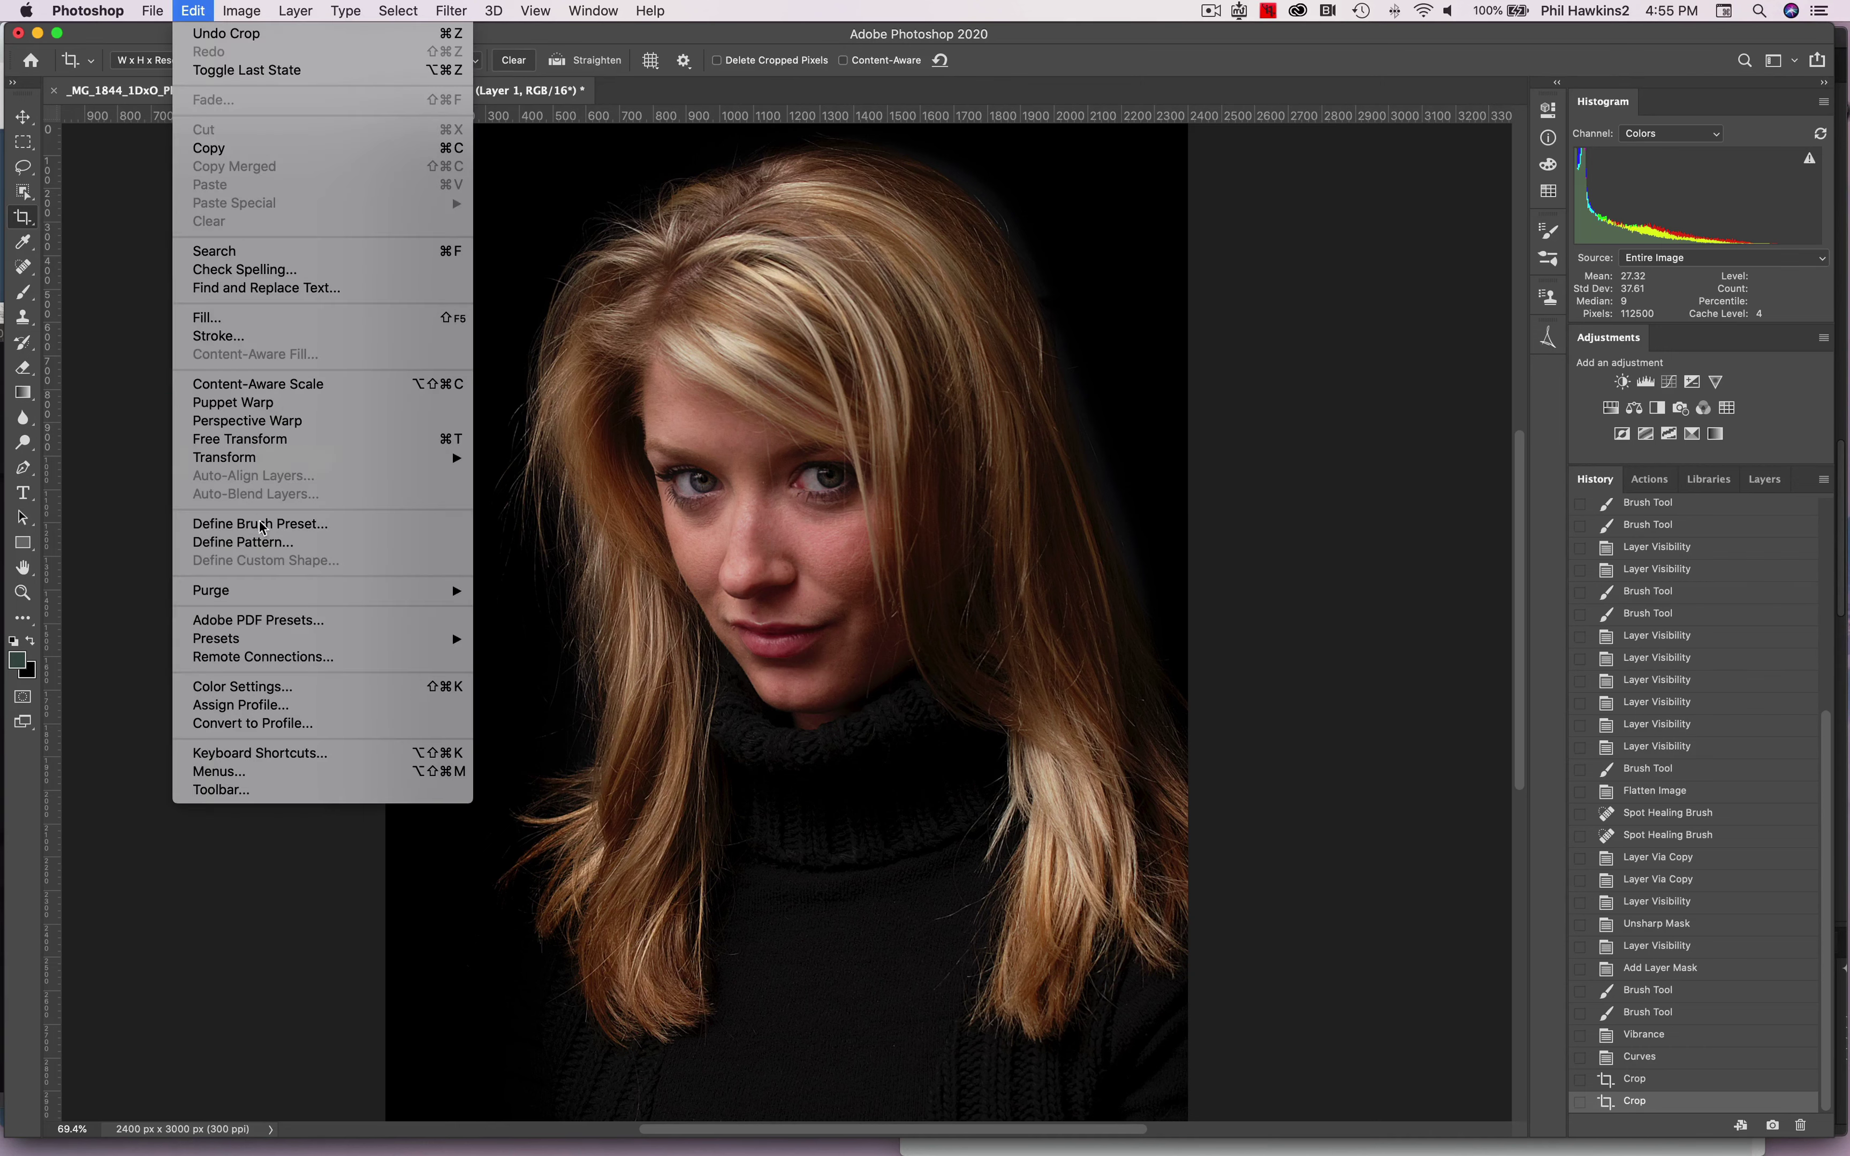
click(266, 724)
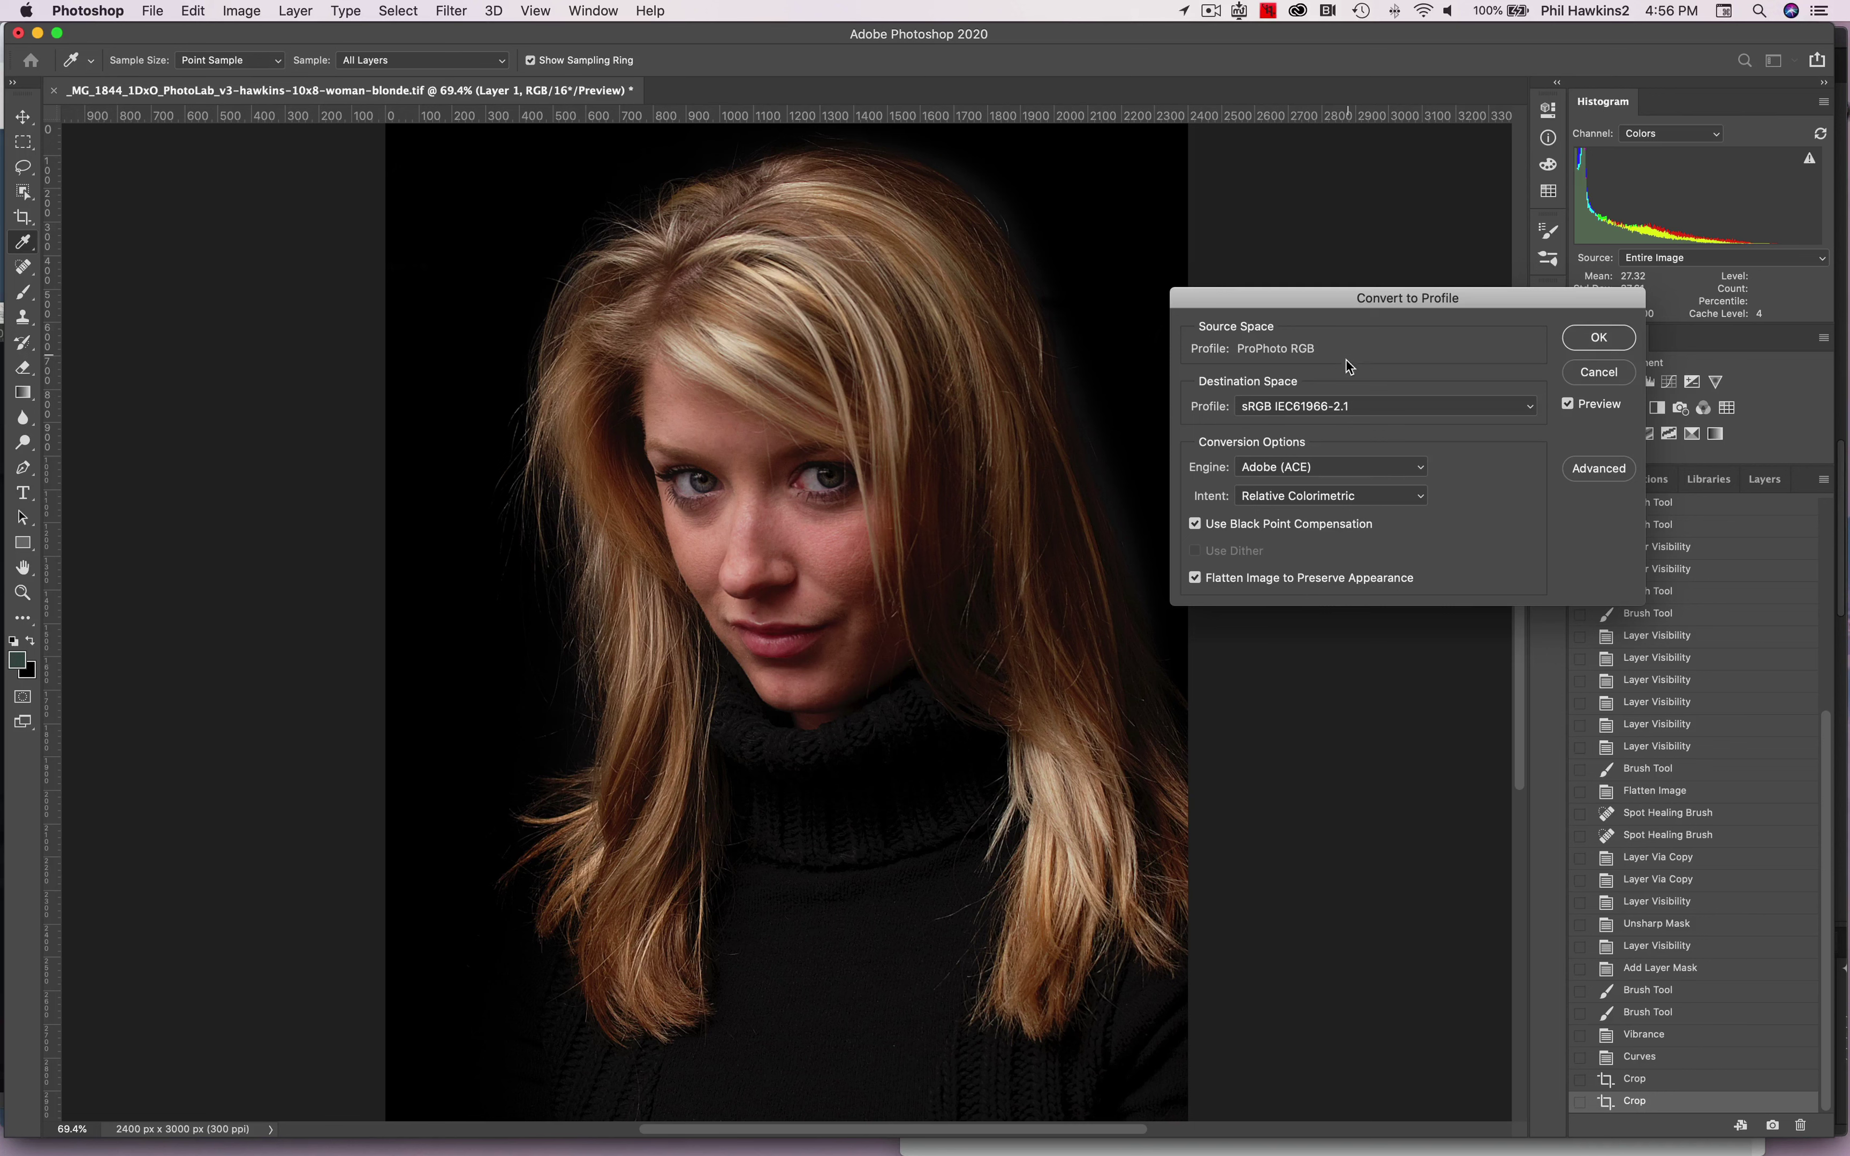
click(1352, 405)
click(1598, 338)
Compare the portrait's appearance before and after the profile conversion
key(c)
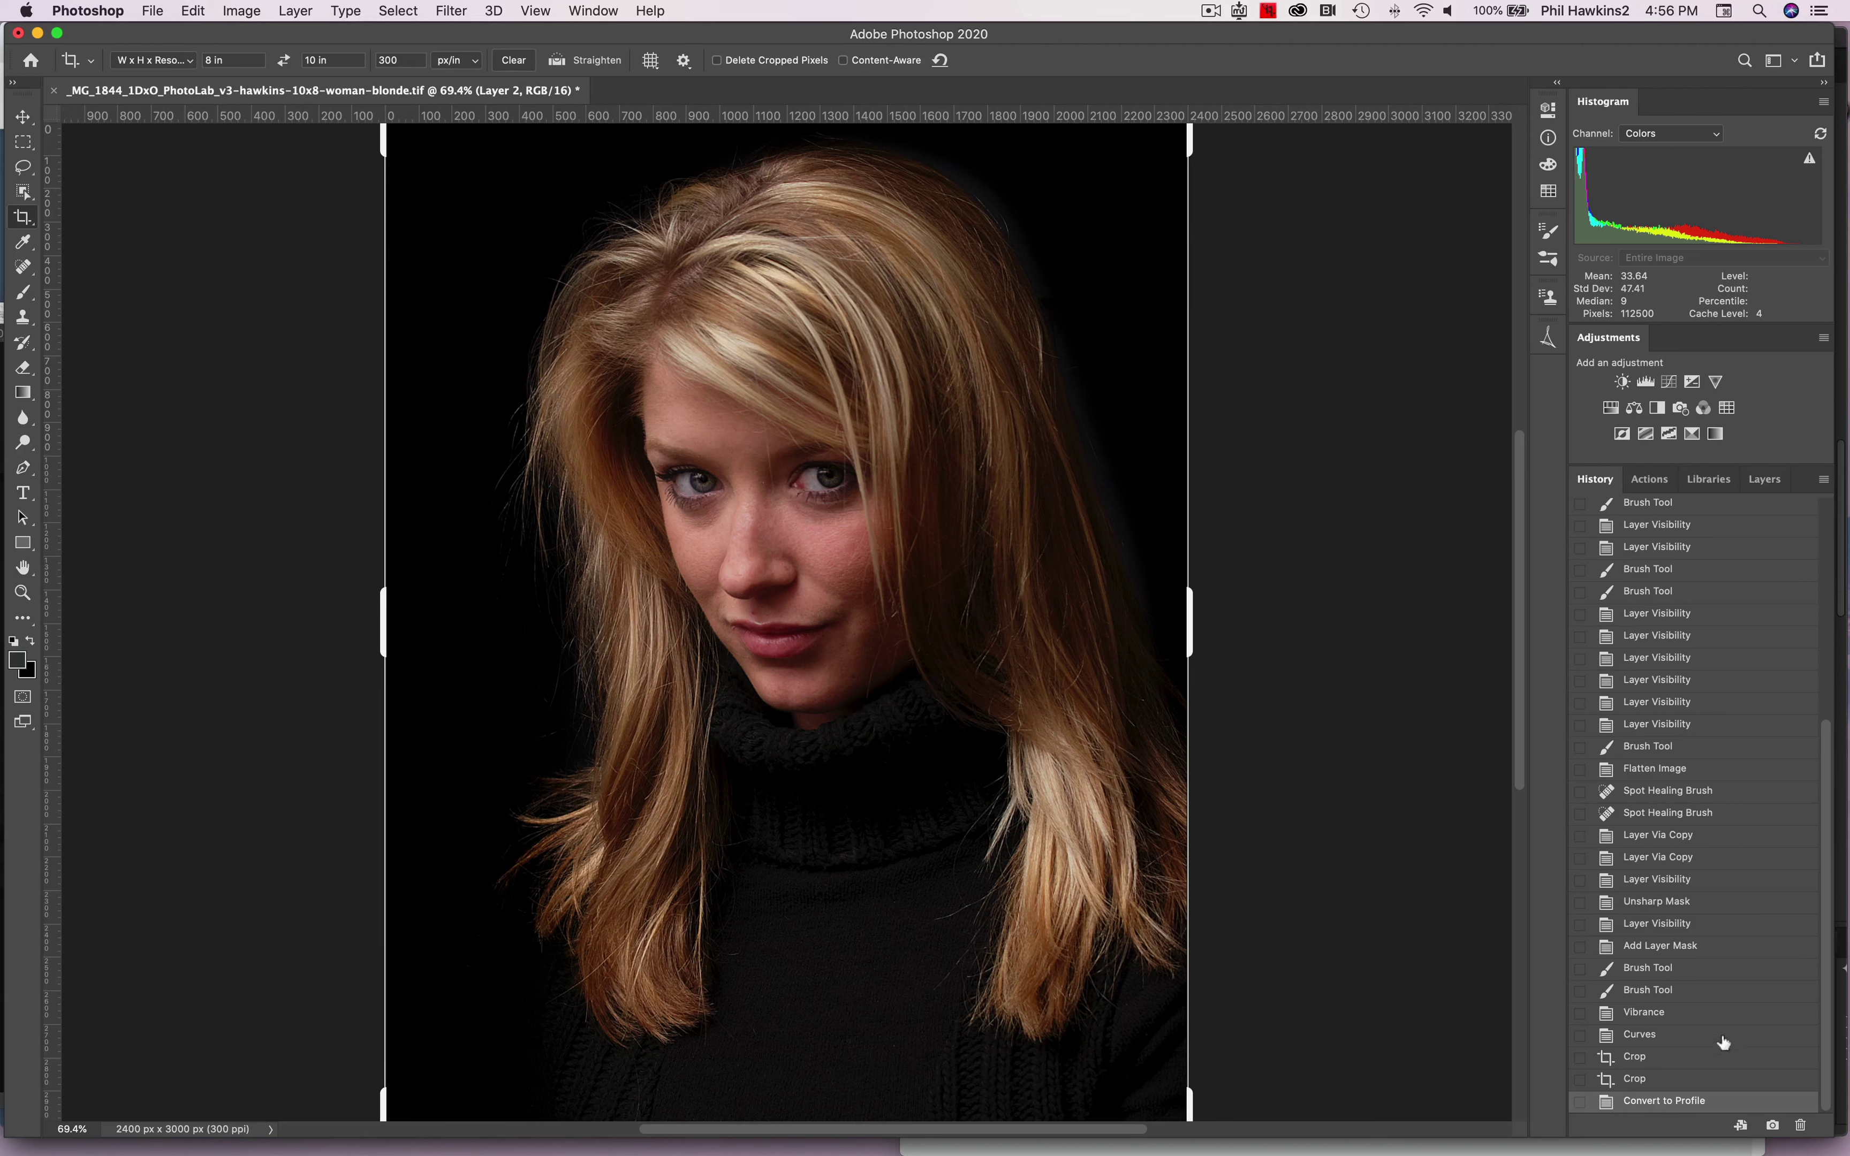
click(1681, 1081)
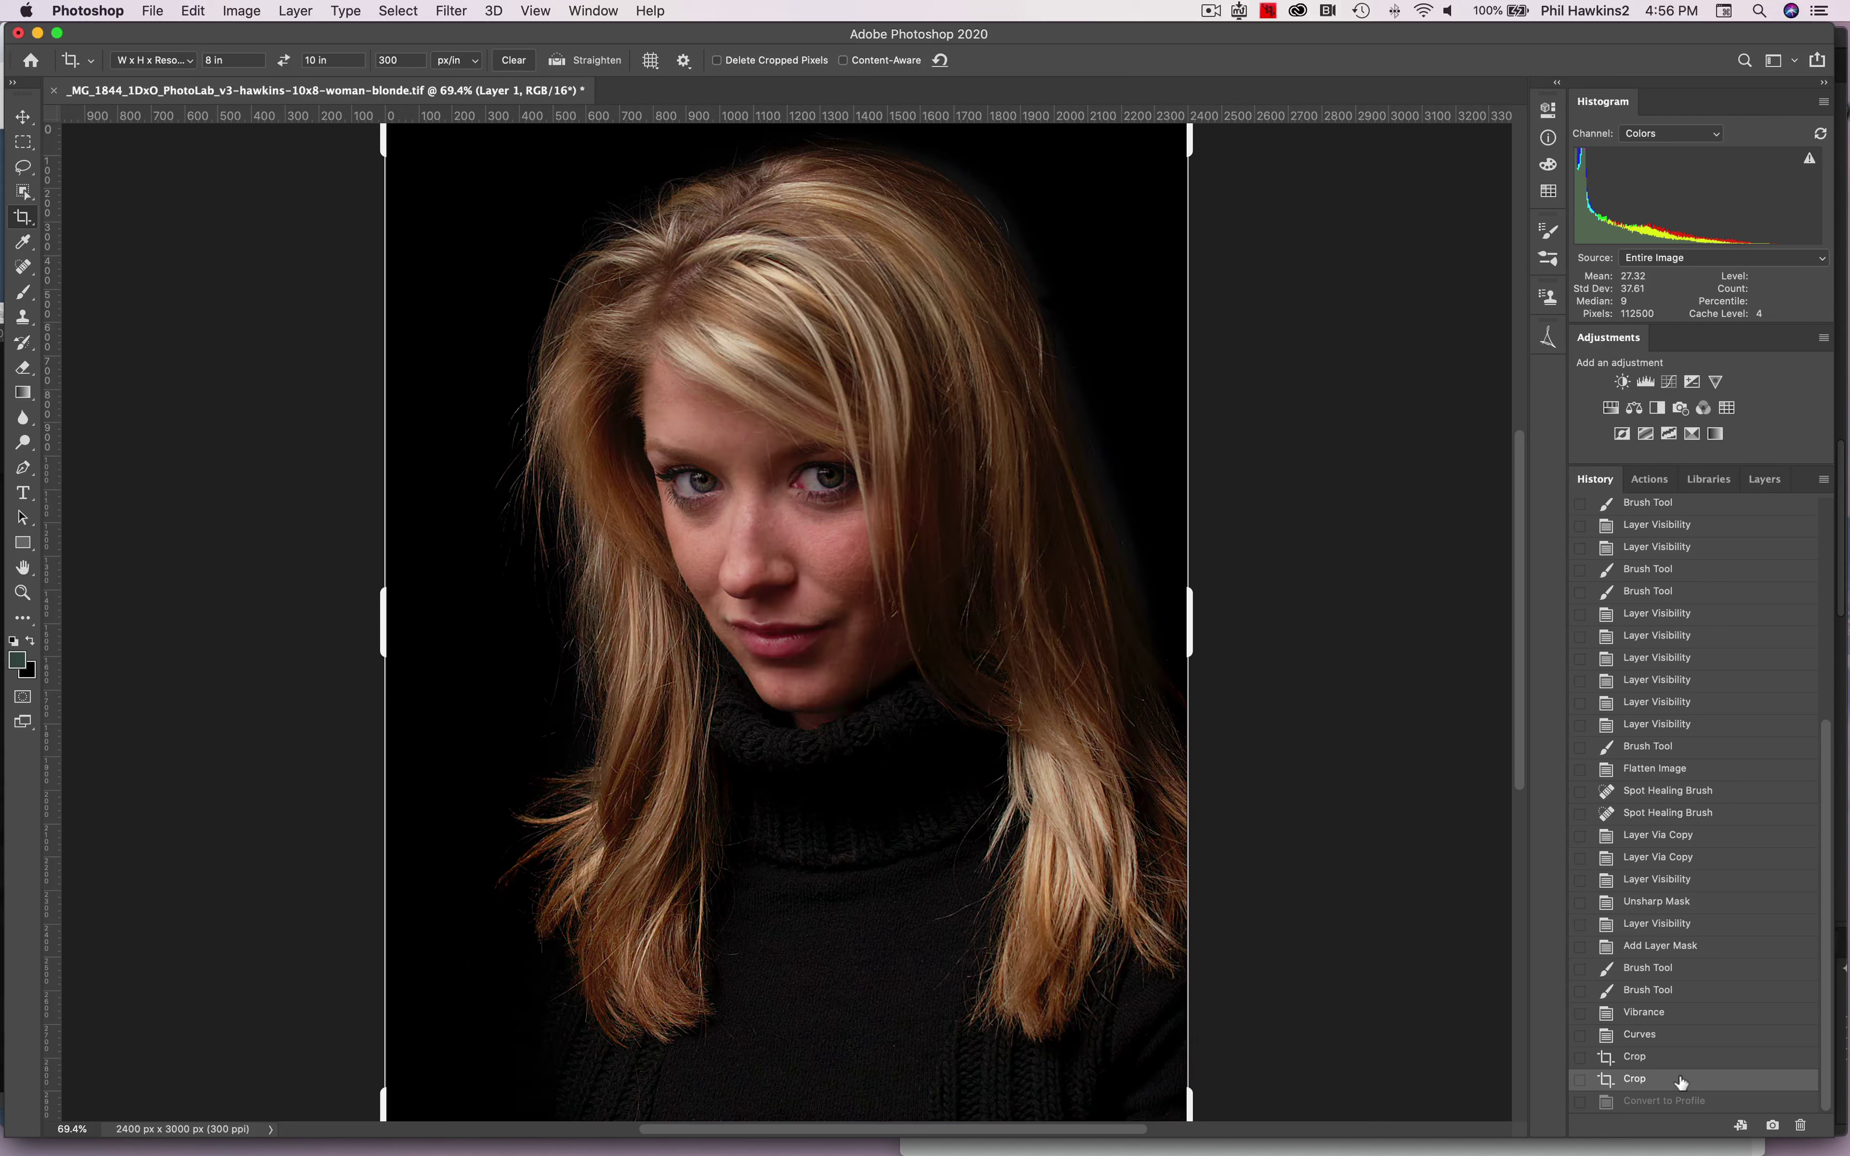
click(1680, 1103)
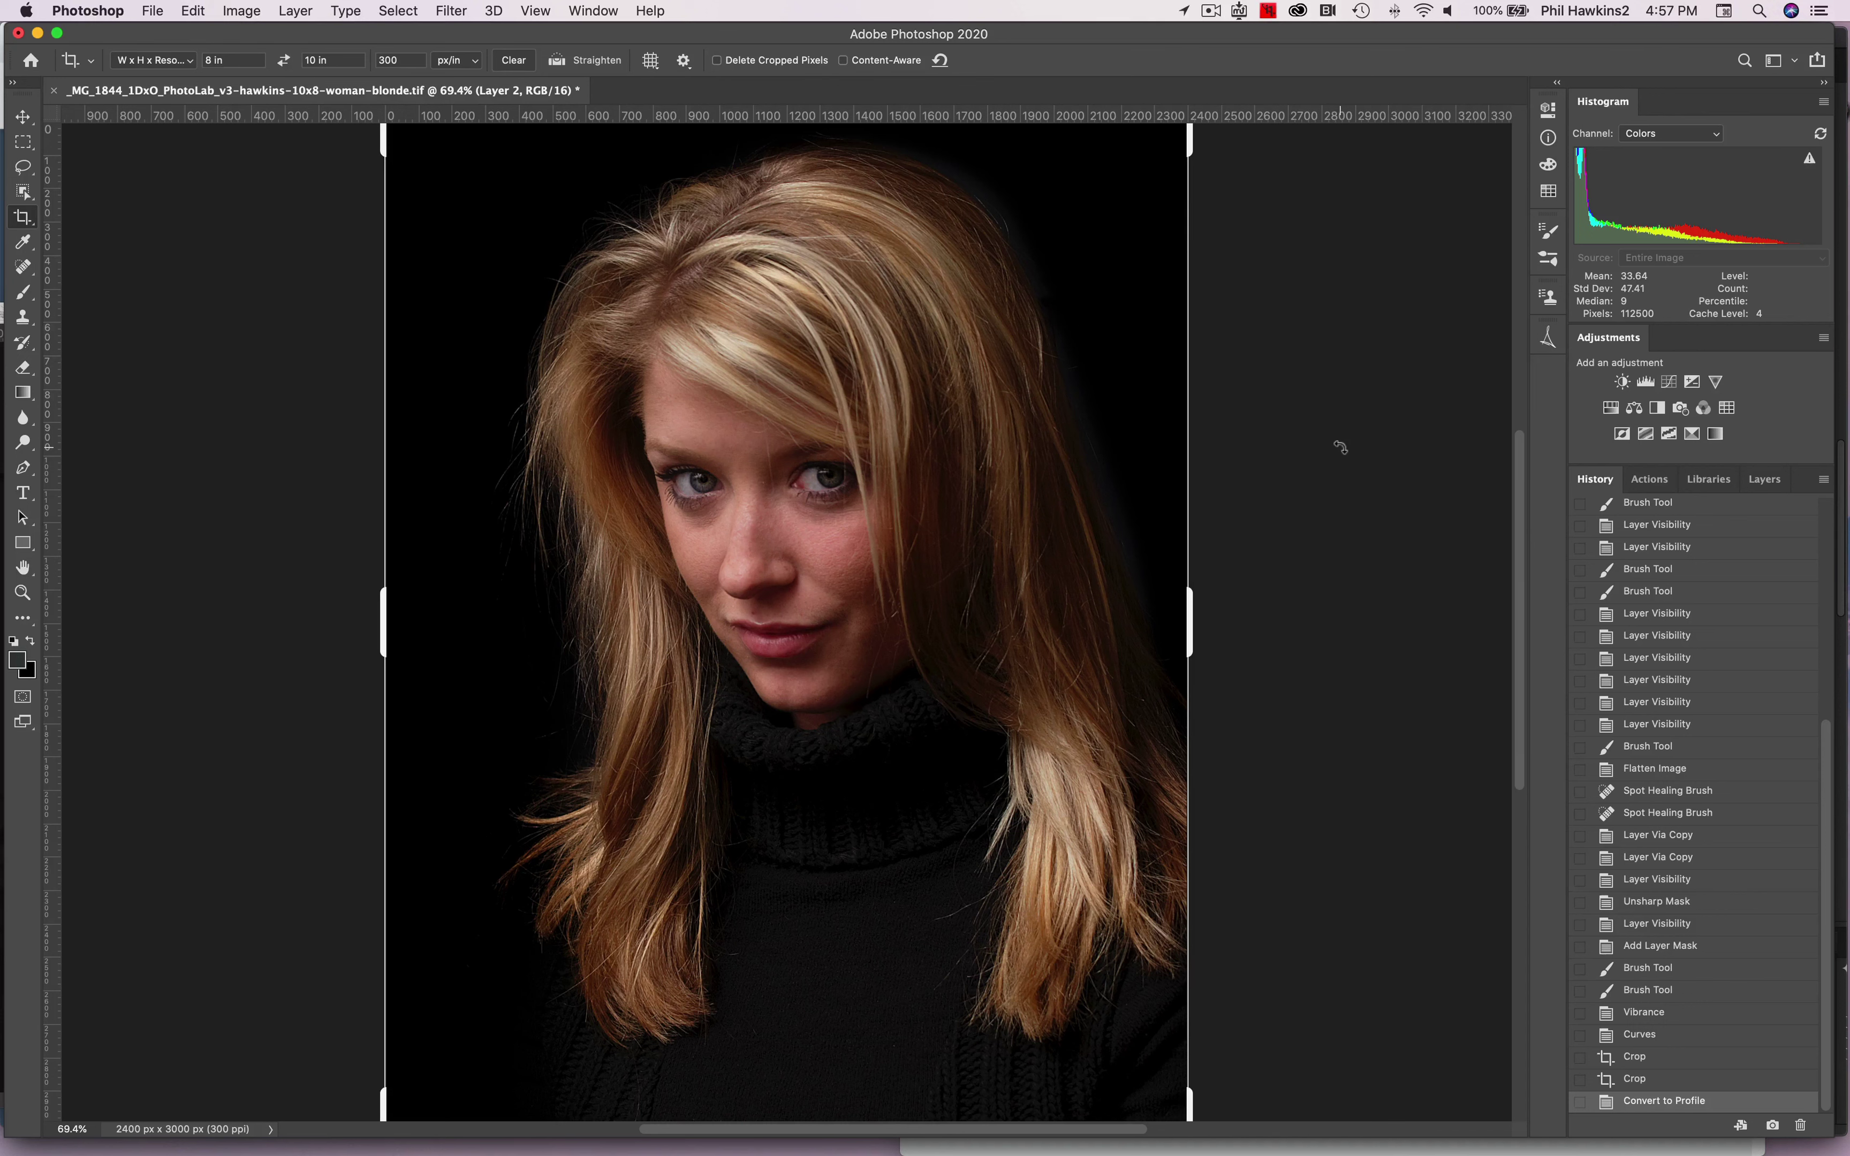
Bring up Save As and go through the proposed file name to check its size and subject description
click(153, 11)
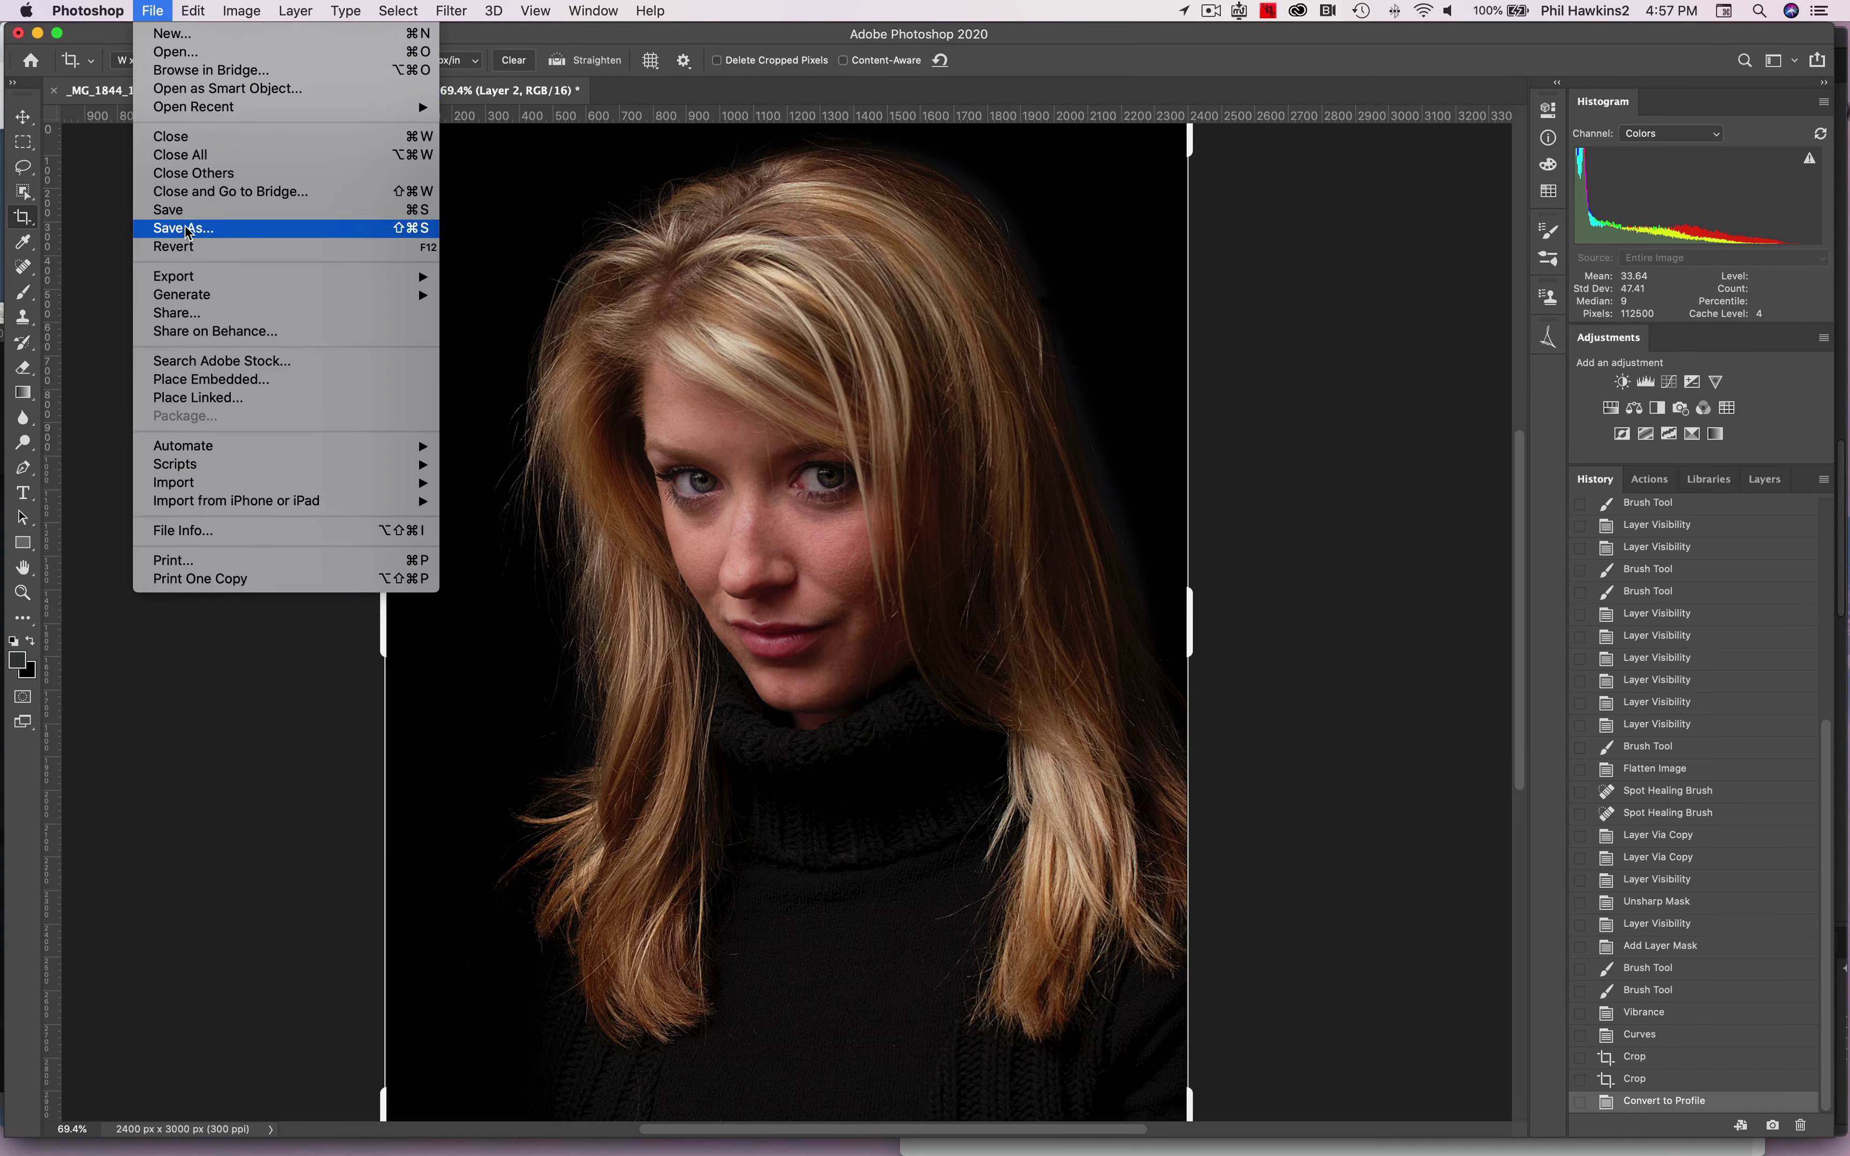
mouse_move(192, 286)
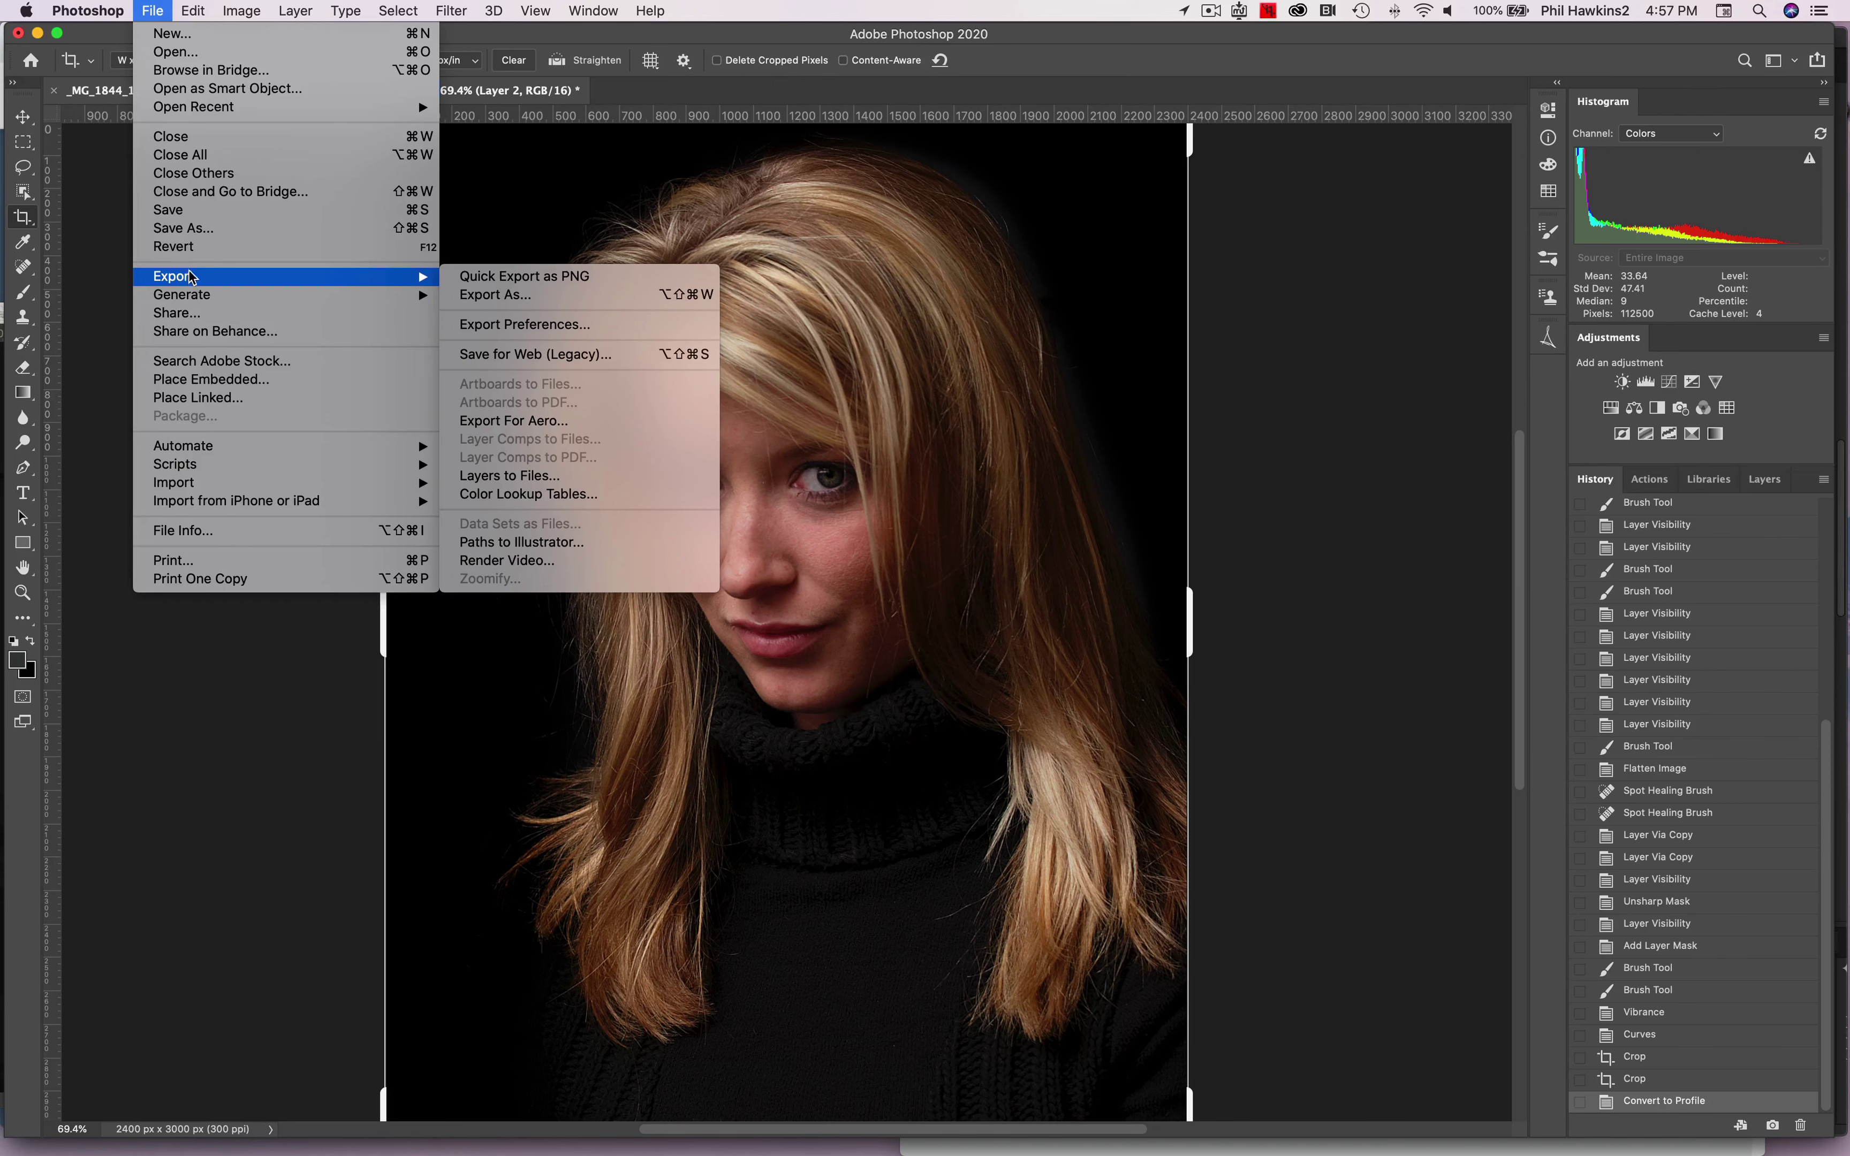
click(192, 228)
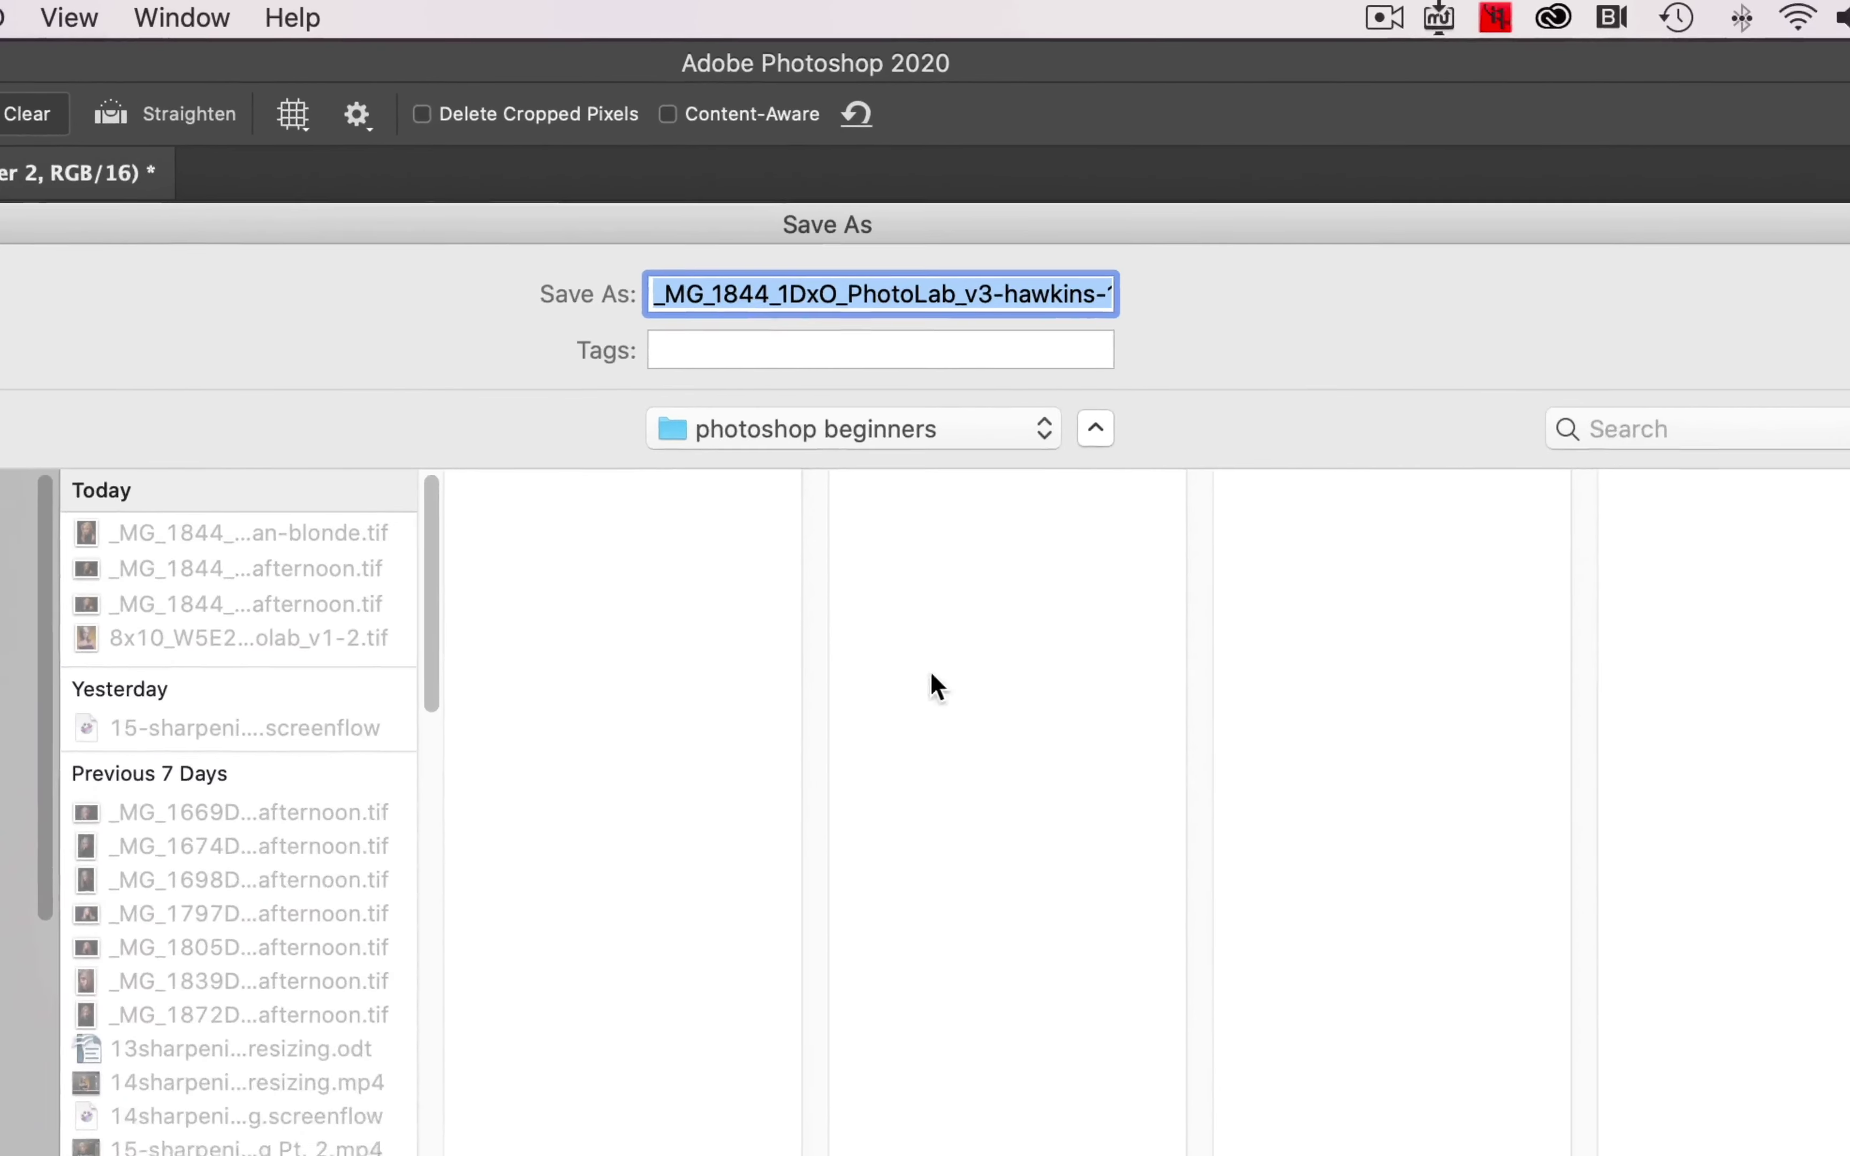
click(1005, 295)
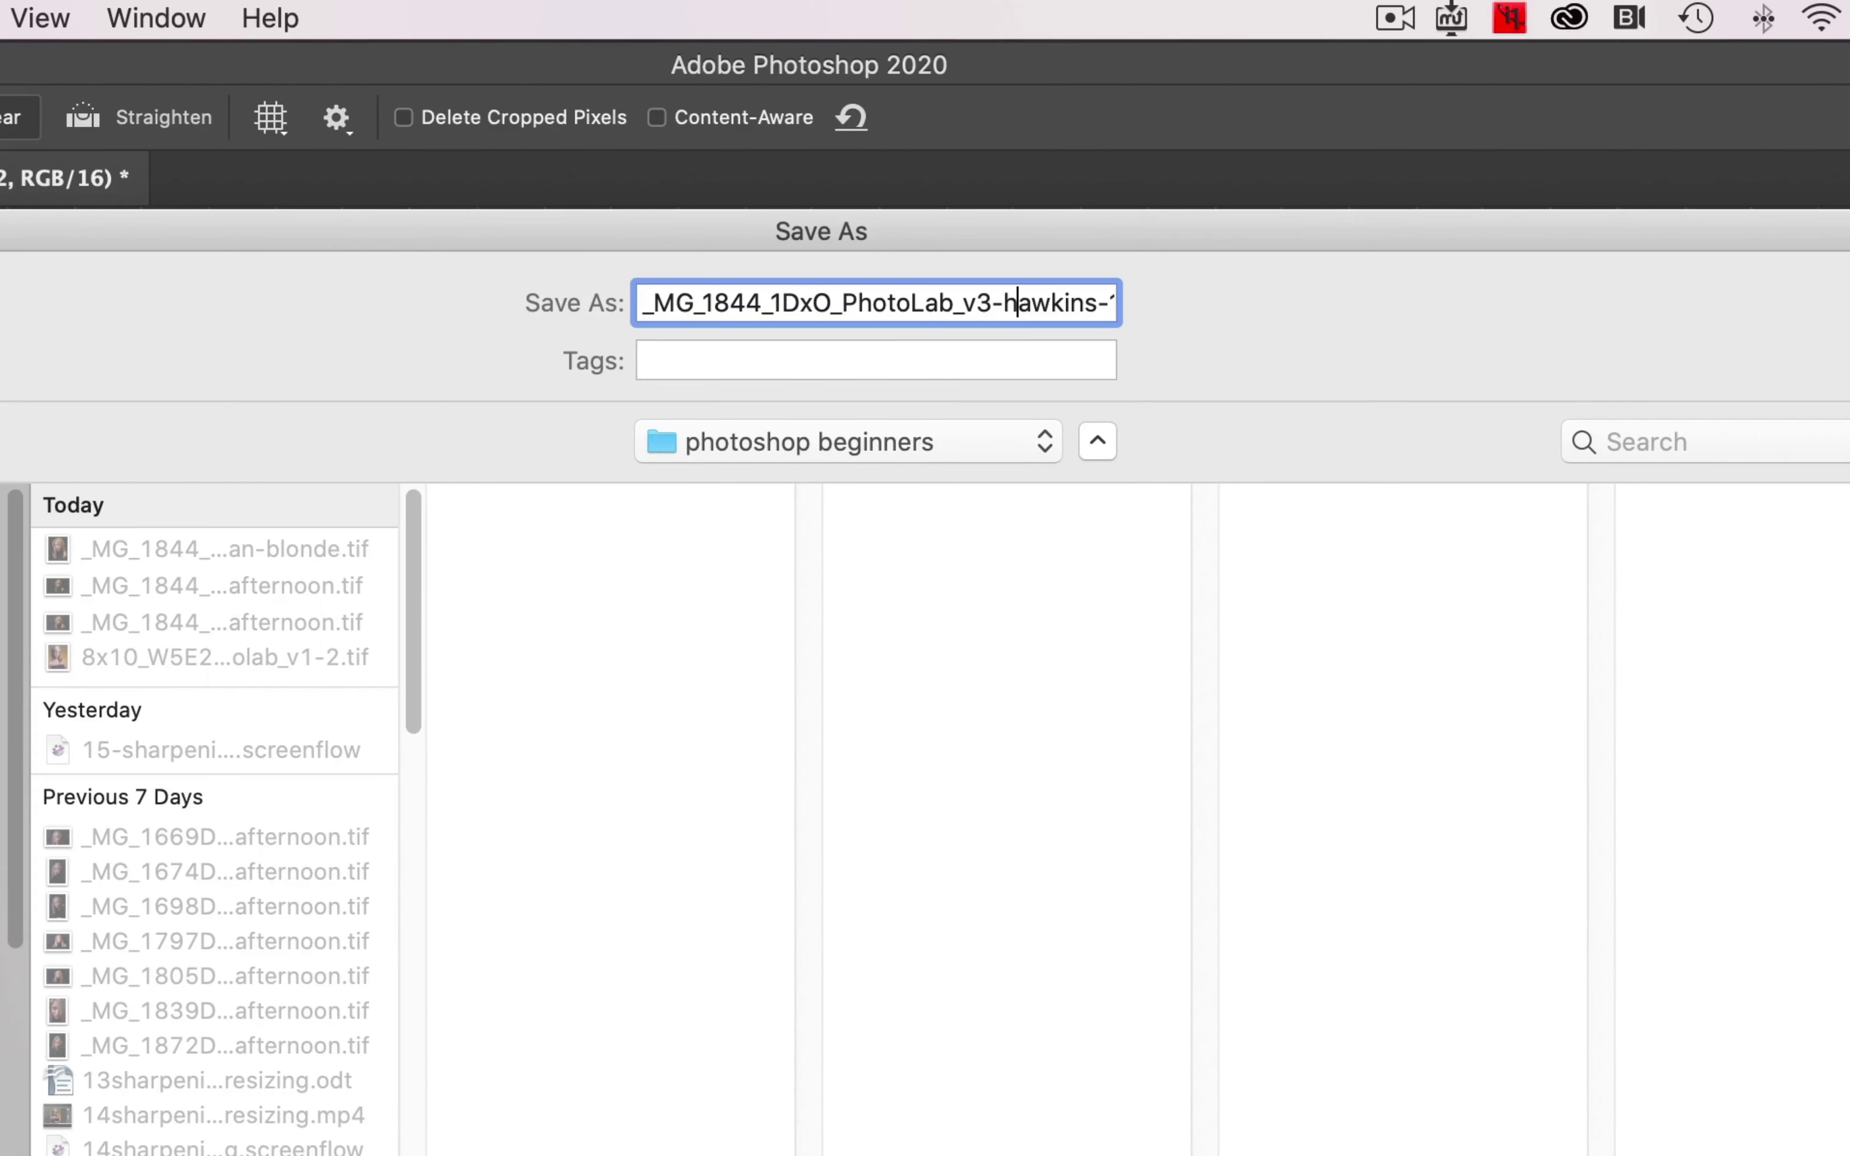
key(Right)
key(Right)
key(Right)
key(Right)
key(Right)
key(Right)
key(Right)
text(10x8-)
key(Right)
key(Right)
key(Right)
key(Right)
key(Right)
key(Right)
key(Right)
key(Right)
key(Right)
key(Right)
key(Right)
key(Right)
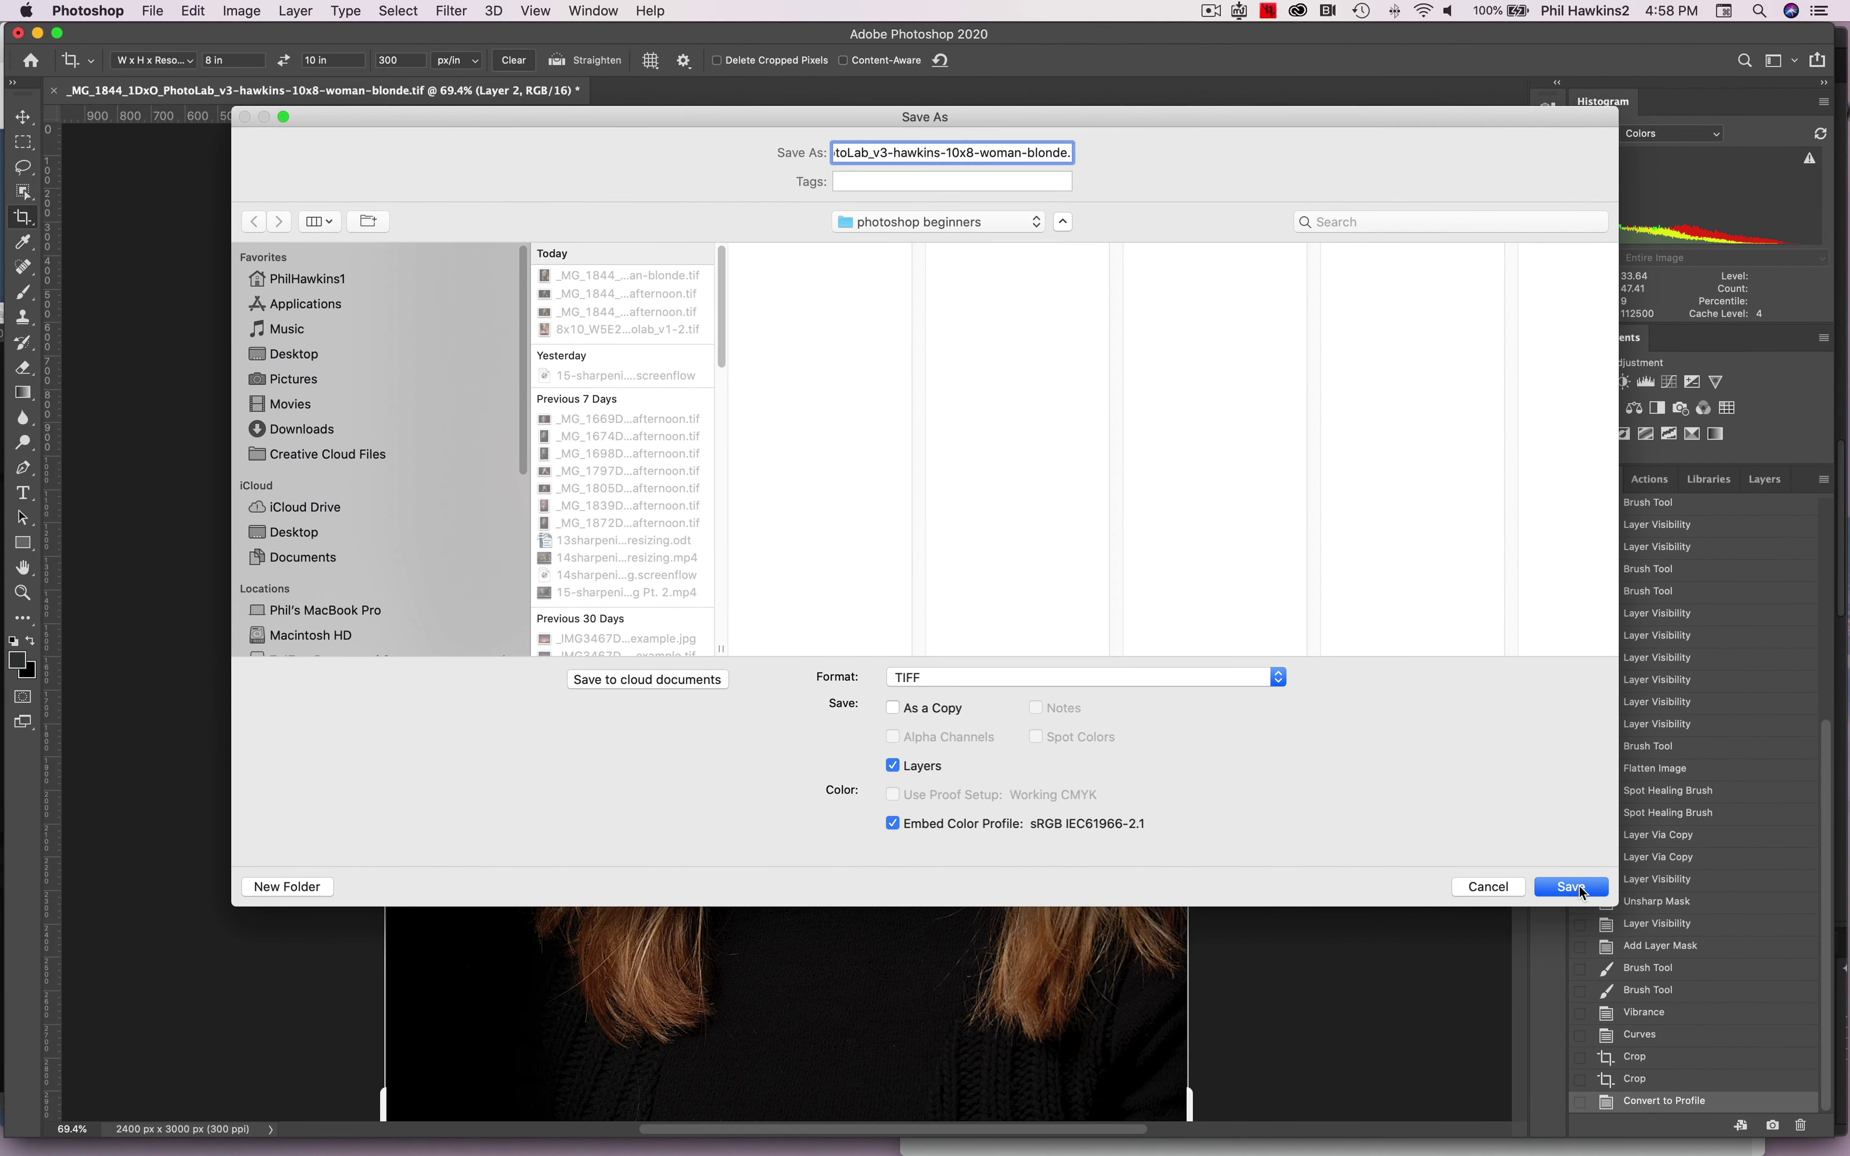
Try to save the layered image as an uncompressed TIFF over the existing file, and cancel the save
click(1571, 887)
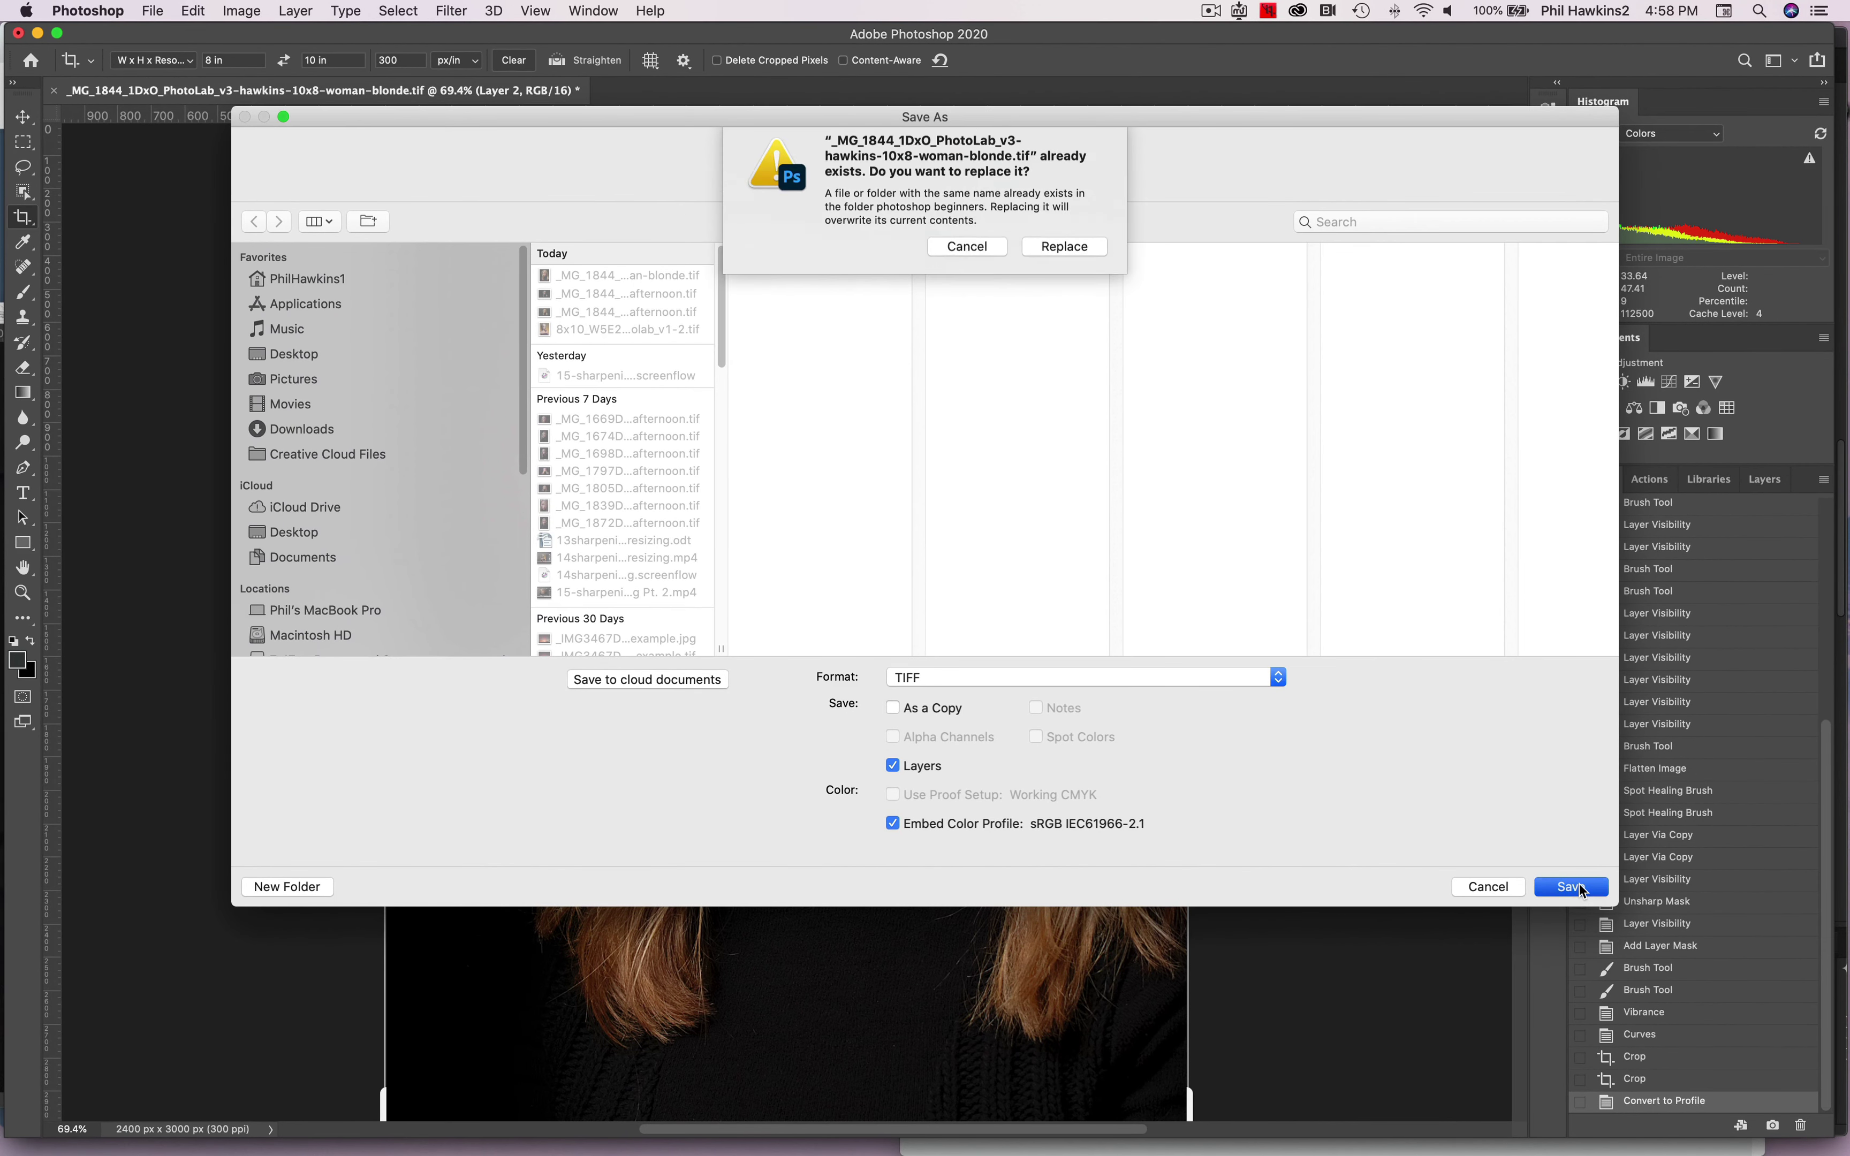
click(1068, 257)
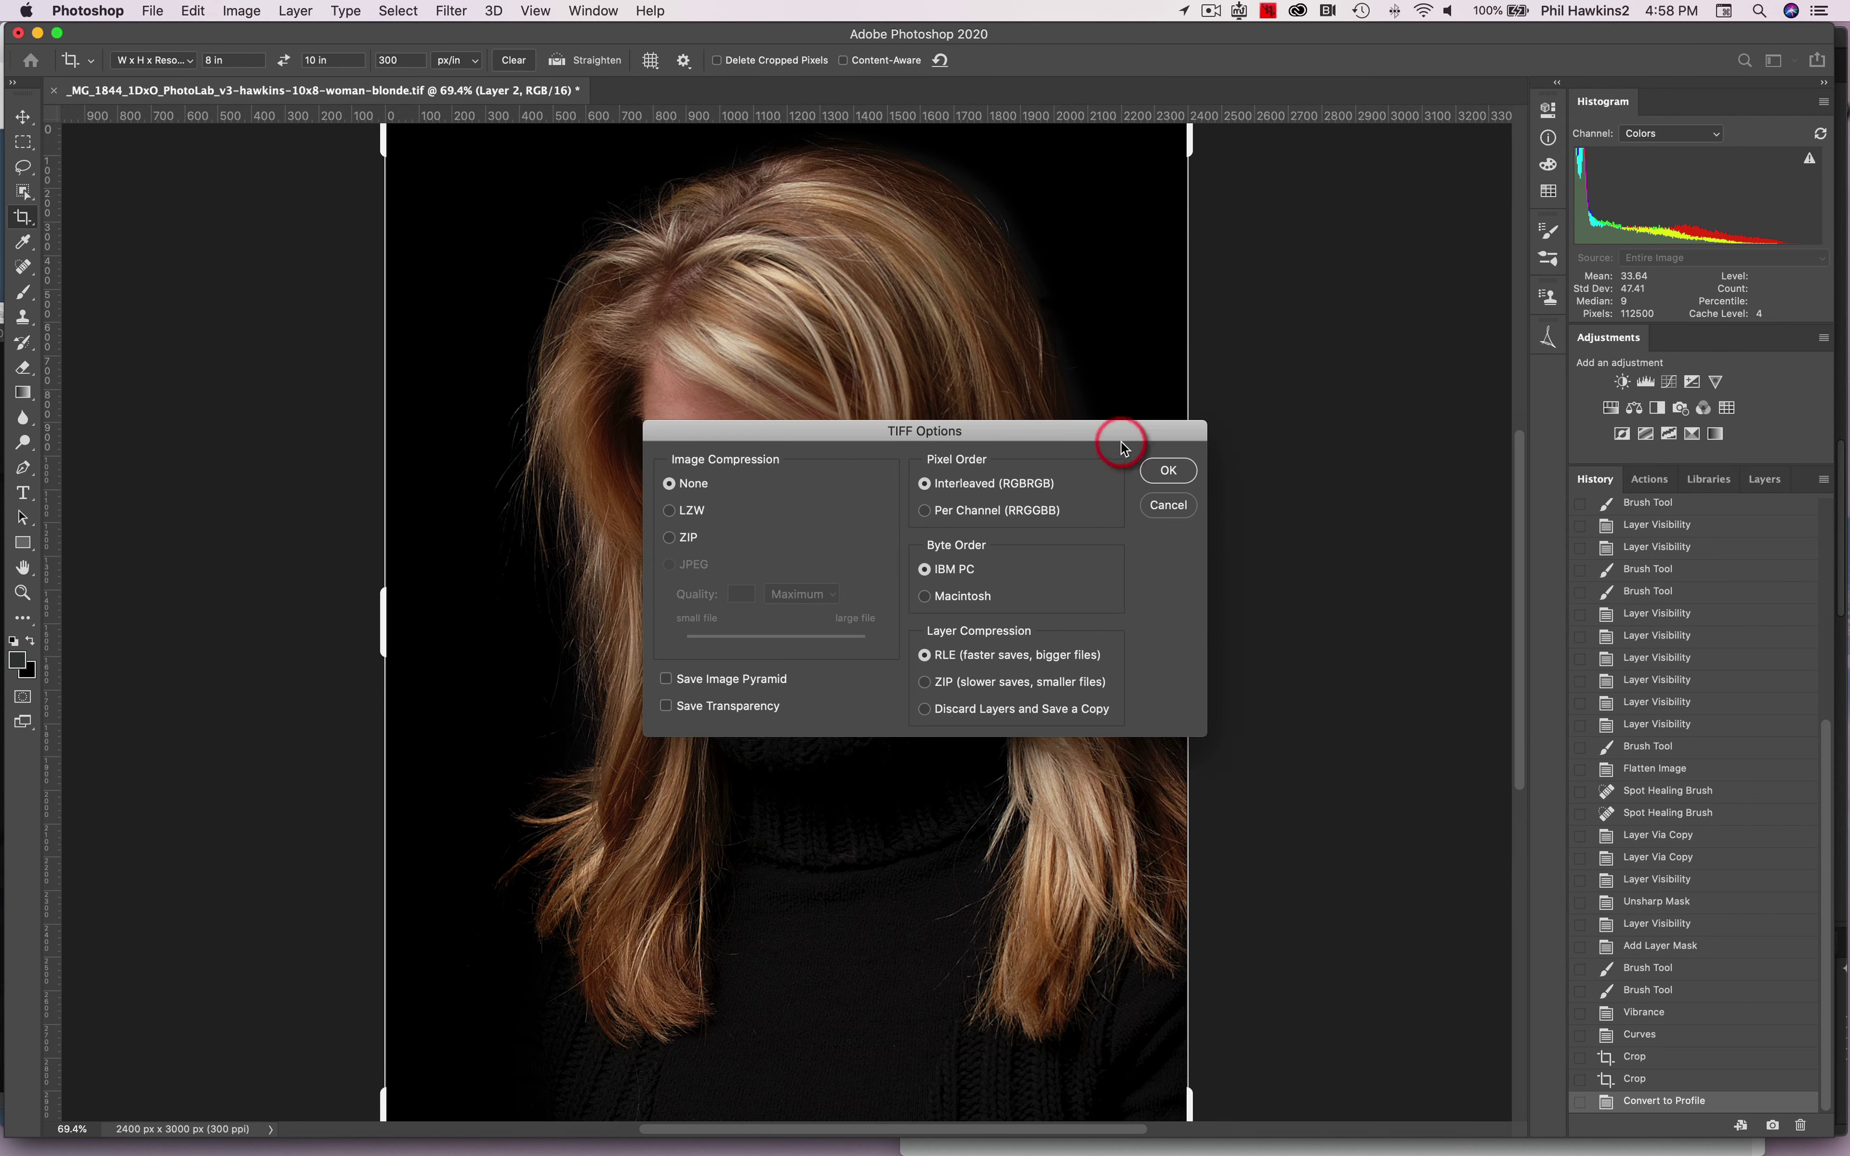
click(1168, 472)
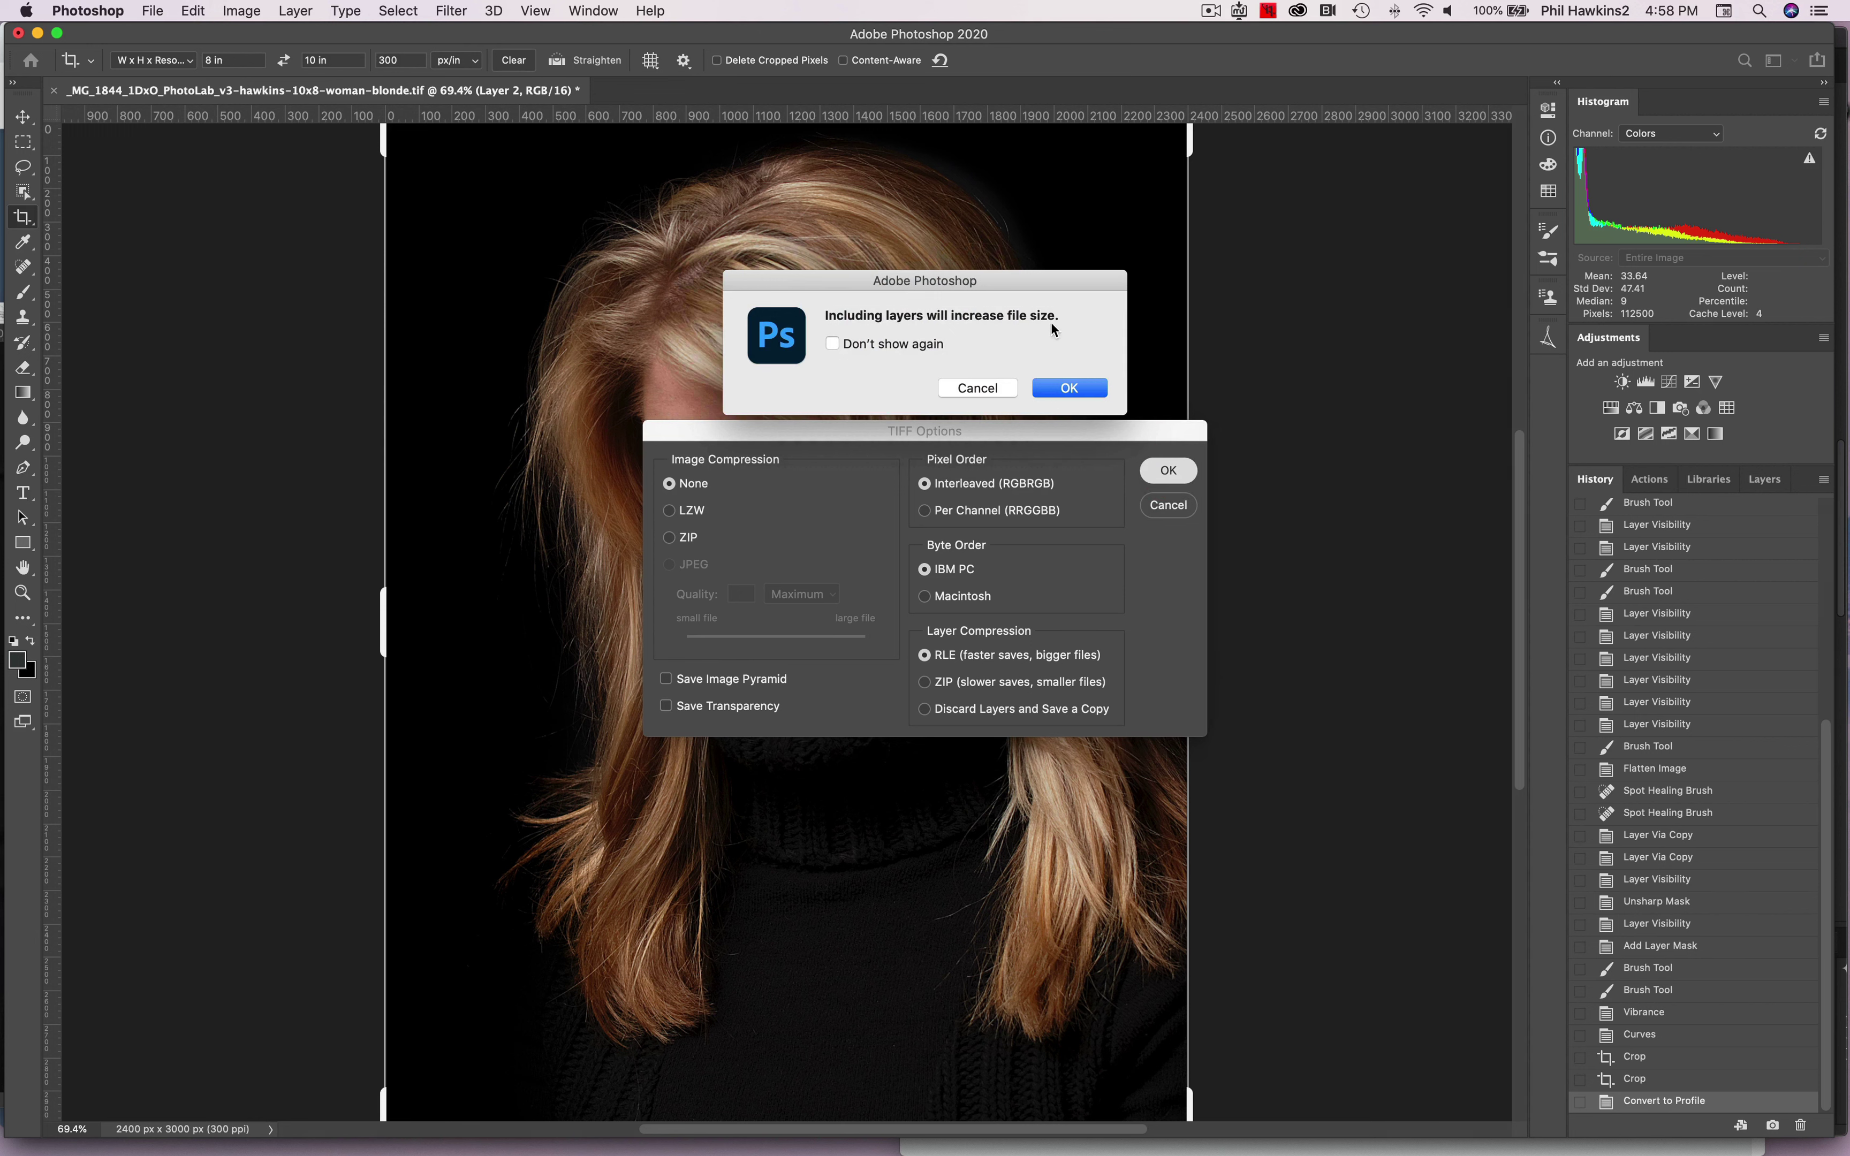
click(980, 388)
click(1176, 506)
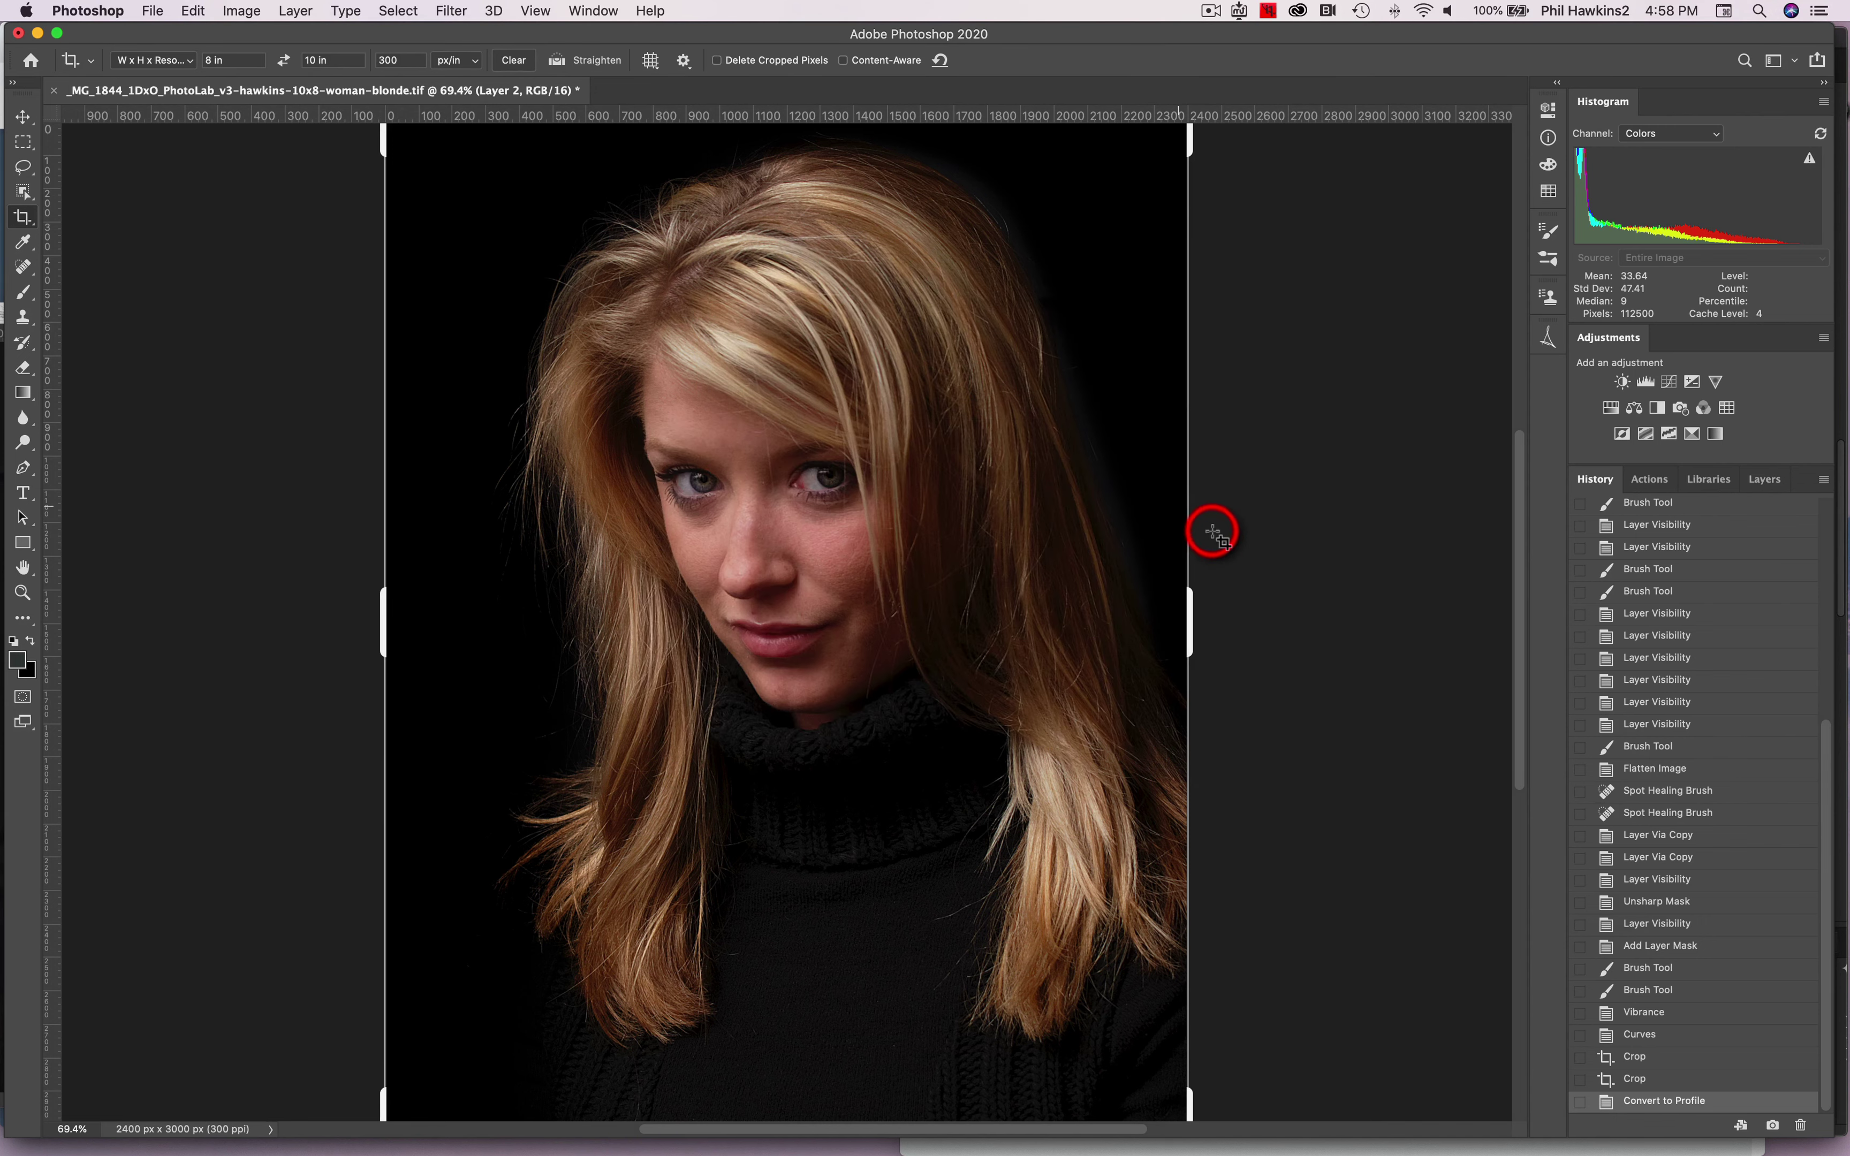
Flatten the image so its single remaining layer becomes the Background
click(1772, 480)
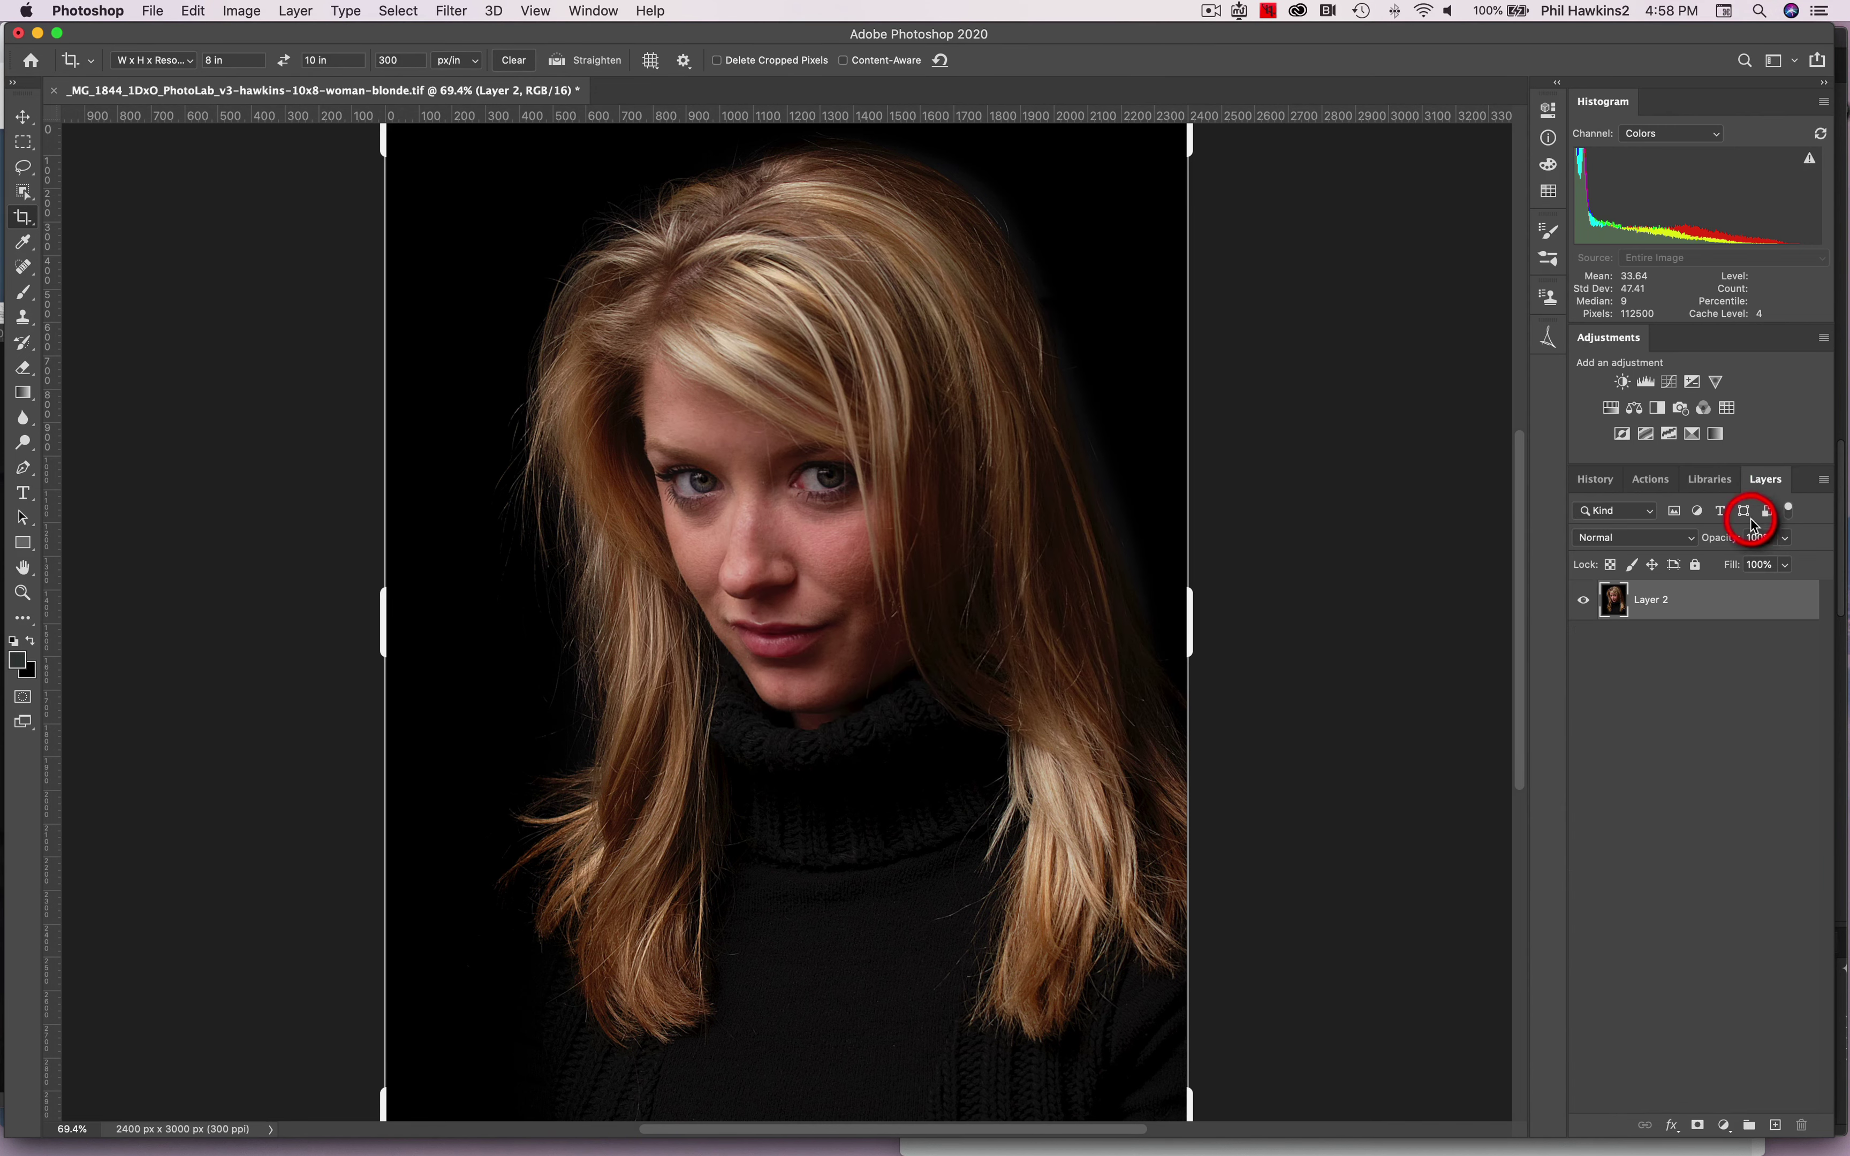
click(1709, 601)
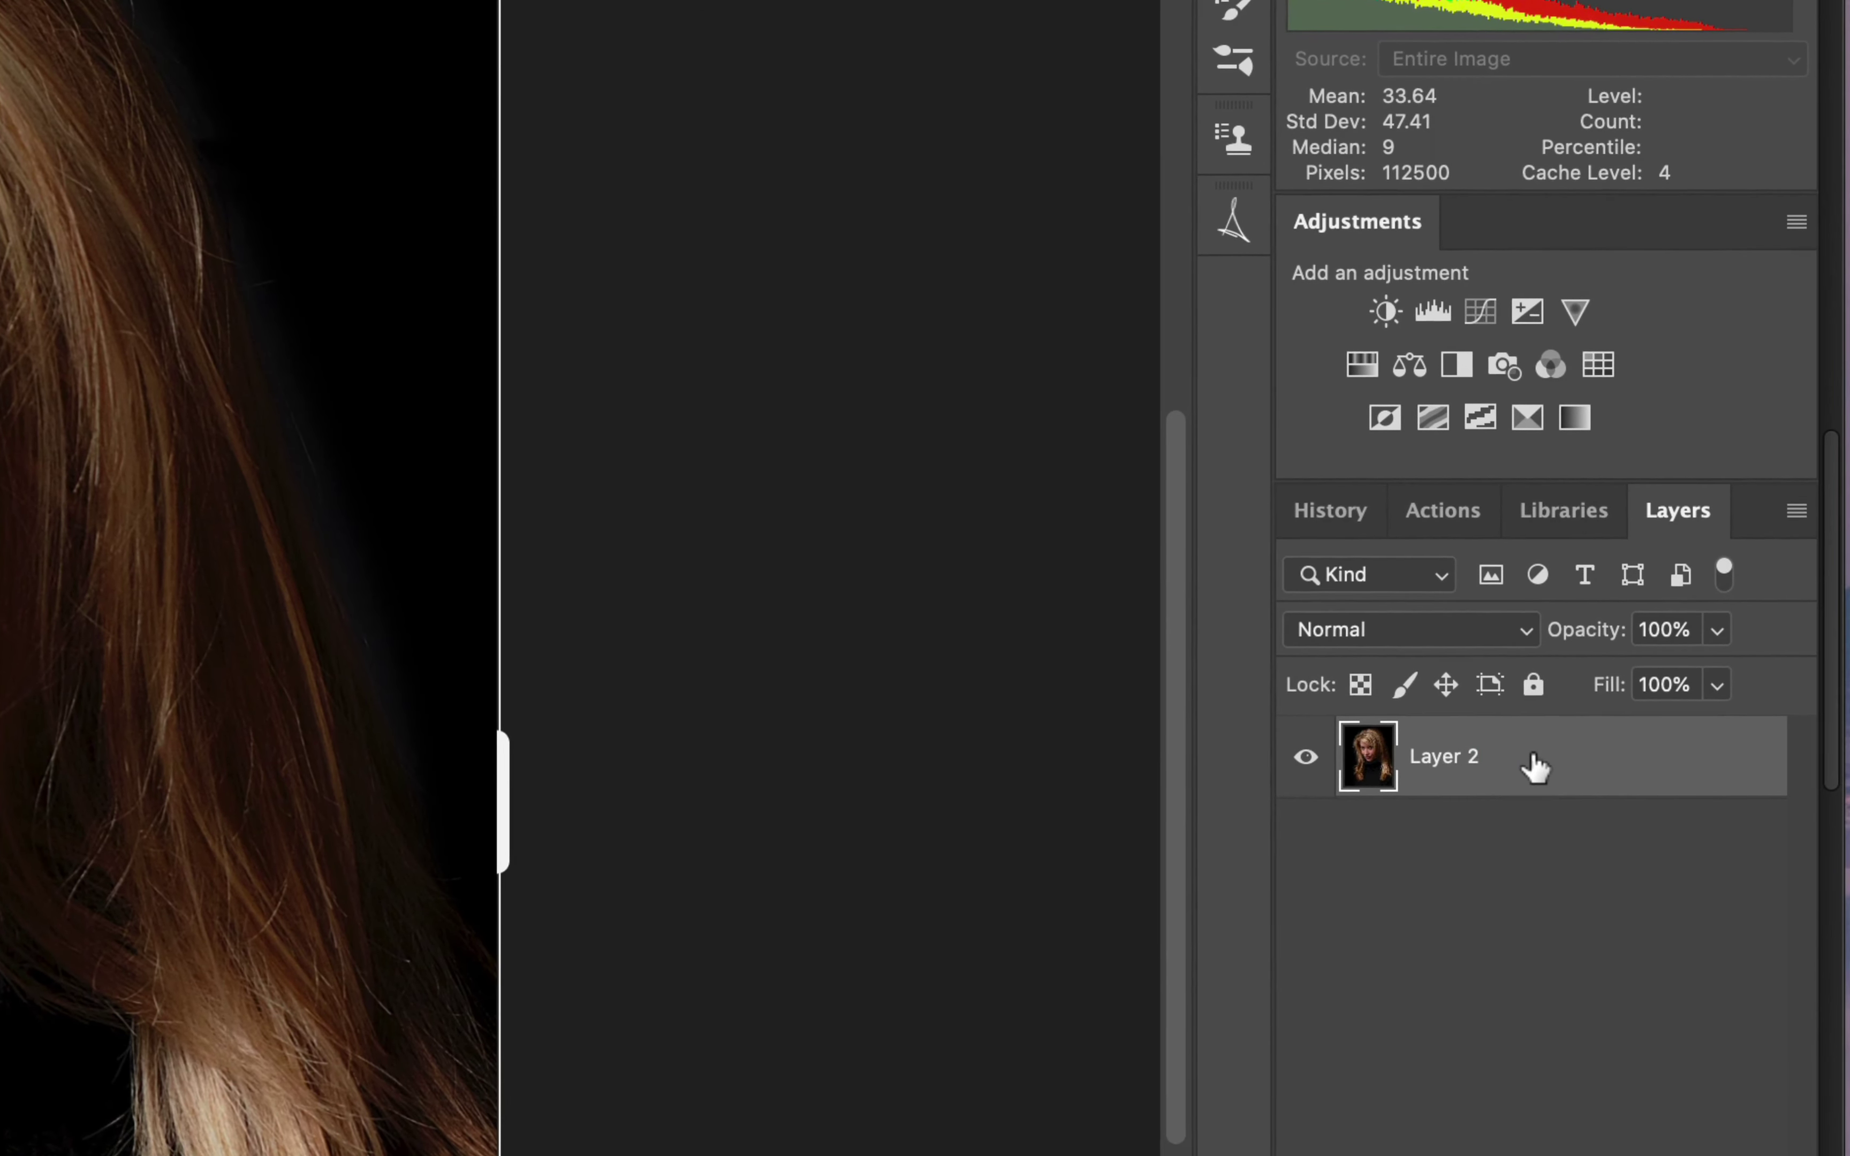
click(1797, 520)
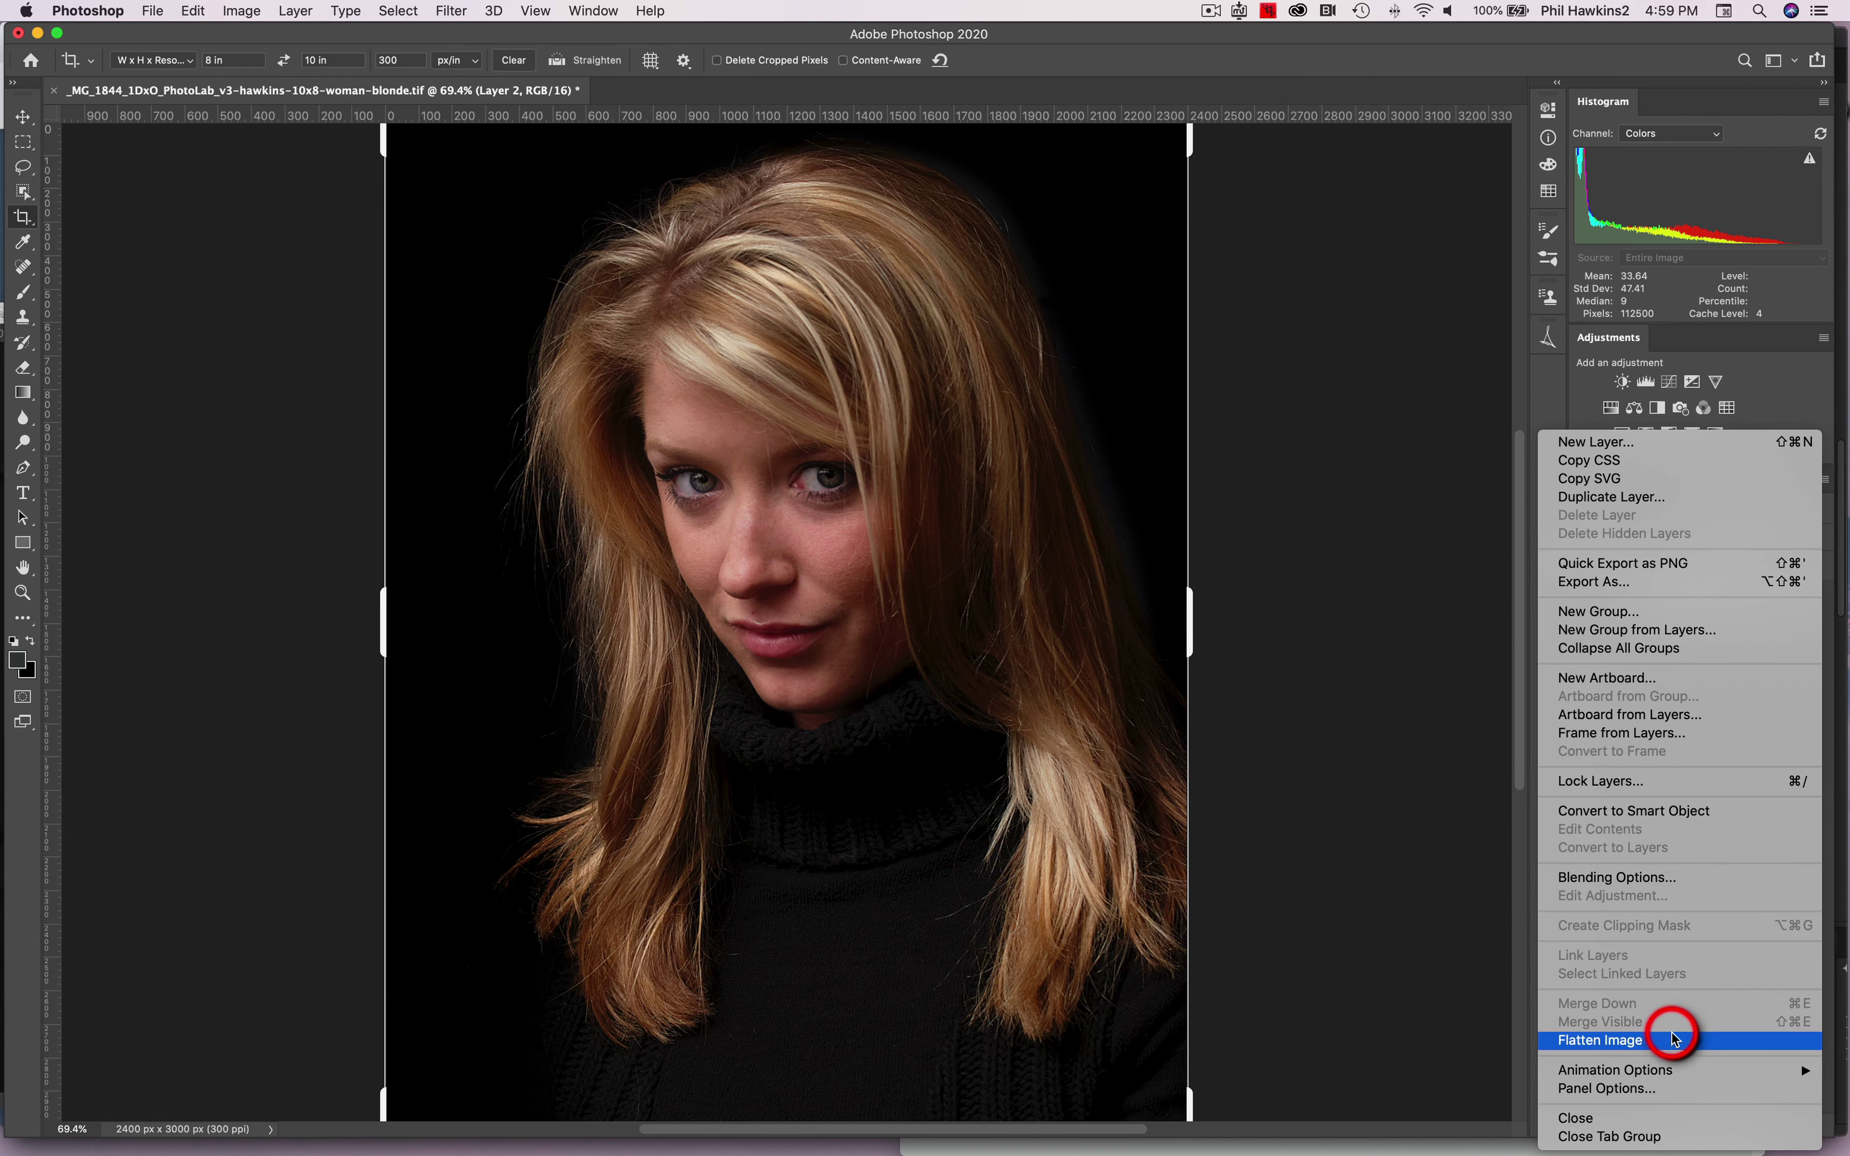
click(1667, 1060)
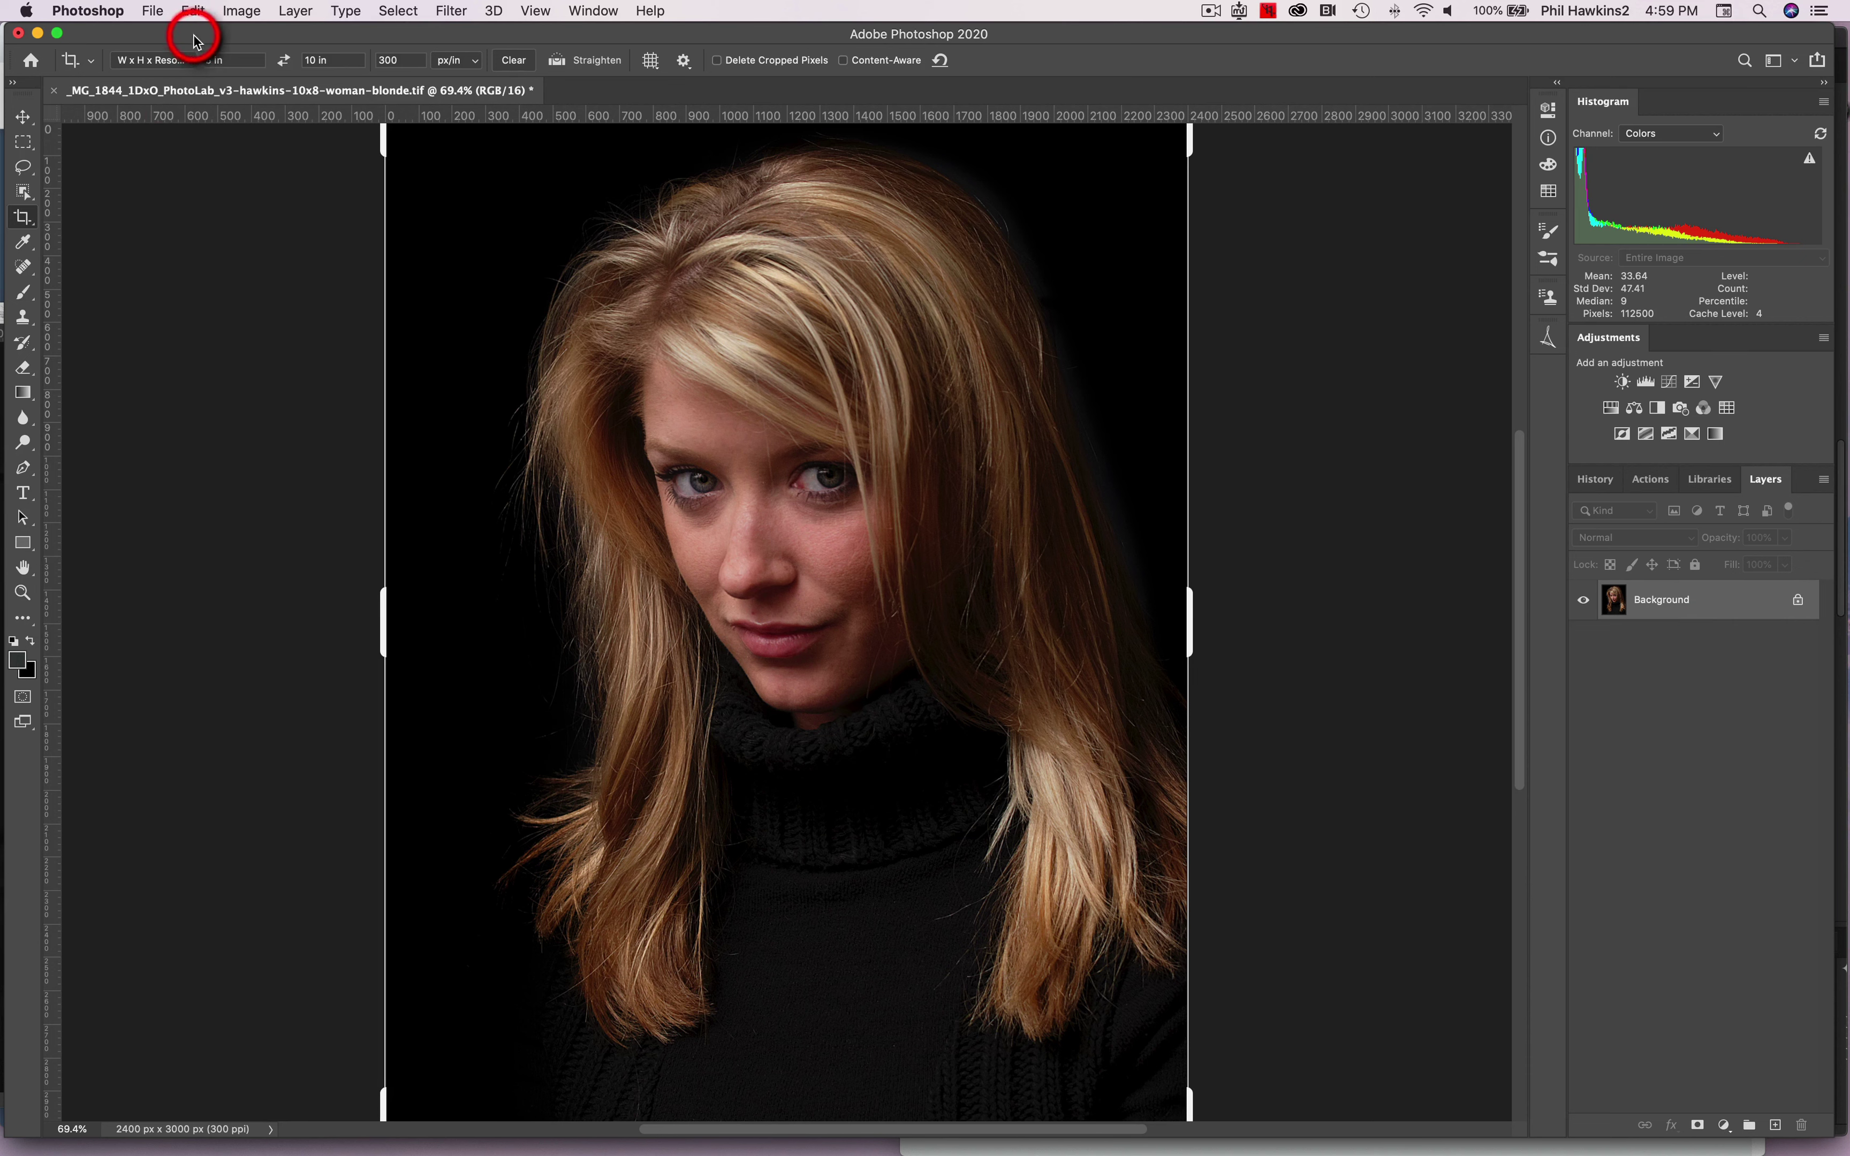
Save the flattened portrait as an uncompressed TIFF with the sRGB profile embedded and IBM PC byte order, replacing the existing file
click(228, 14)
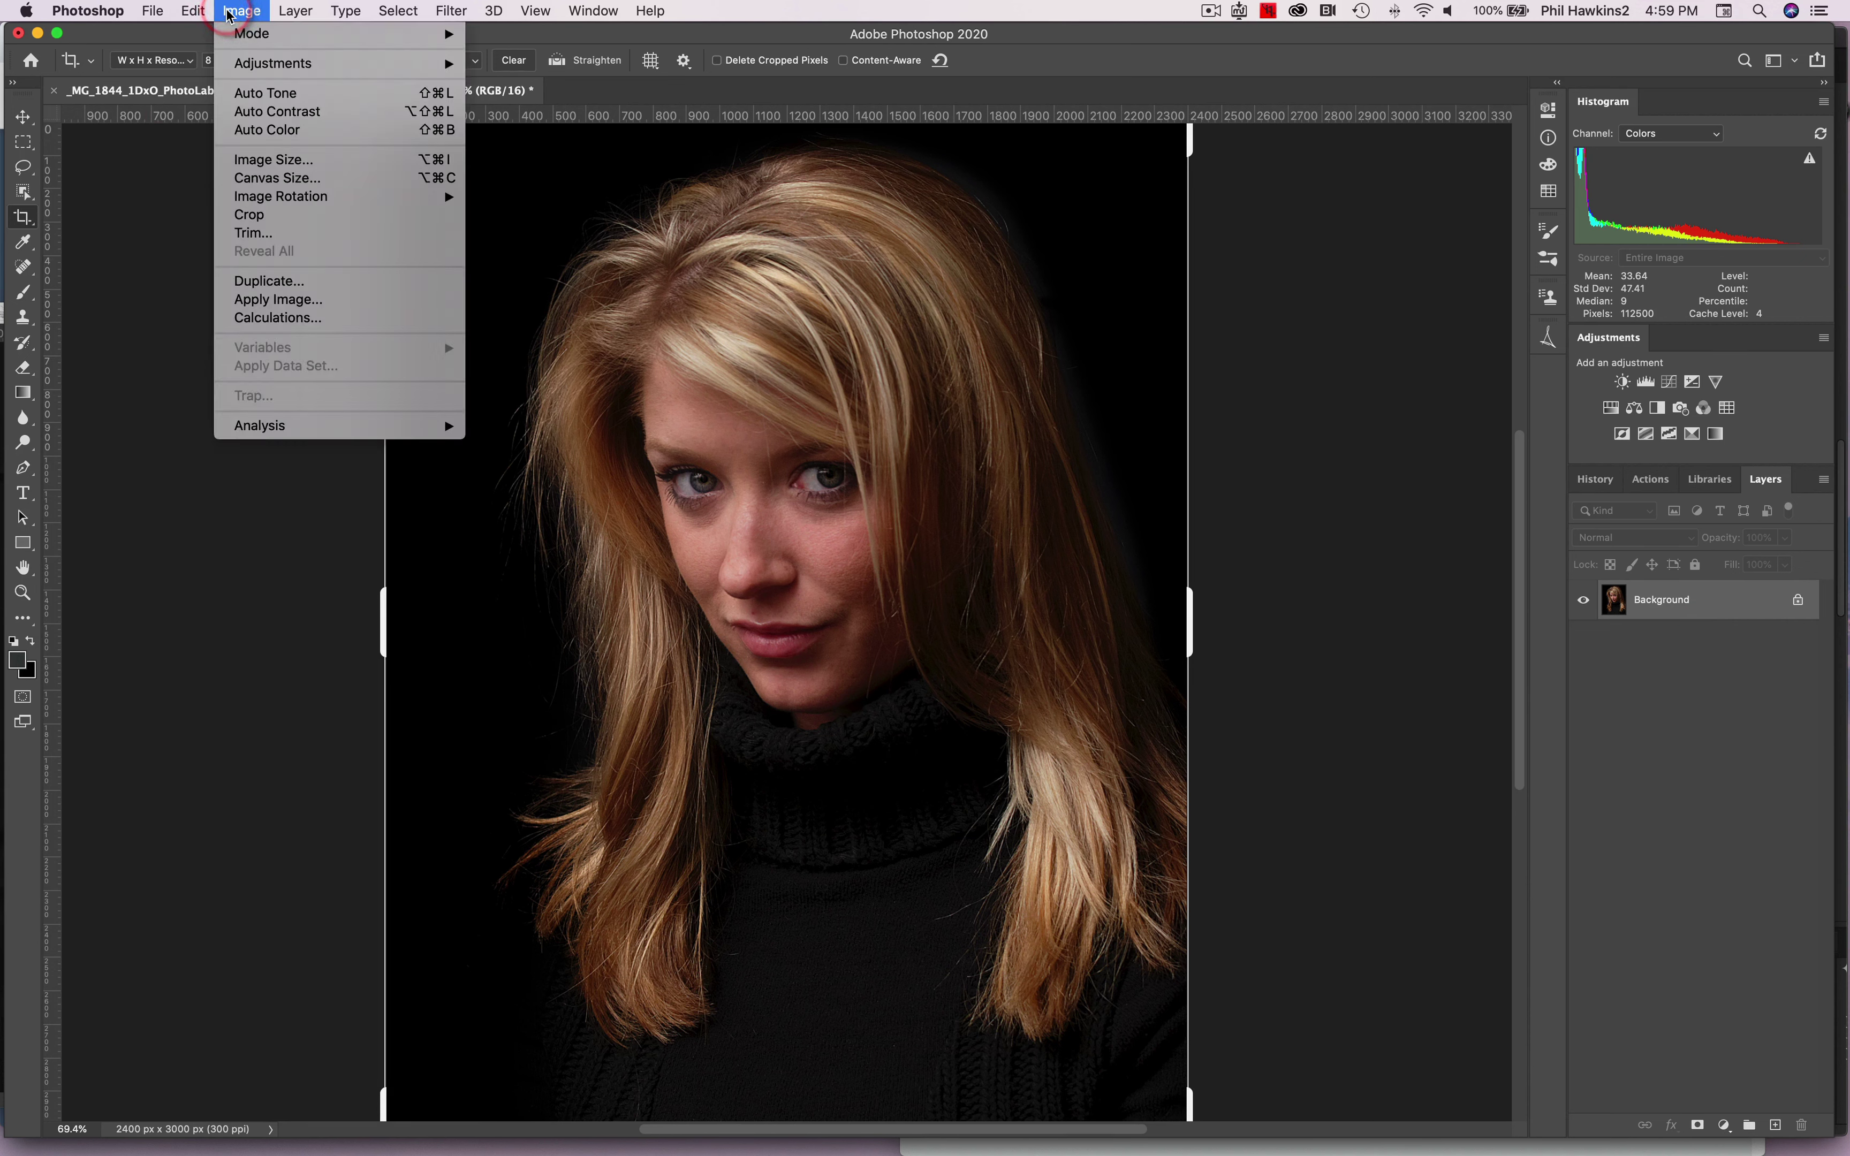
click(164, 228)
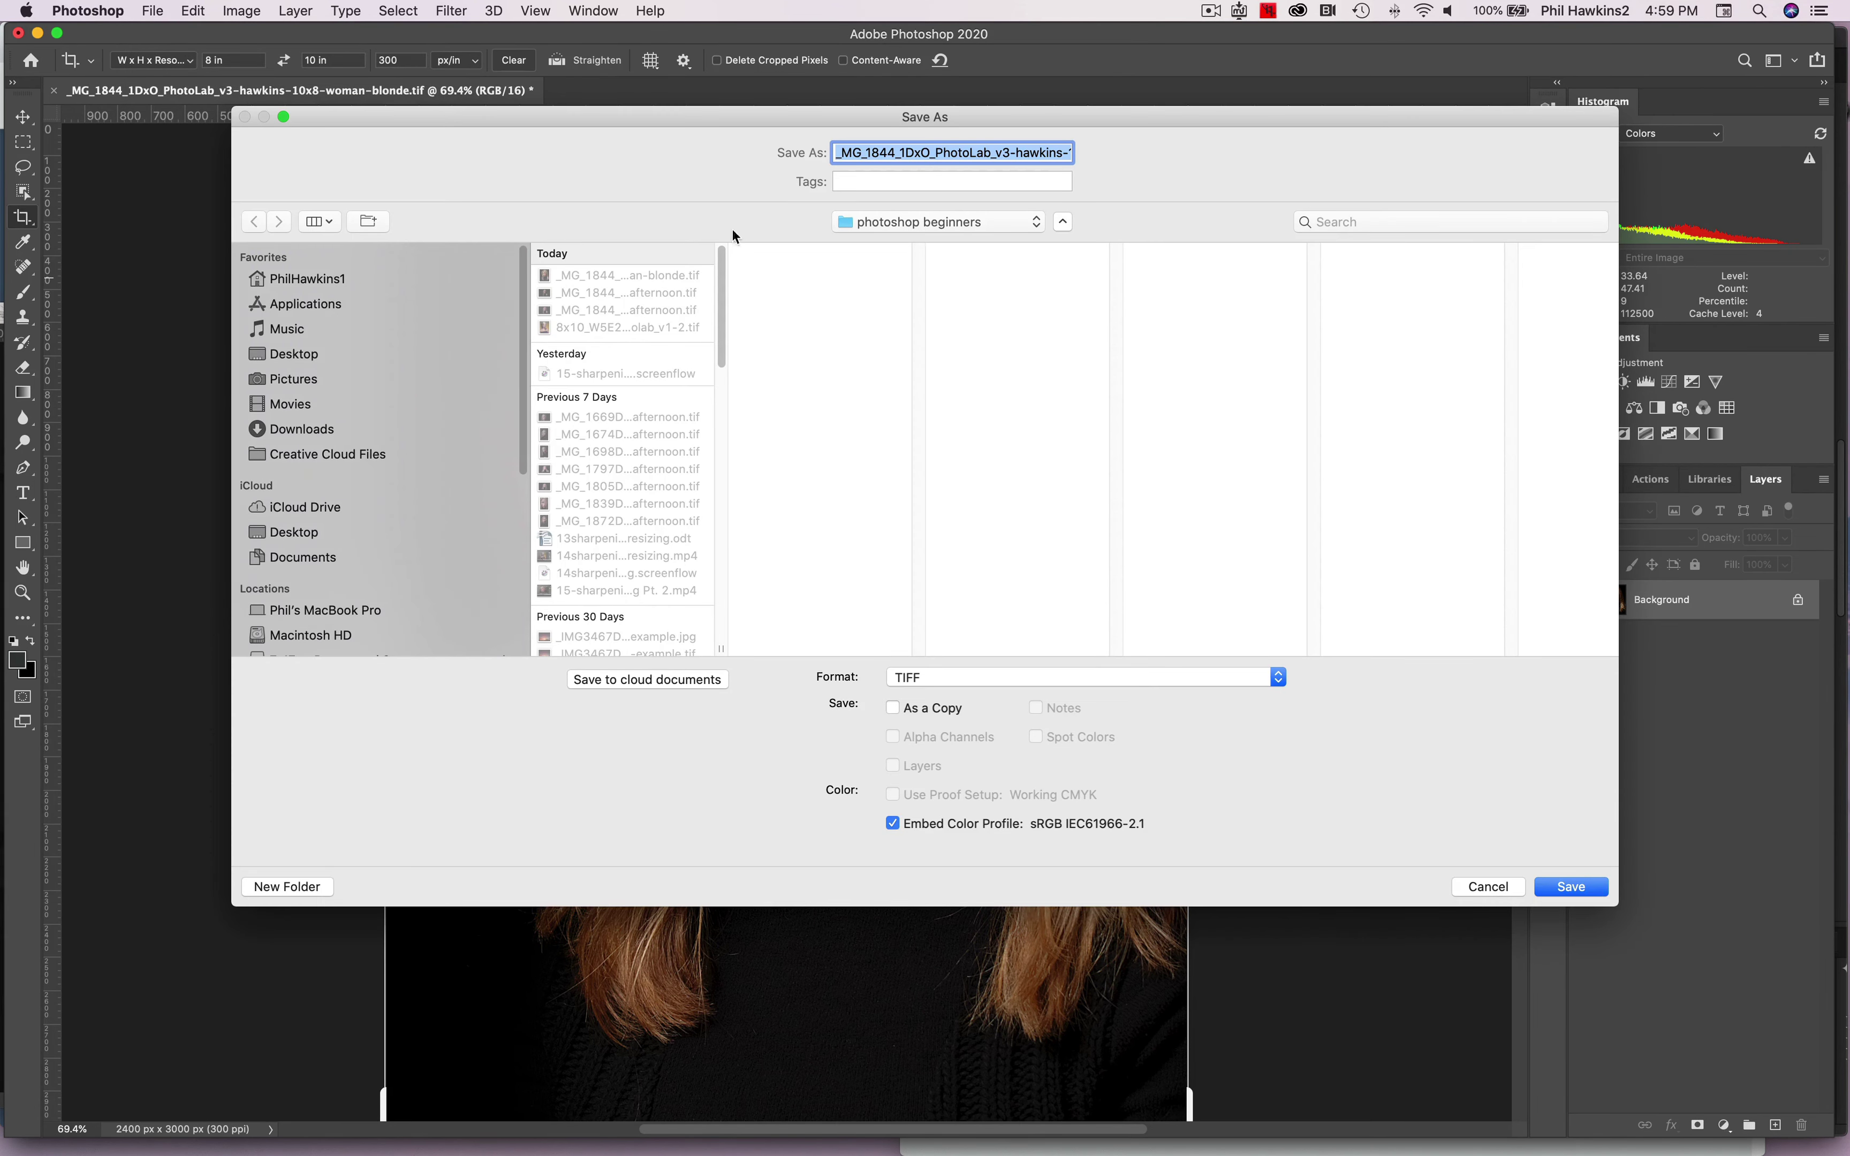
click(1052, 153)
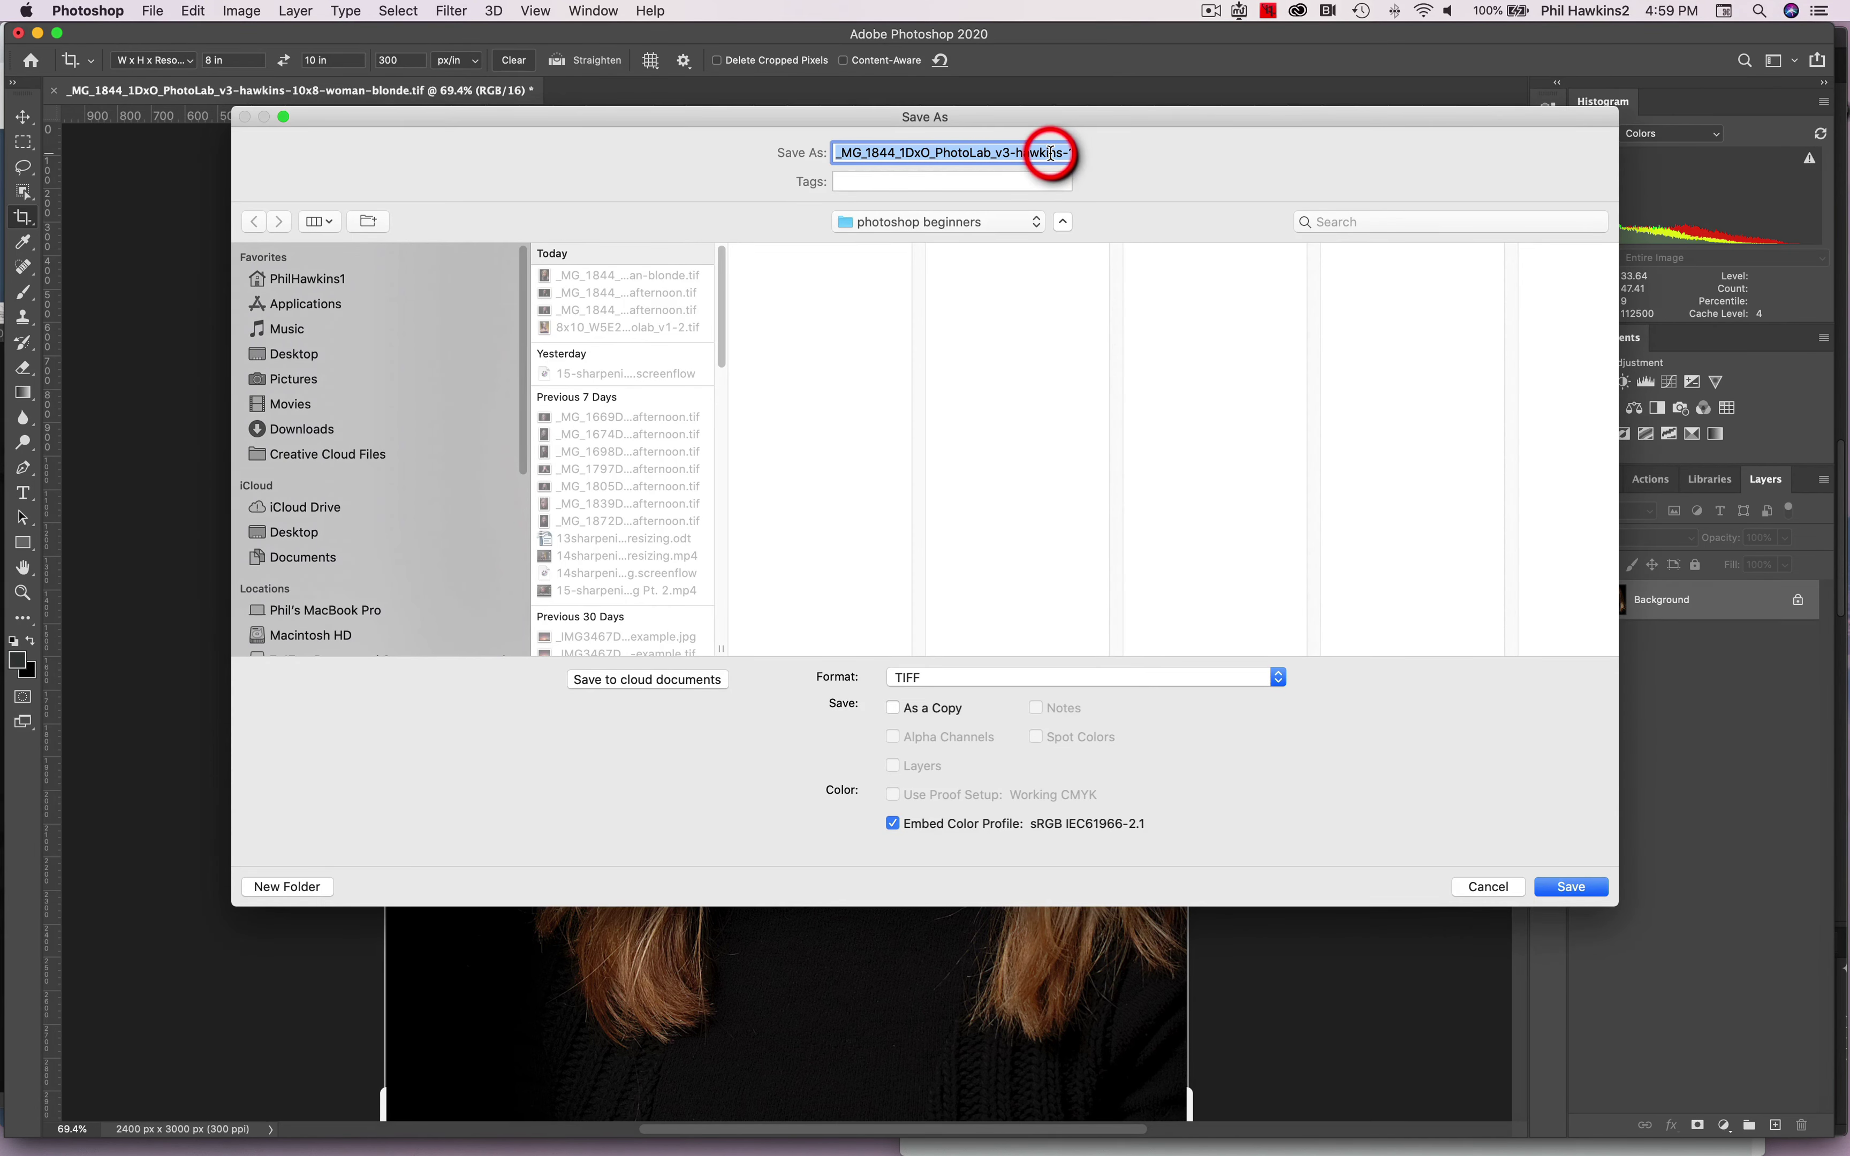
click(1567, 887)
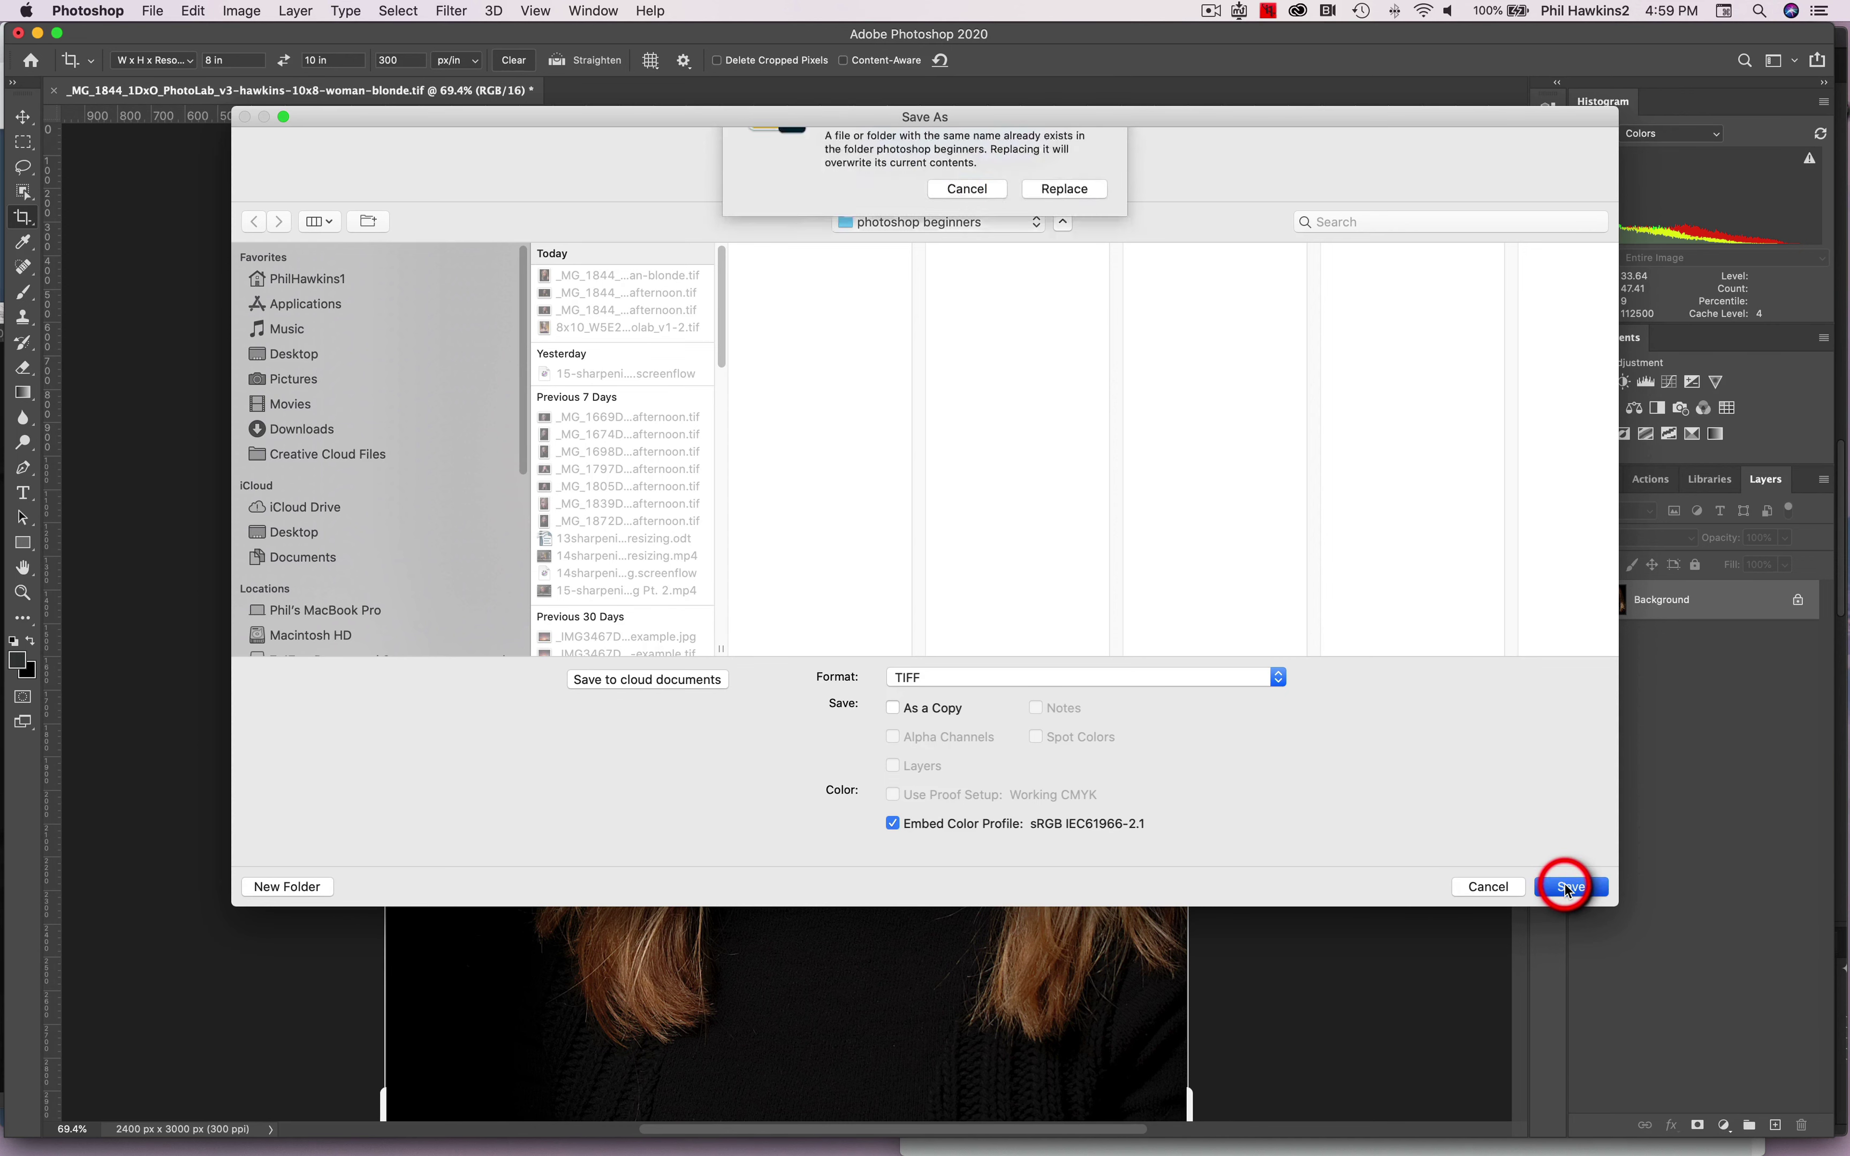
click(1063, 256)
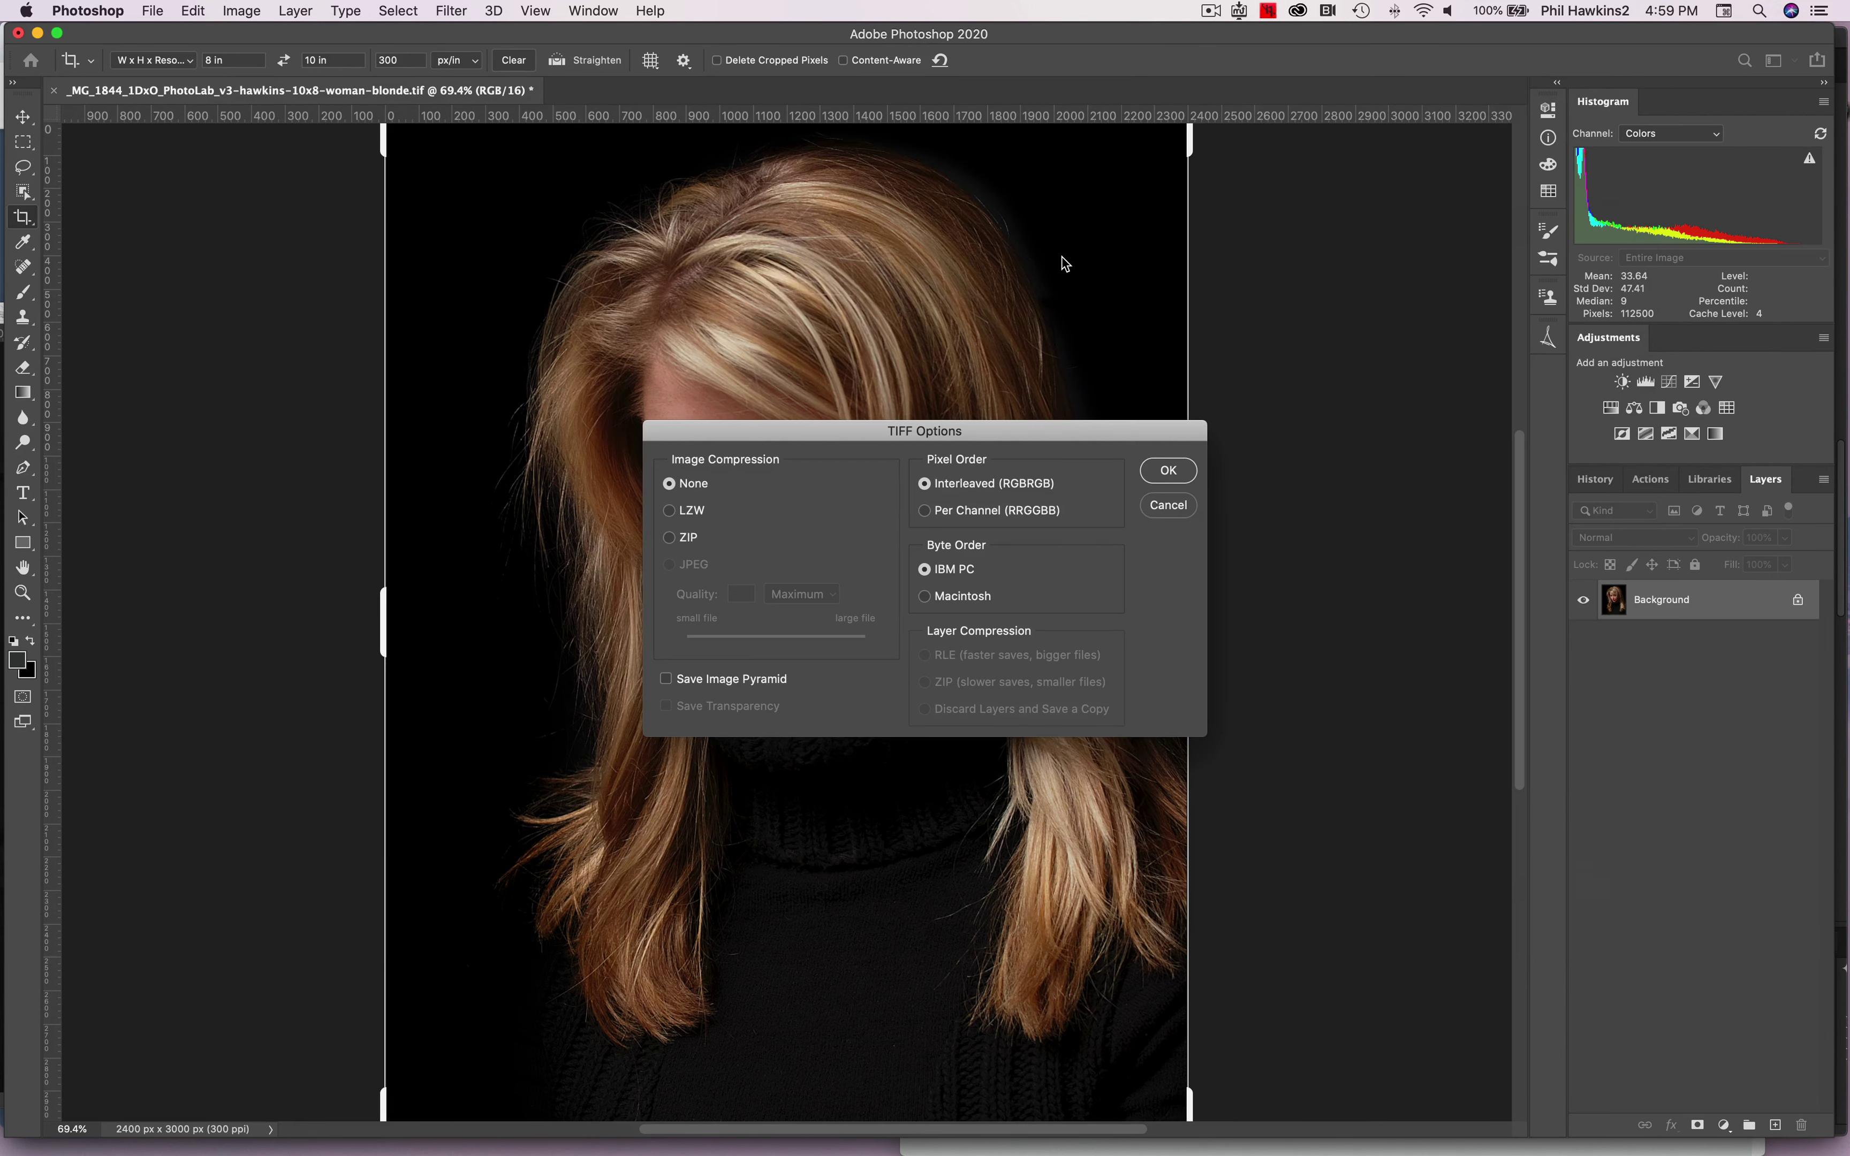
click(1169, 471)
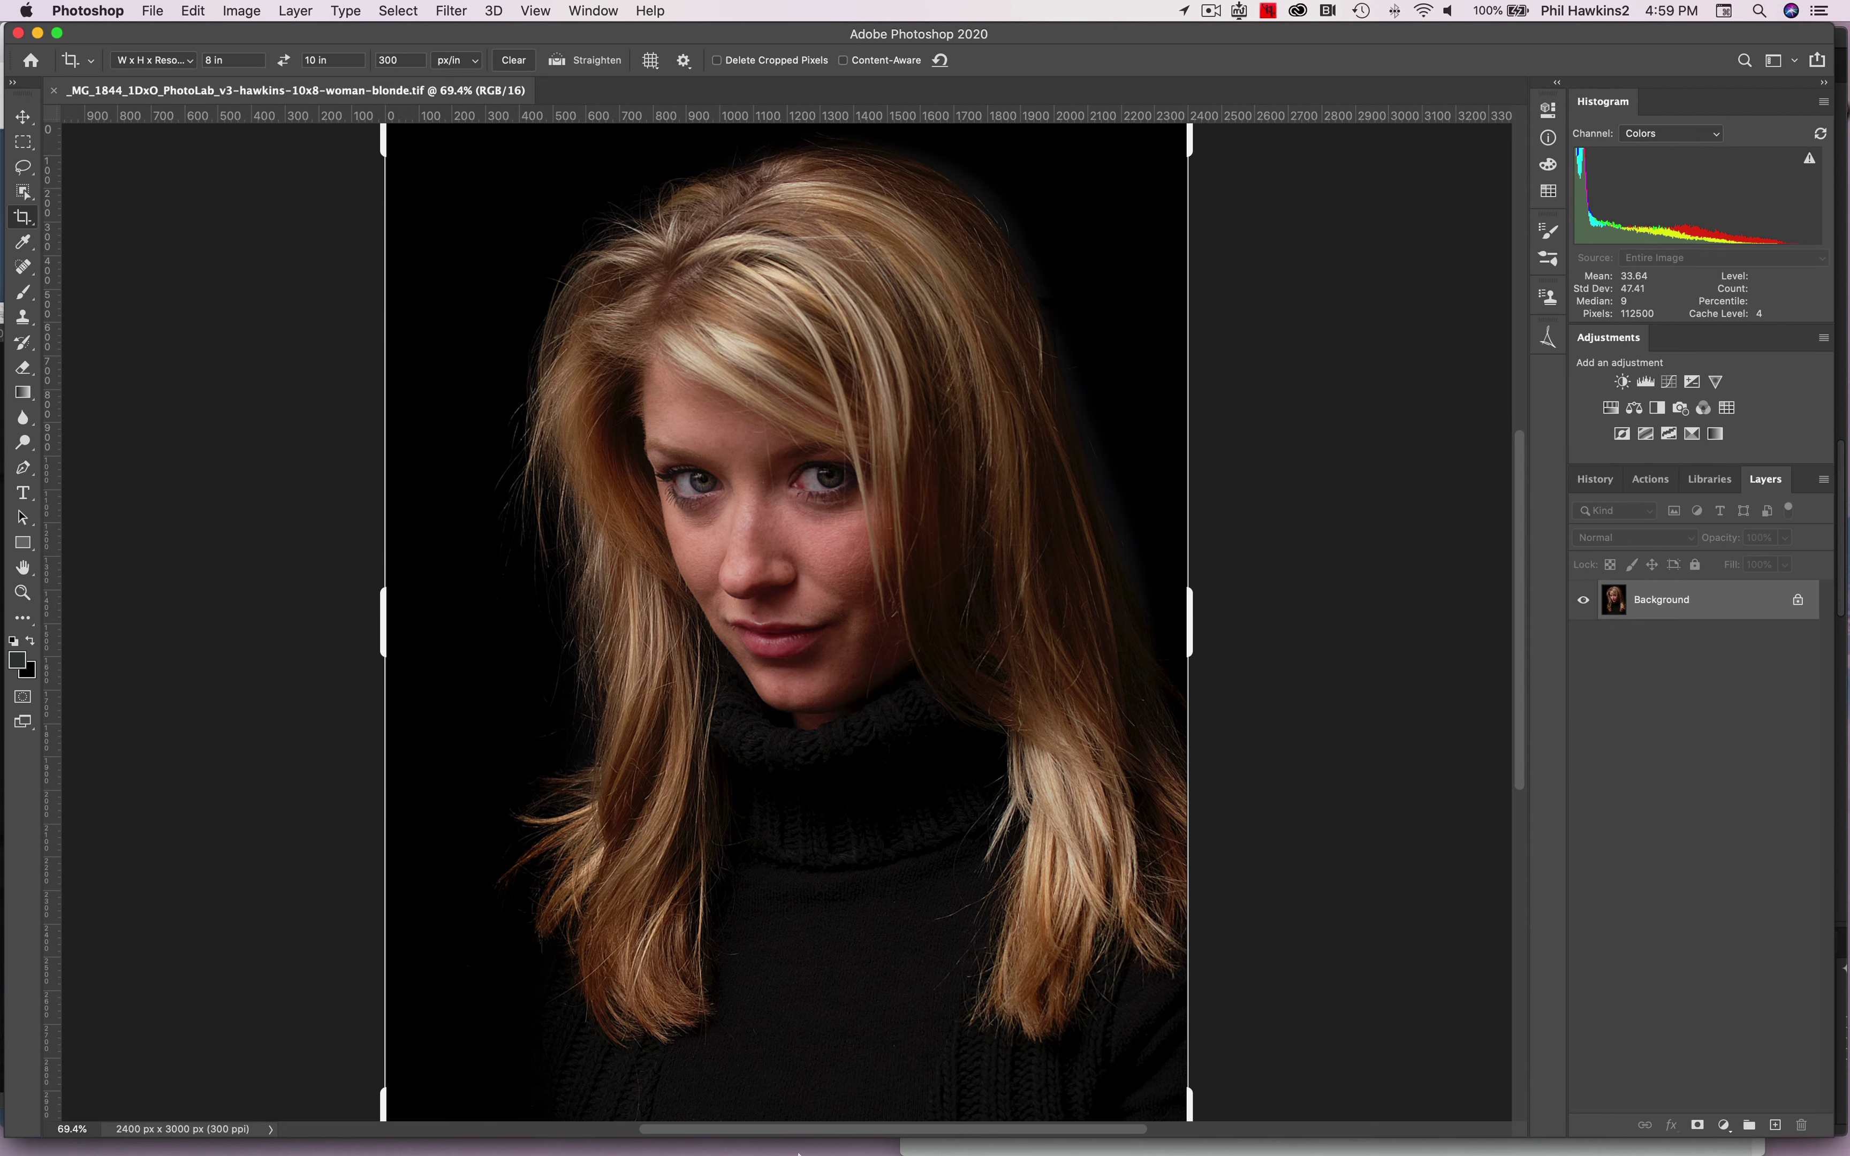
Switch to Chrome and open Bay Photo's Order Online catalog
click(767, 1147)
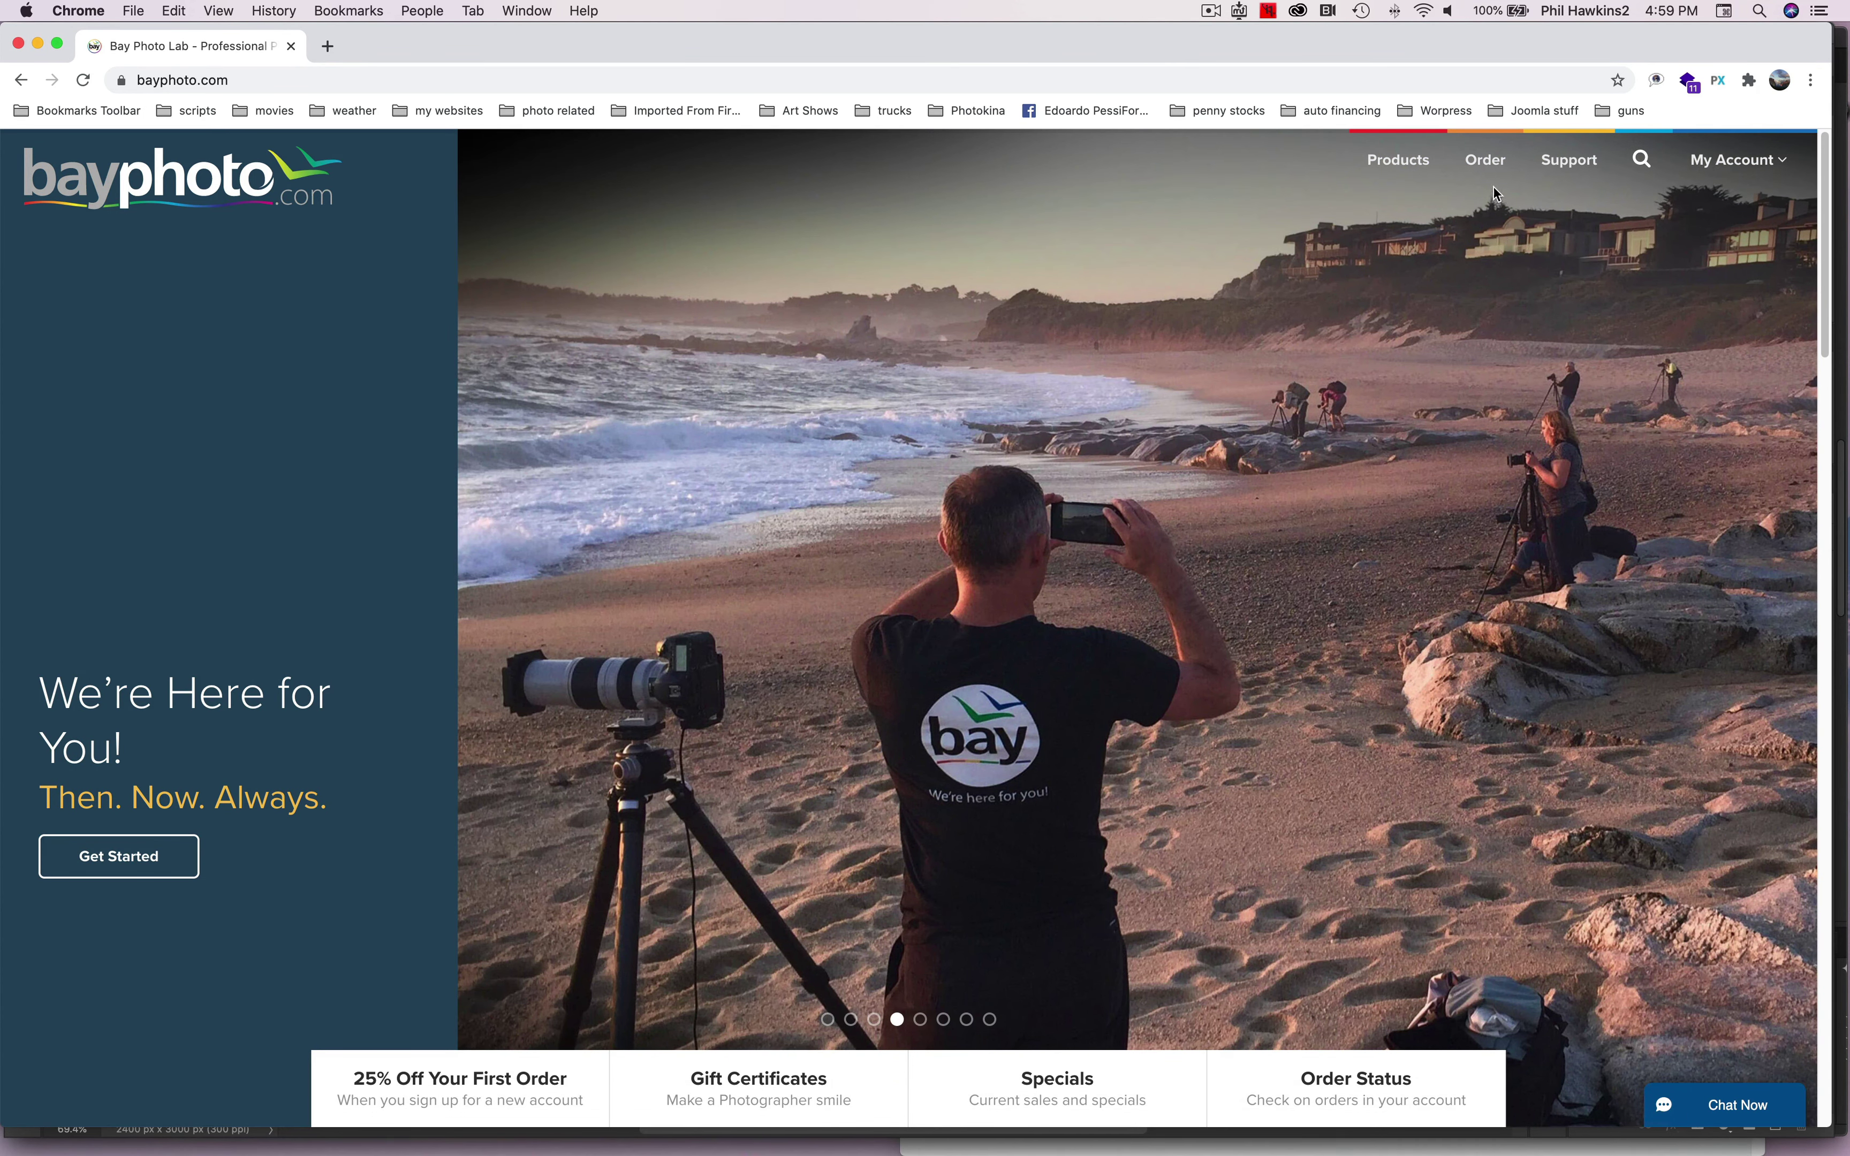
mouse_move(1489, 162)
drag(1490, 158, 1485, 255)
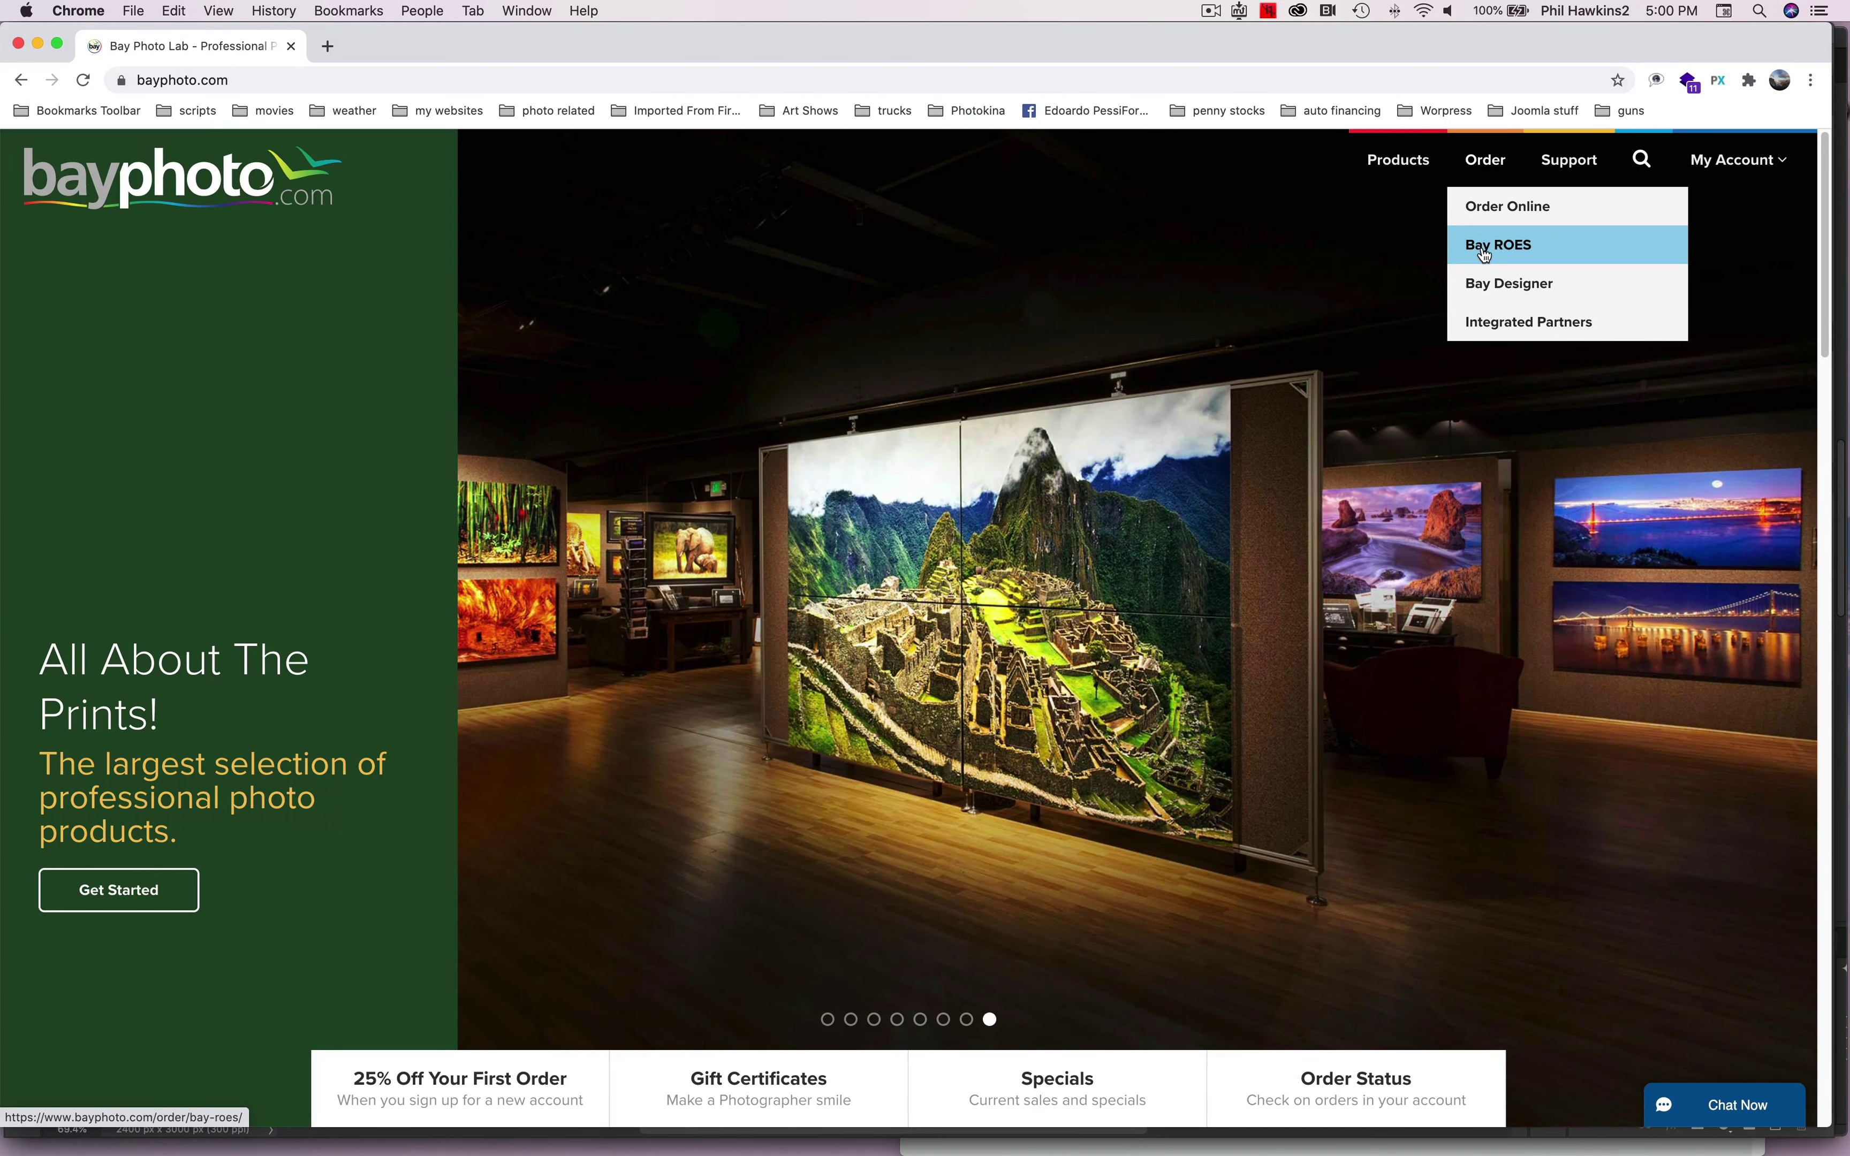
click(1506, 207)
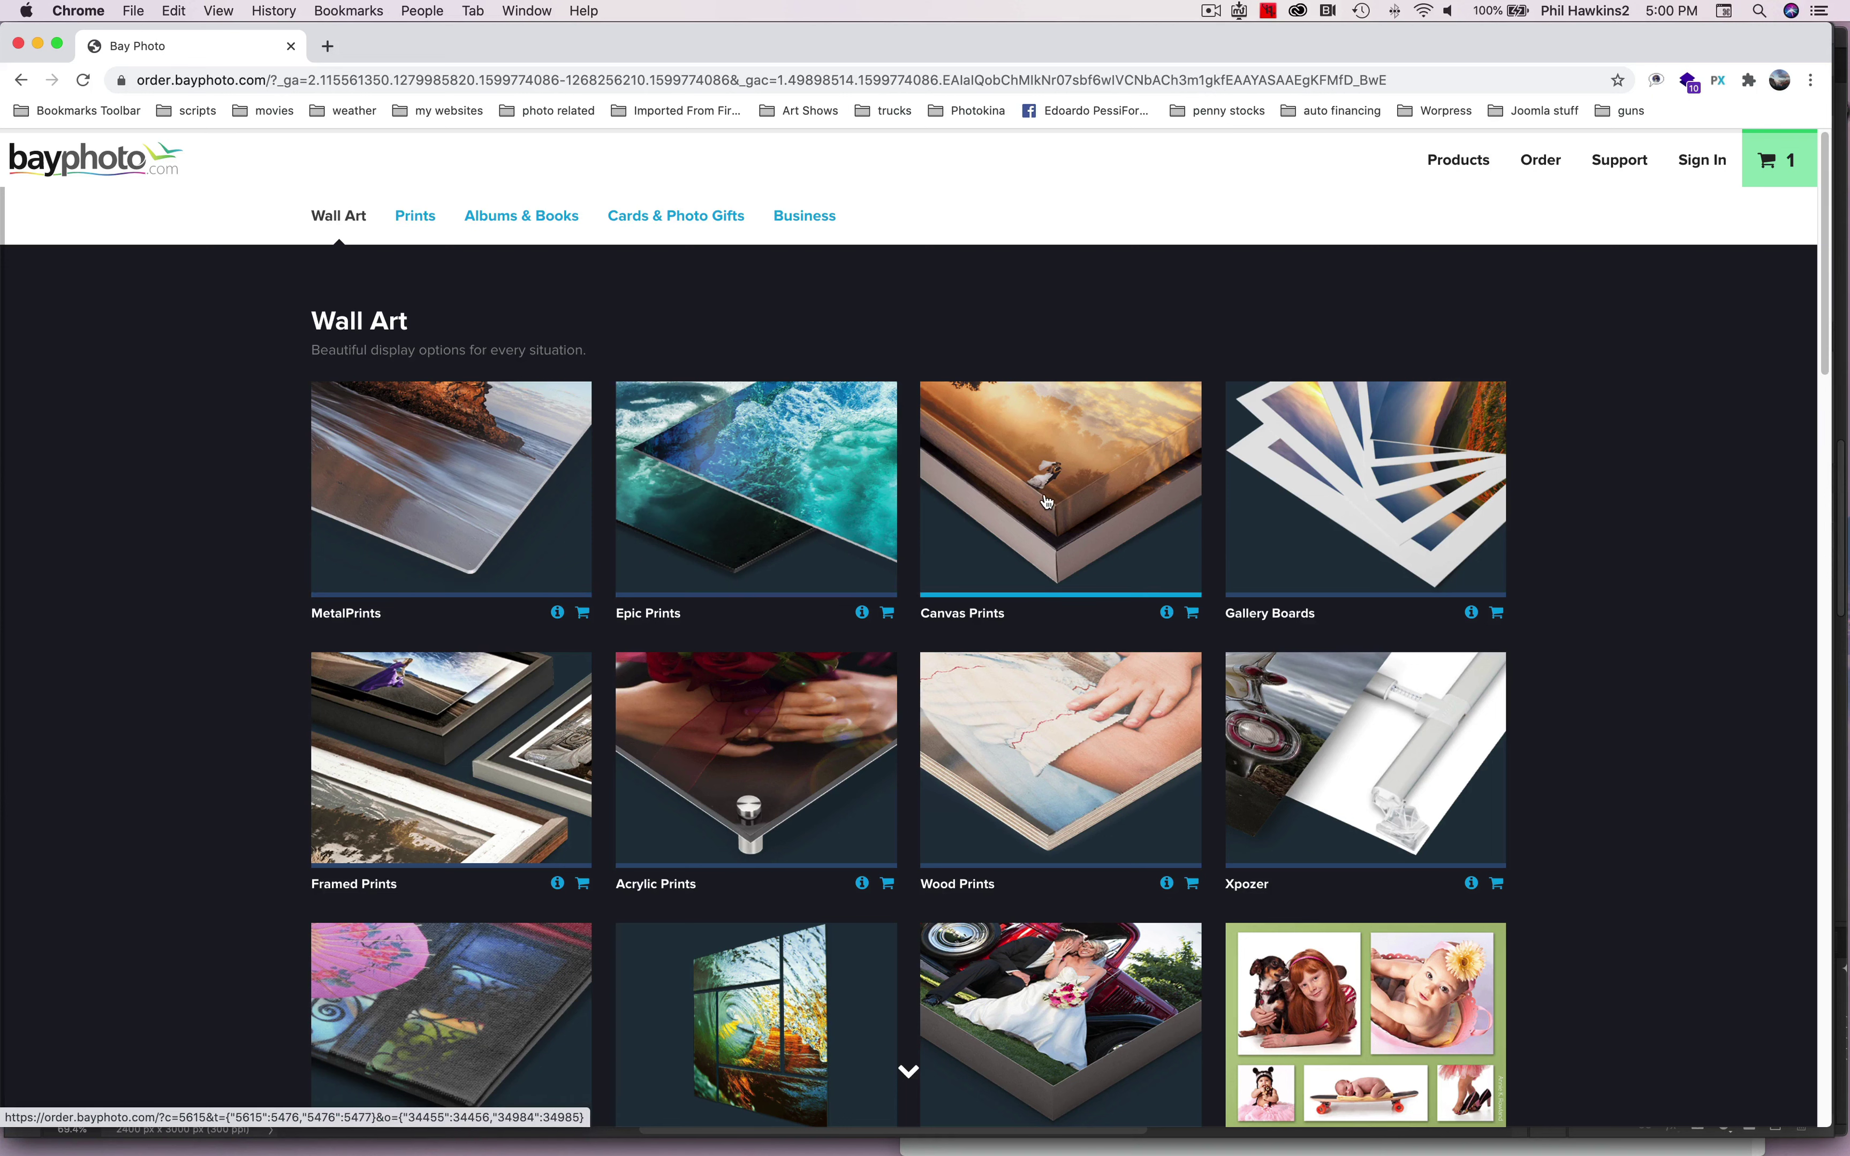
Look through the wall art and print products, choose Fine Art Prints, and use the blonde woman's portrait for the print
scroll(1046, 505, down, 5)
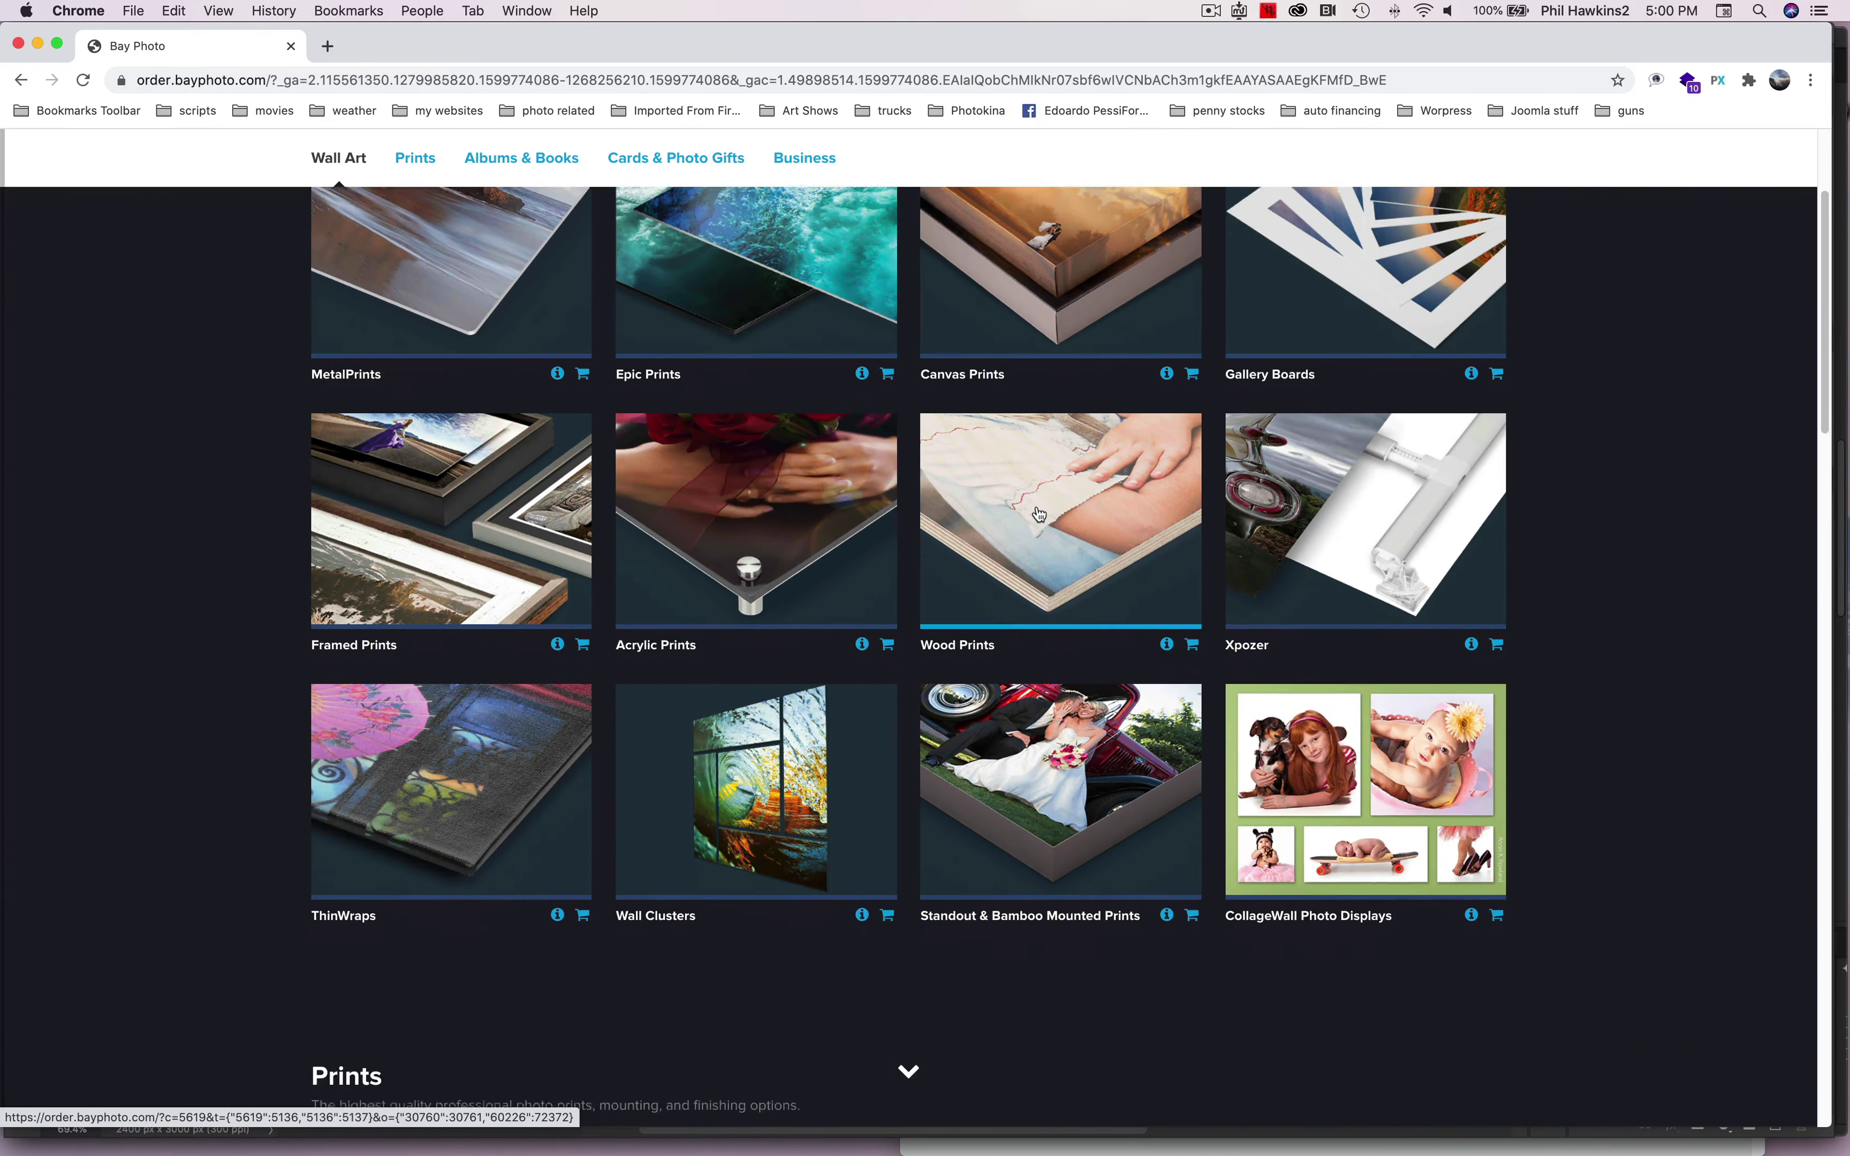
scroll(1038, 514, up, 1)
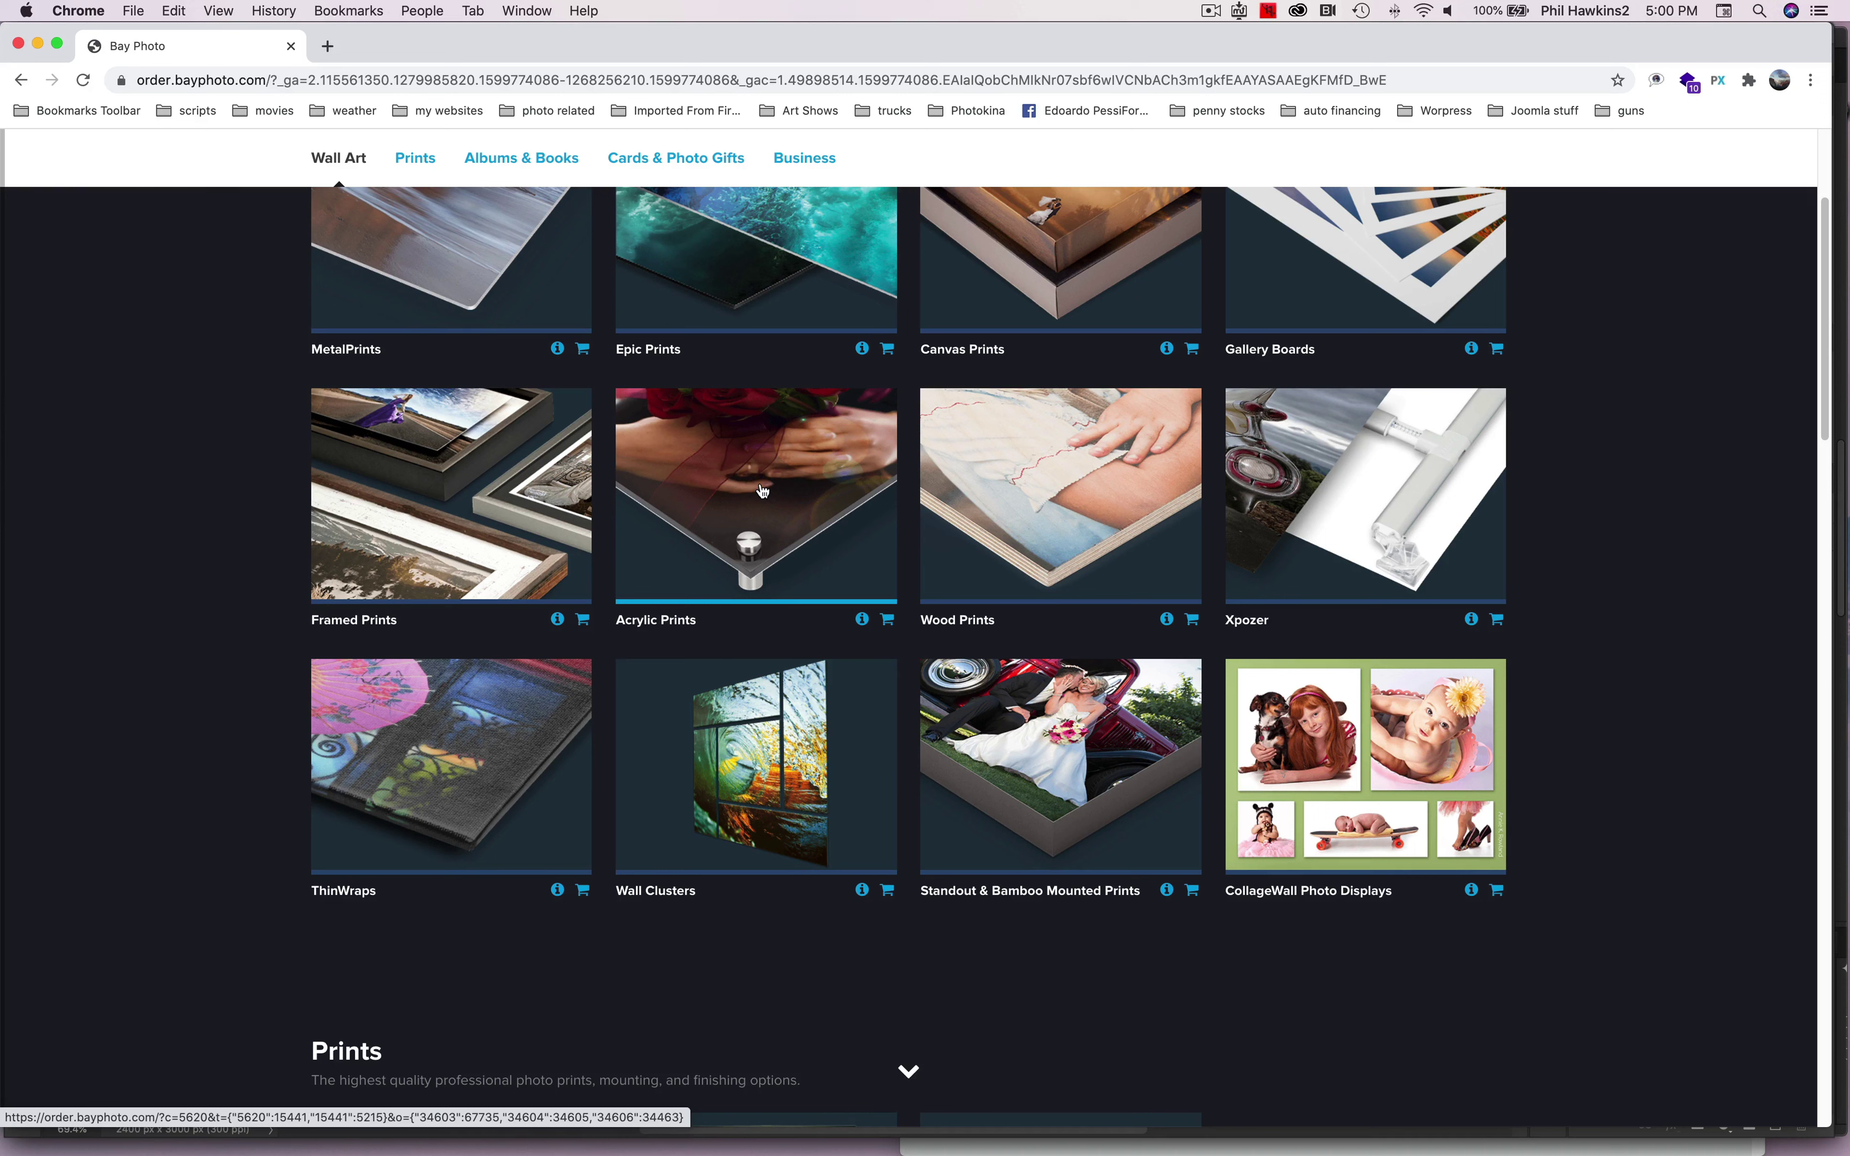
scroll(757, 489, down, 6)
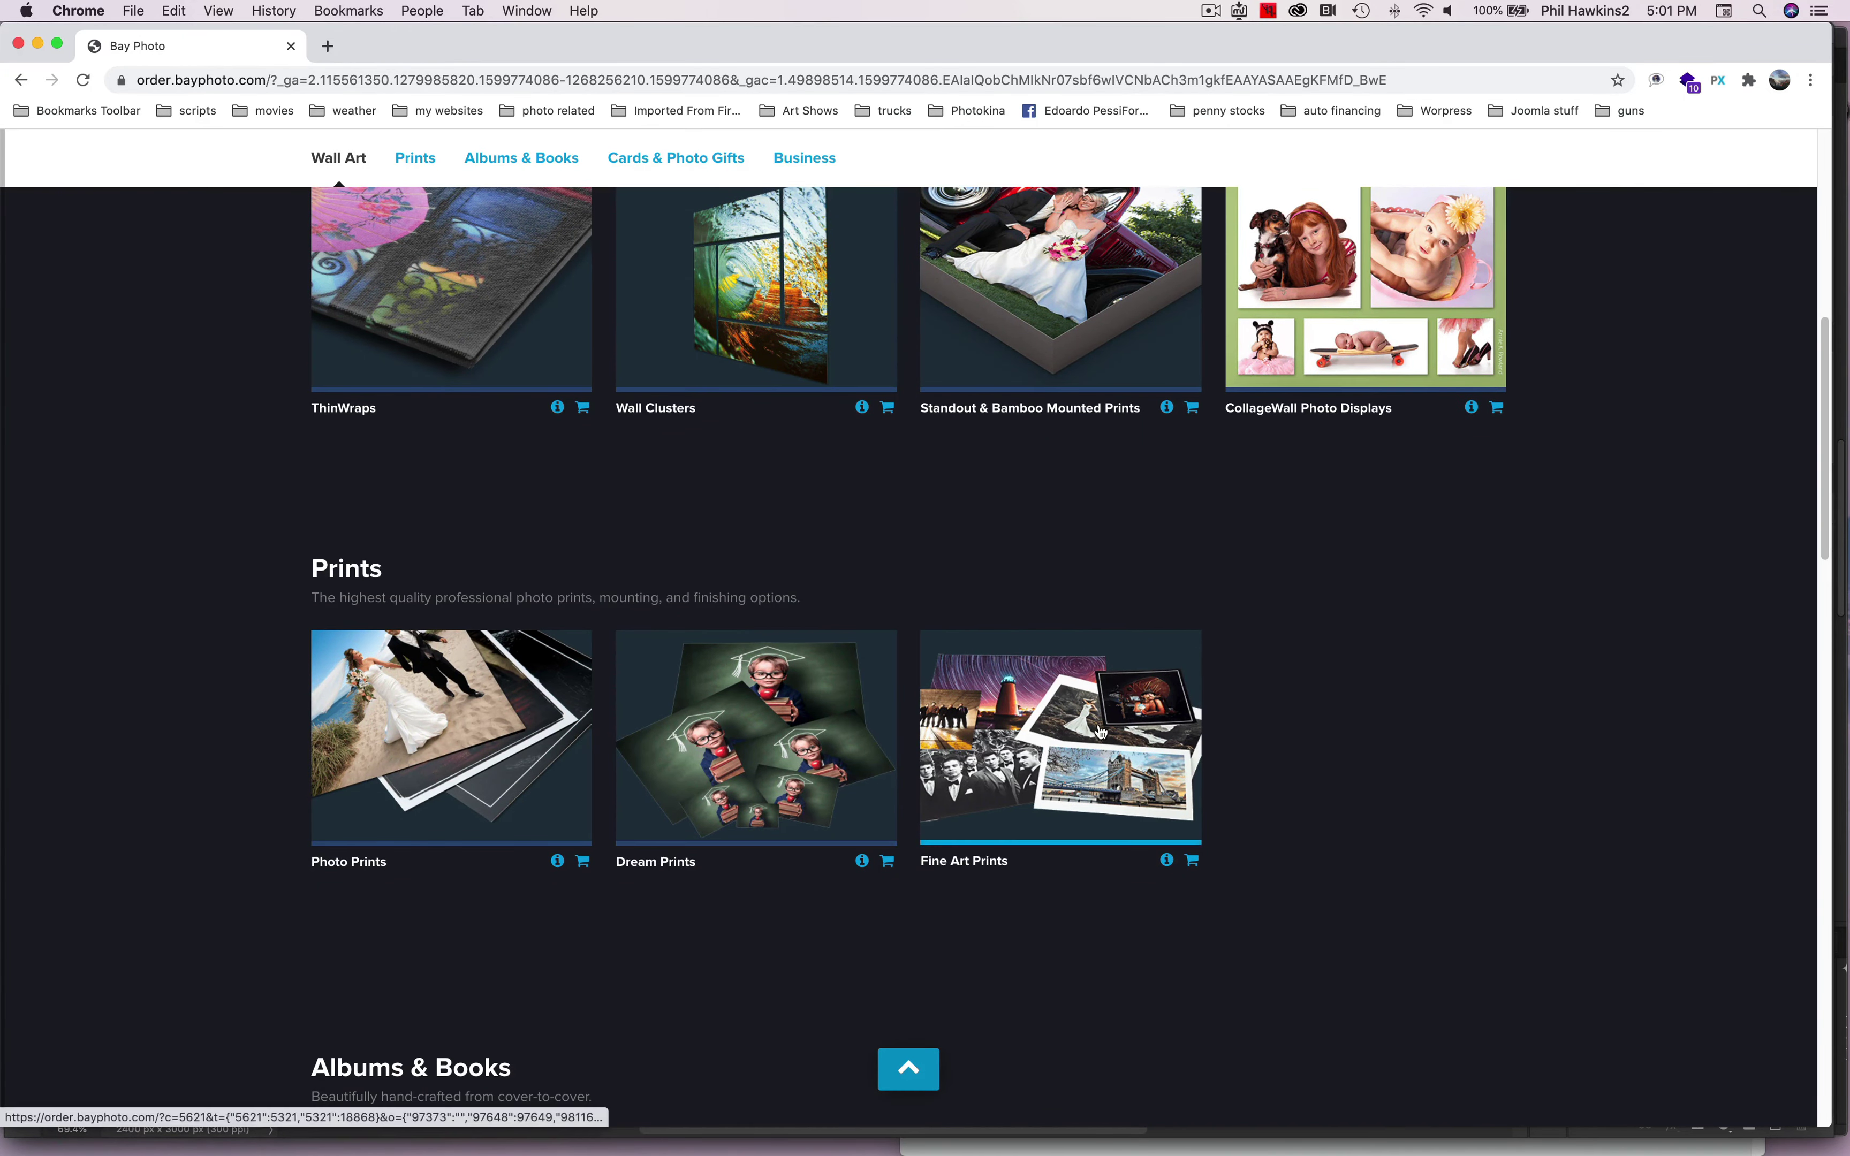
click(1101, 732)
click(564, 991)
click(477, 1060)
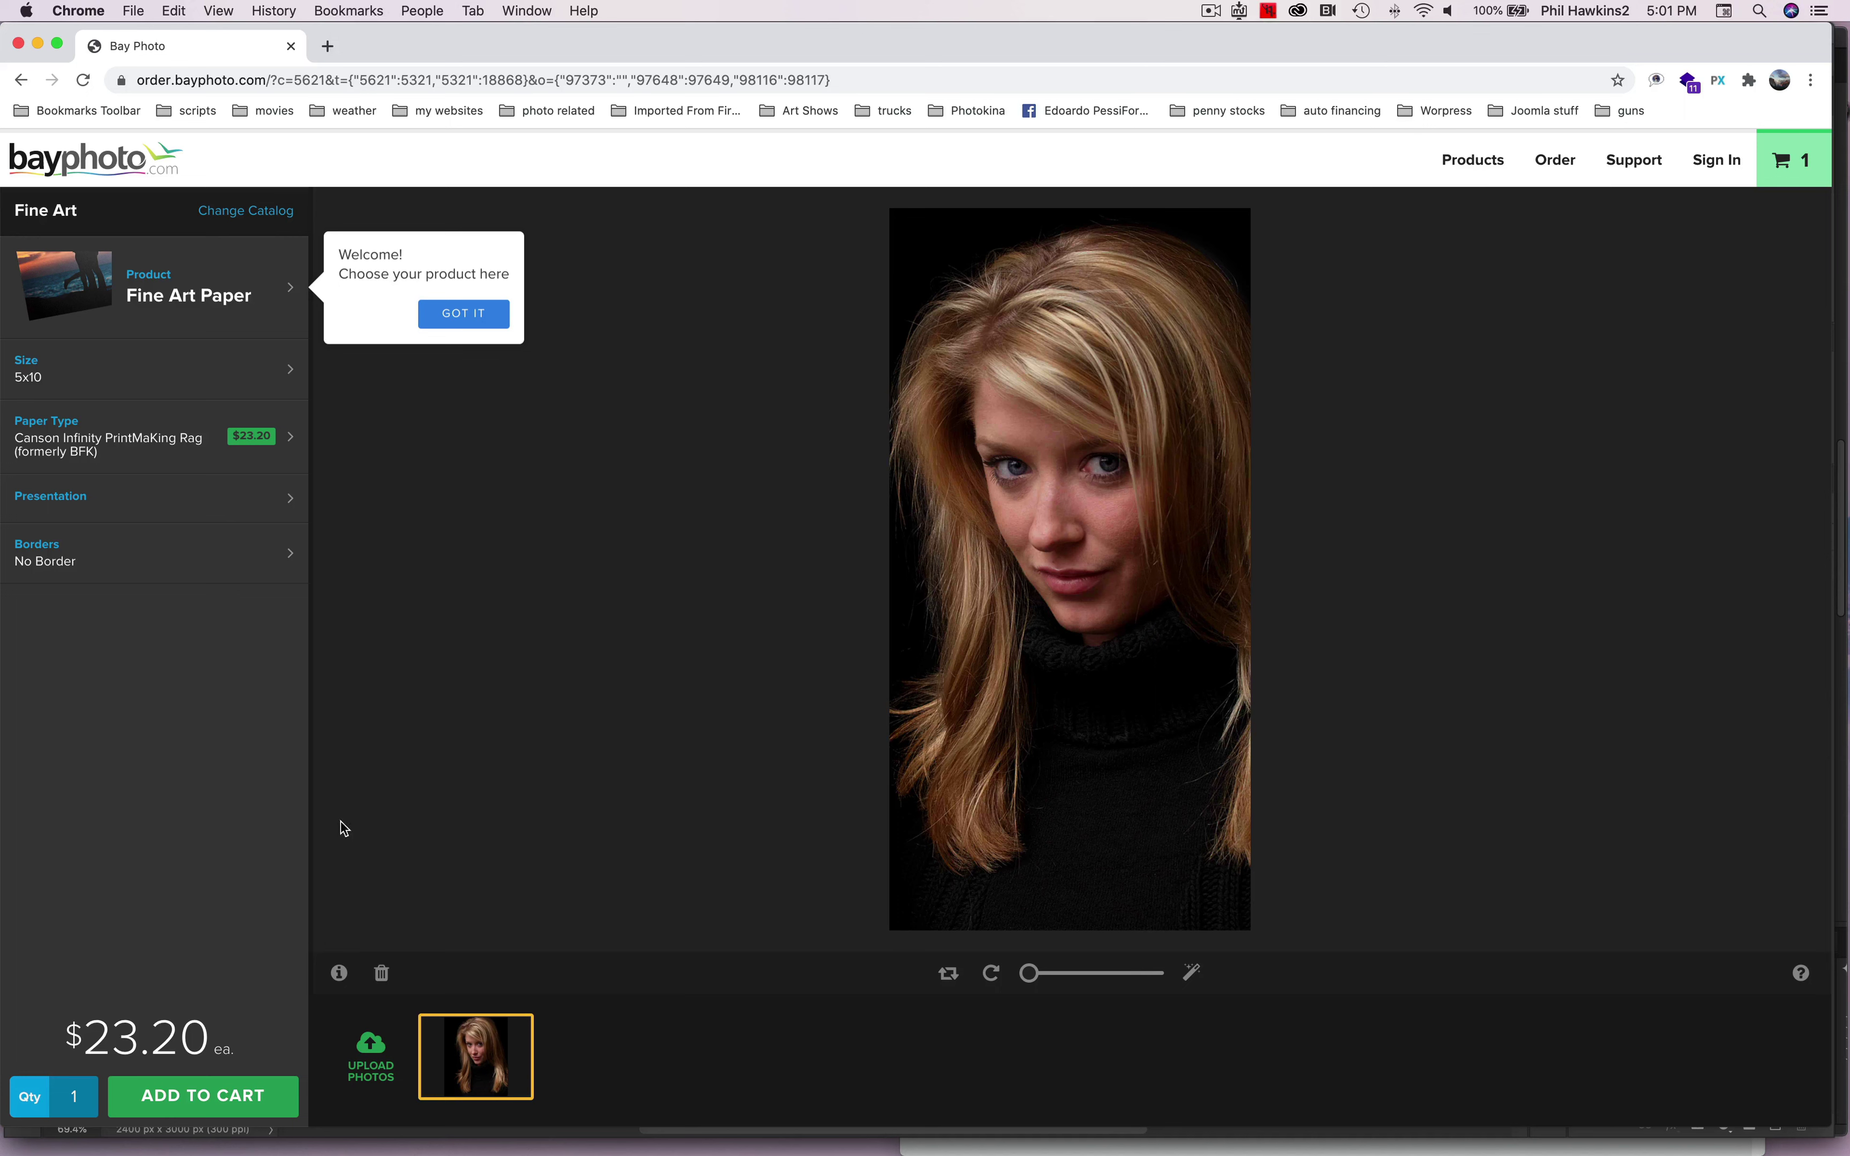
Set the fine art print's size to 8x10 and its paper type to Moab Slickrock Metallic Pearl
click(143, 371)
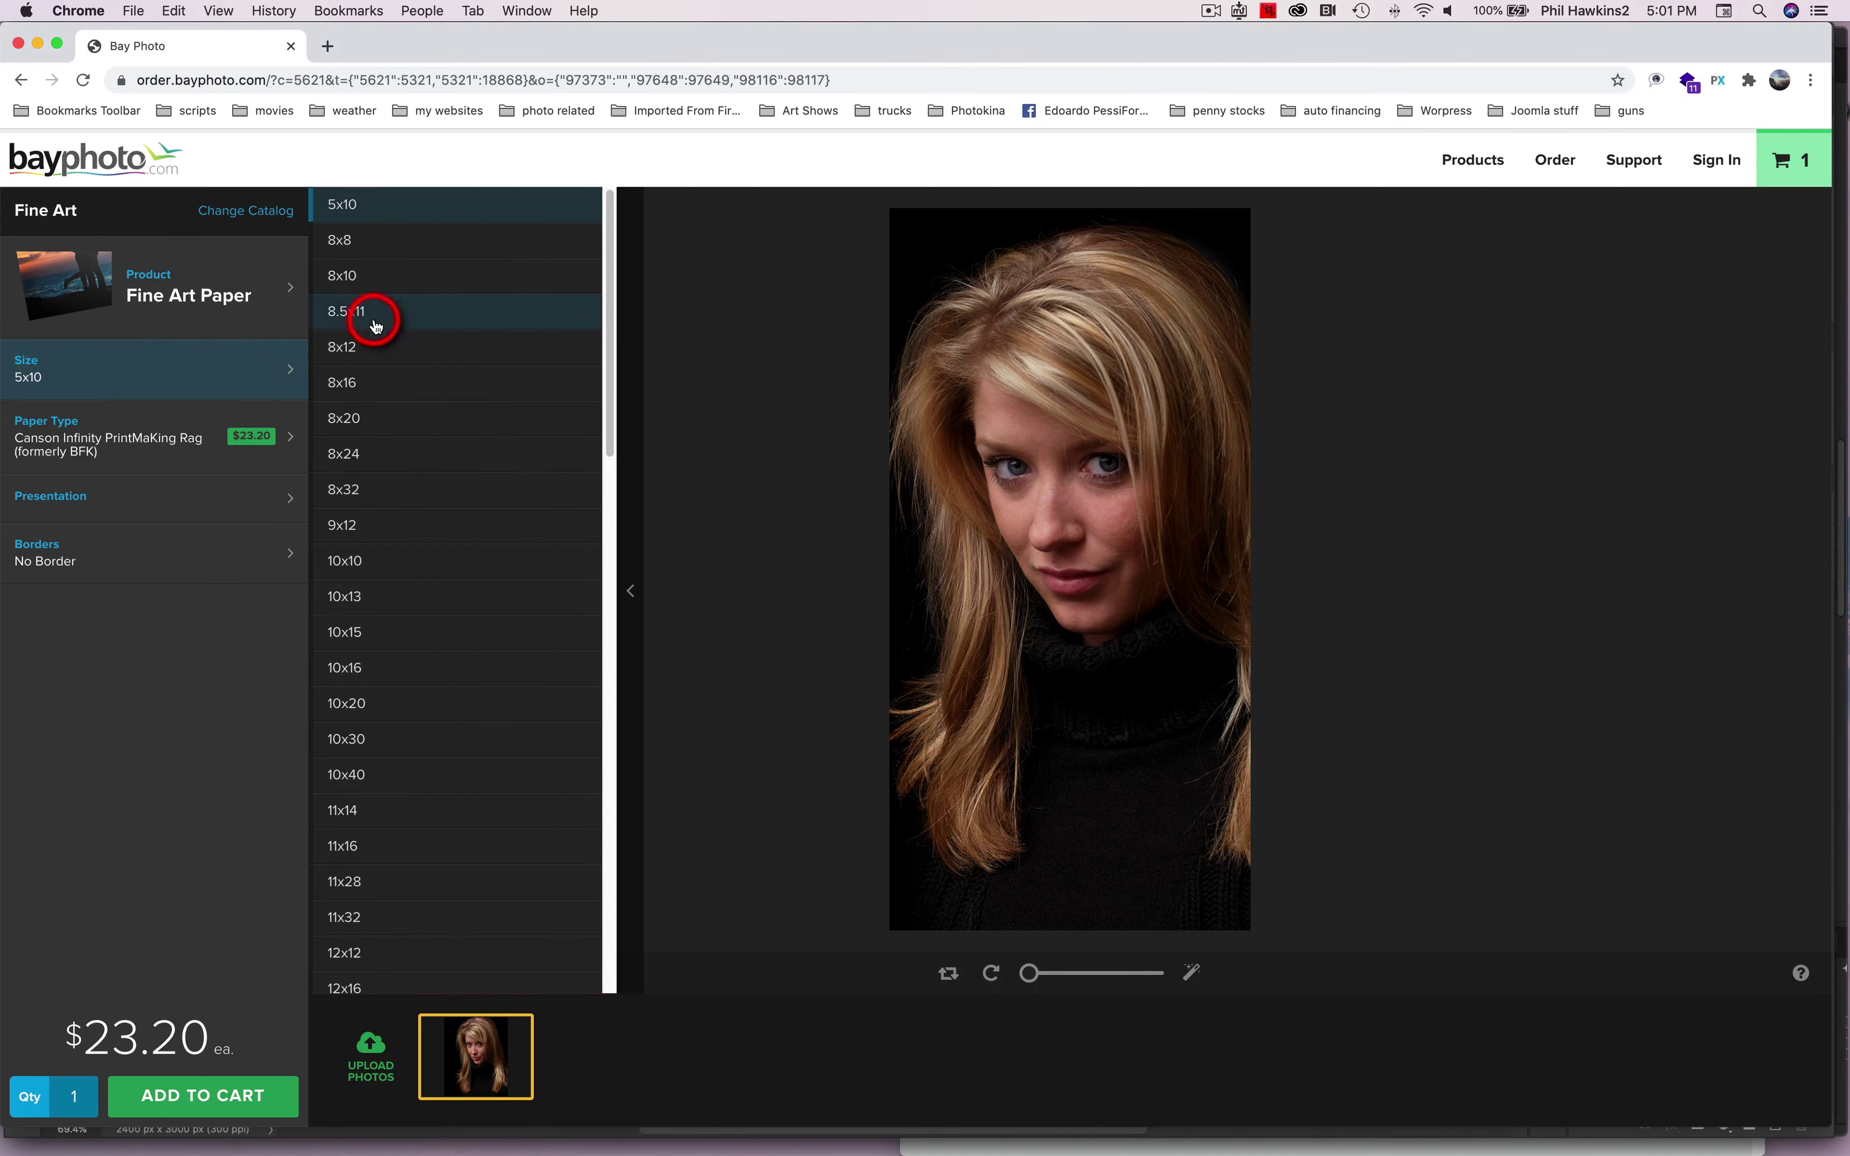
click(377, 277)
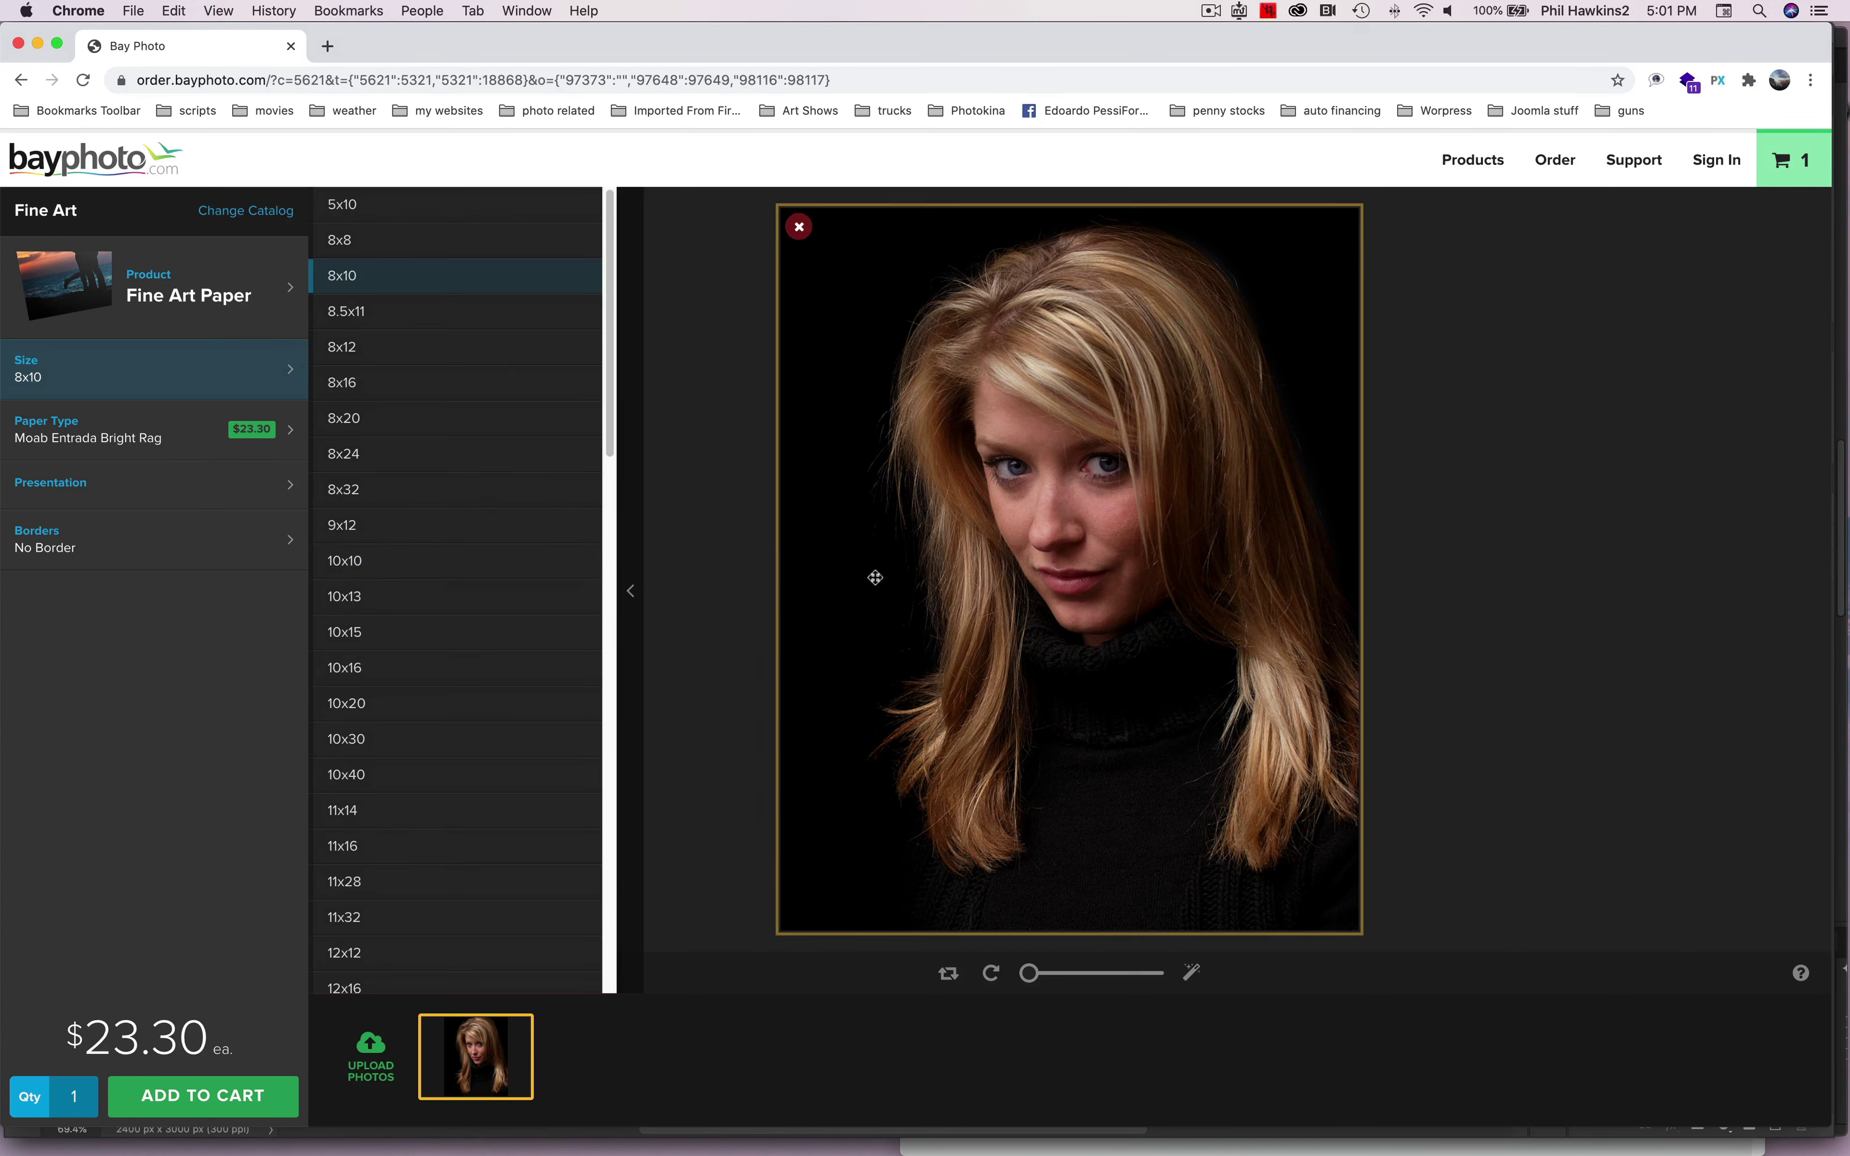
click(131, 544)
click(128, 444)
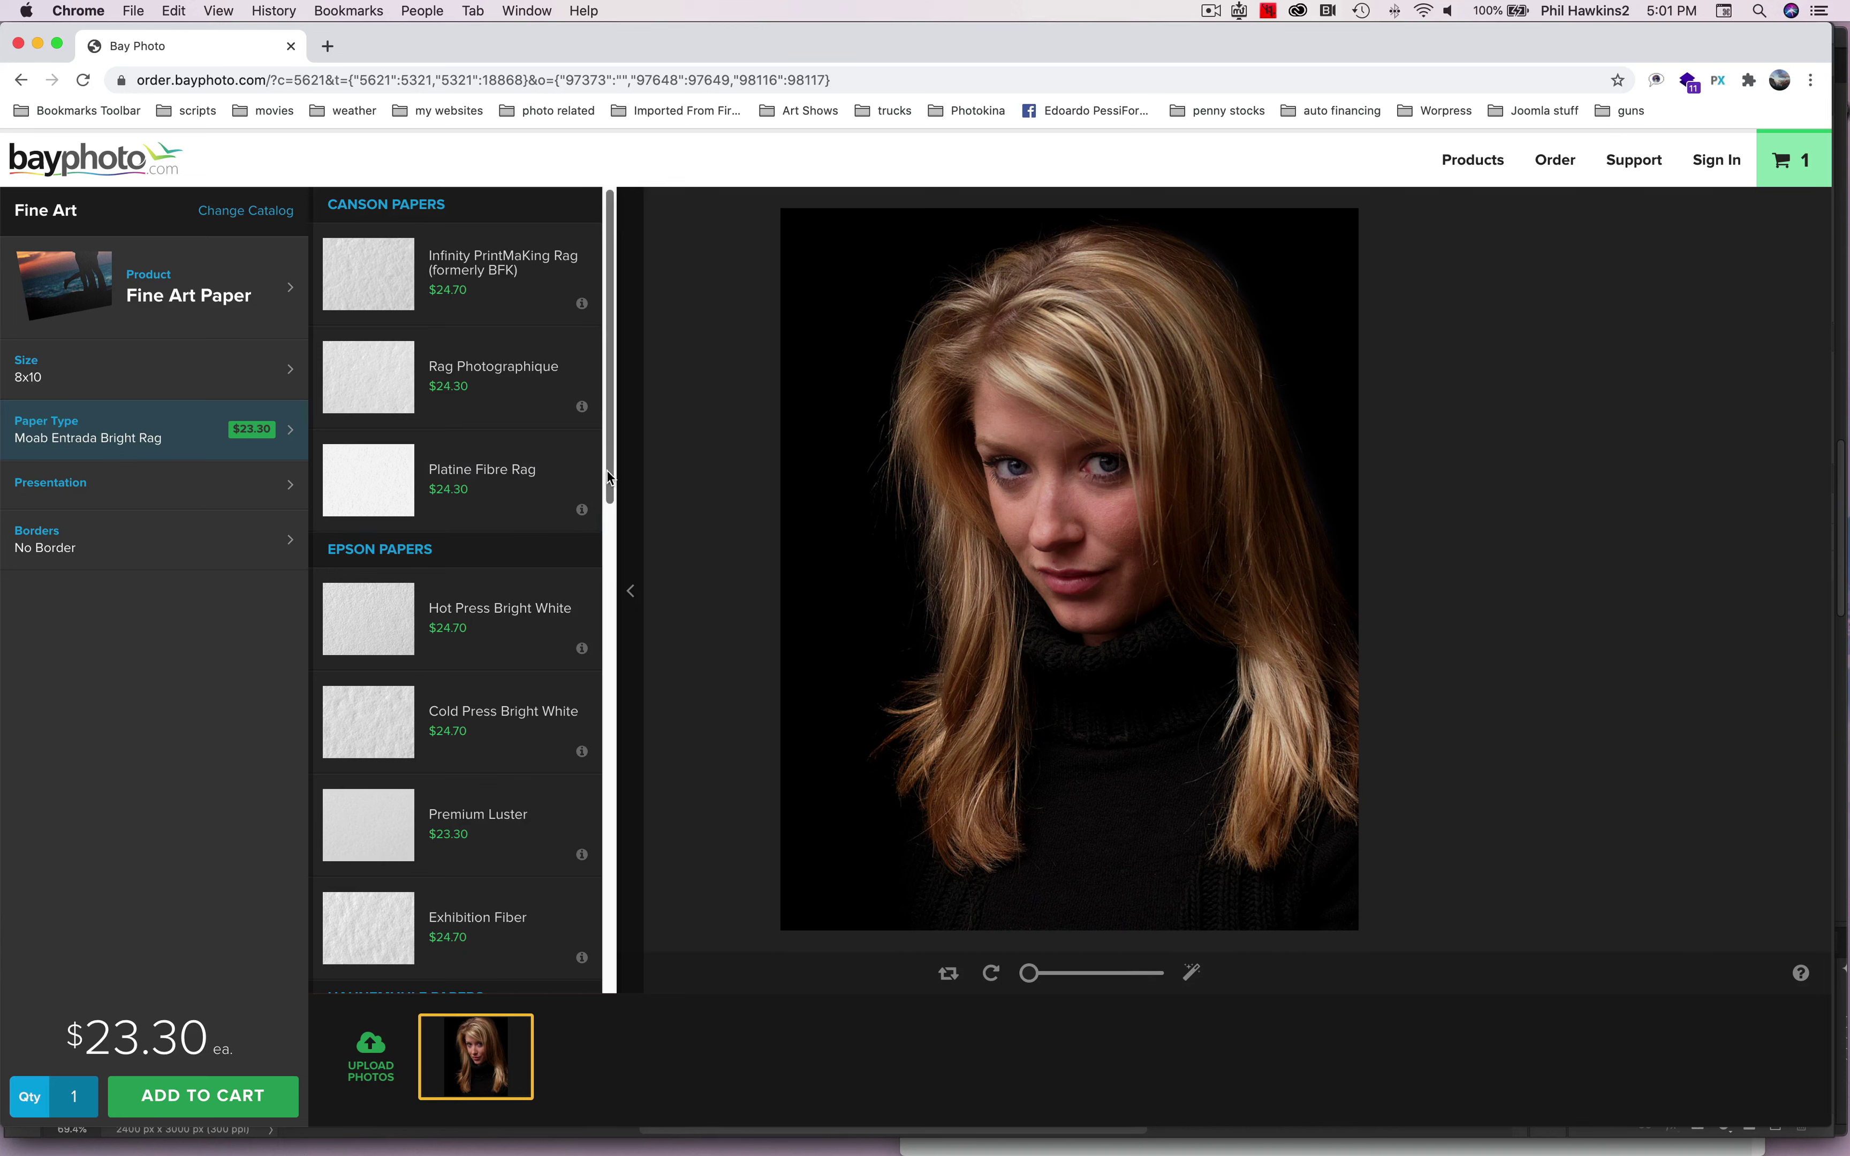
scroll(610, 480, down, 1)
drag(610, 480, 613, 983)
click(468, 808)
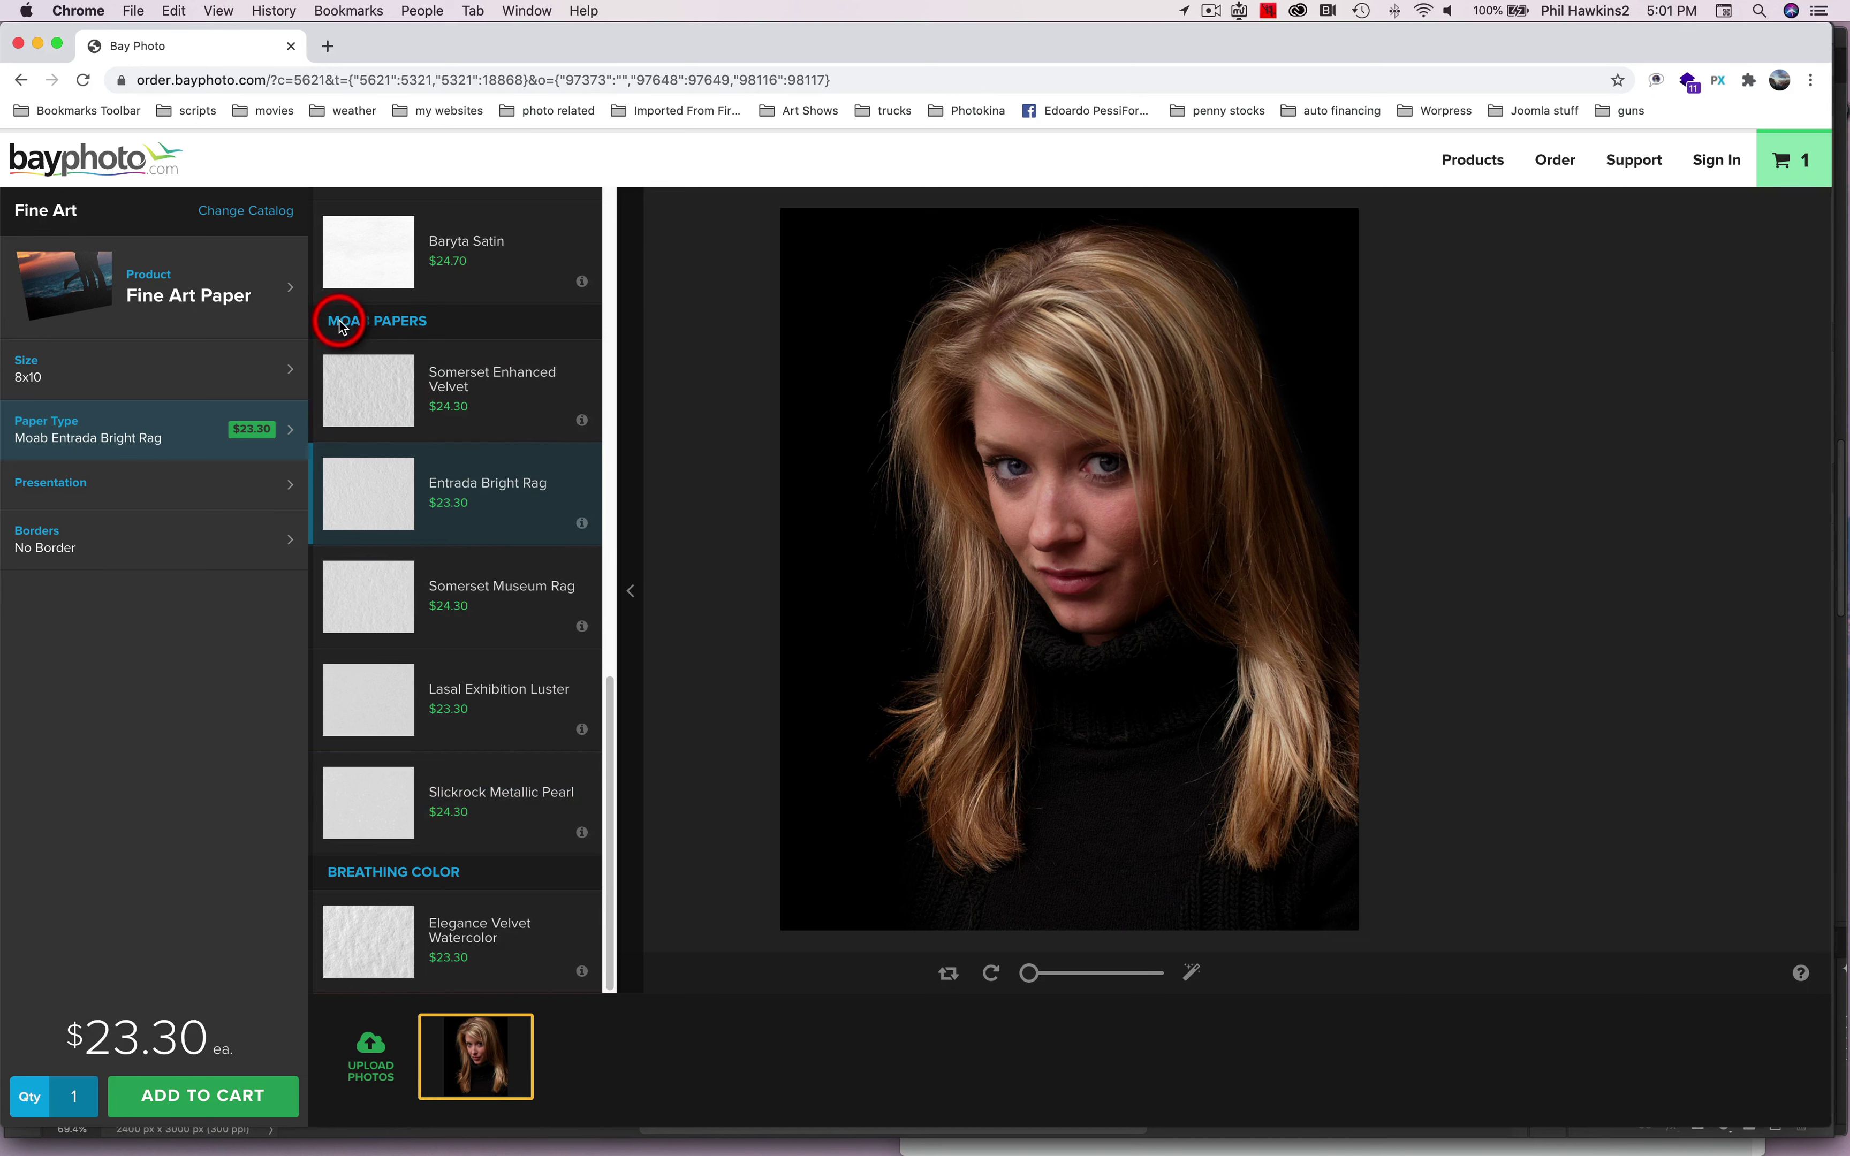
click(549, 801)
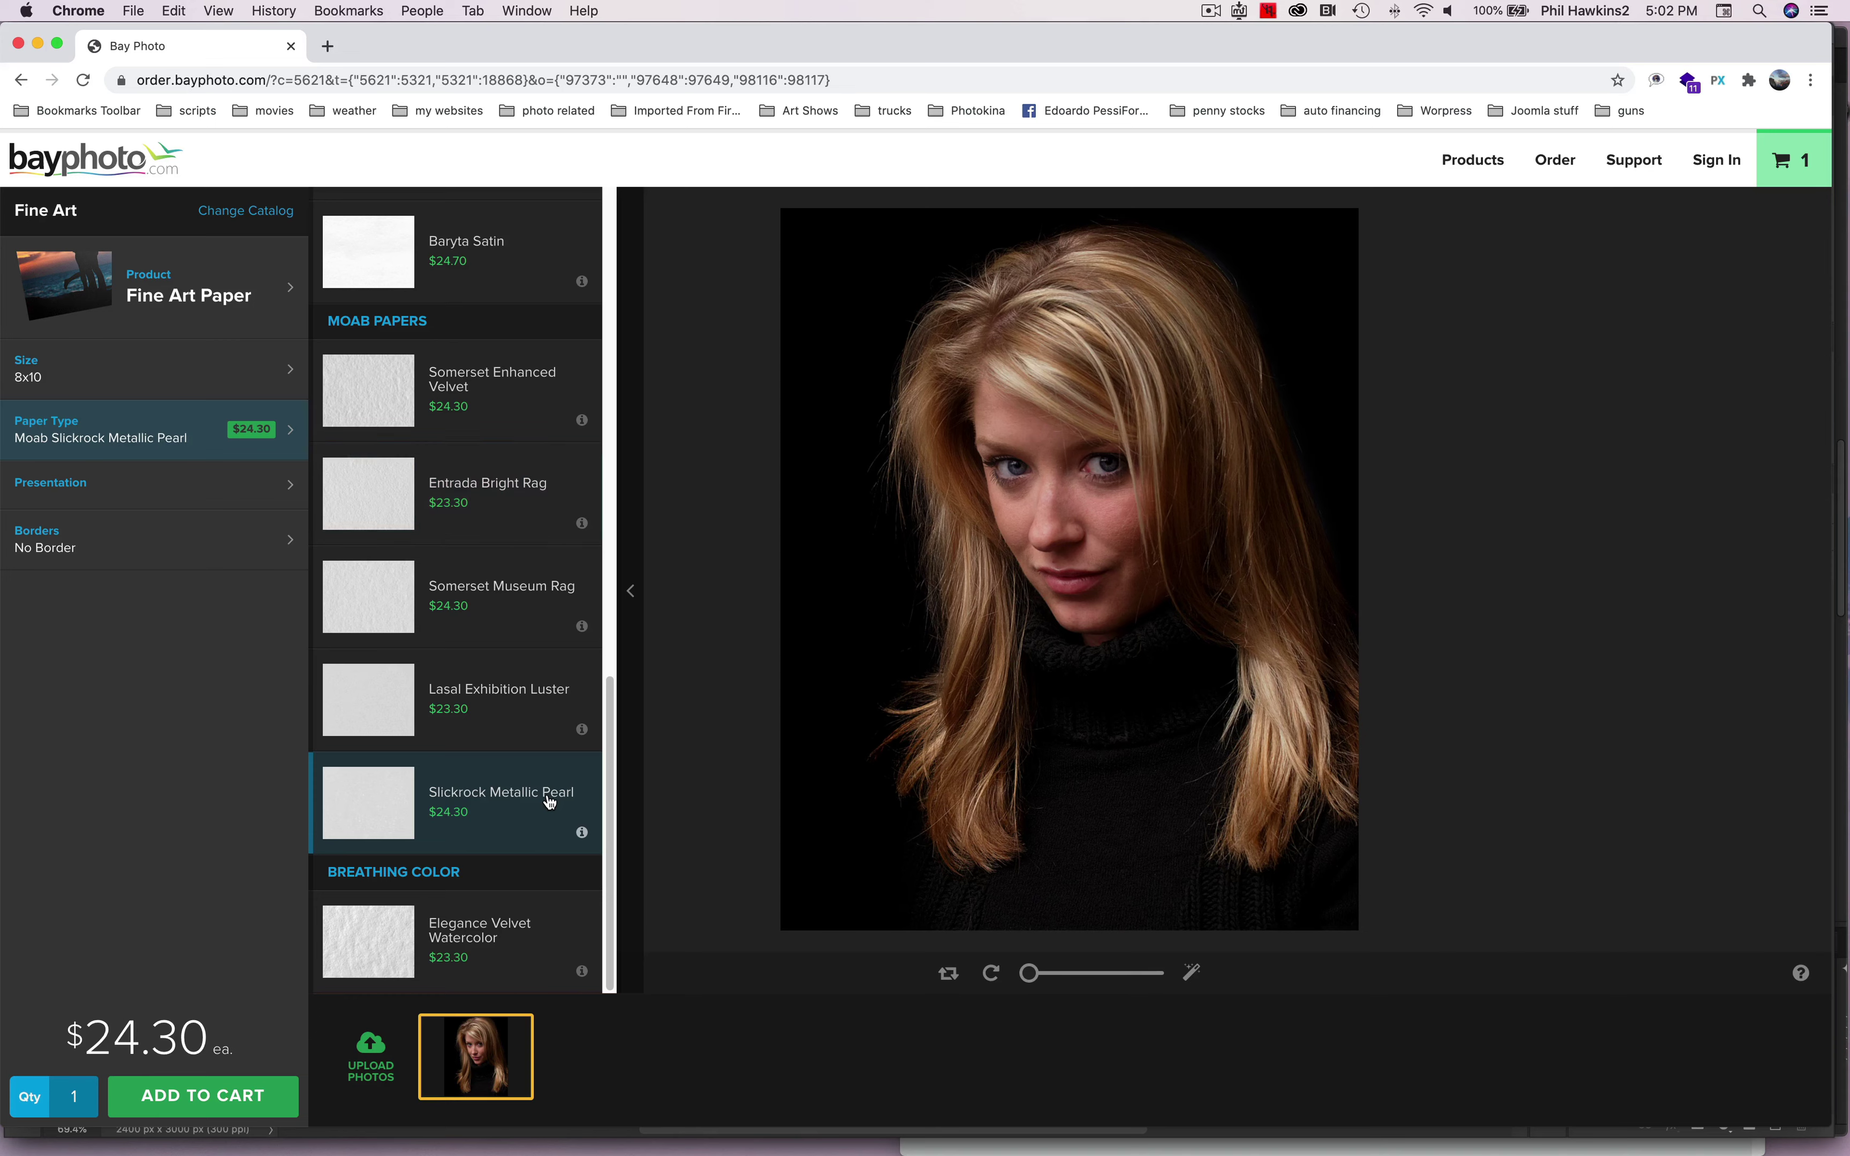
Choose Gatorfoam as the presentation option for the fine art print
click(58, 482)
click(154, 489)
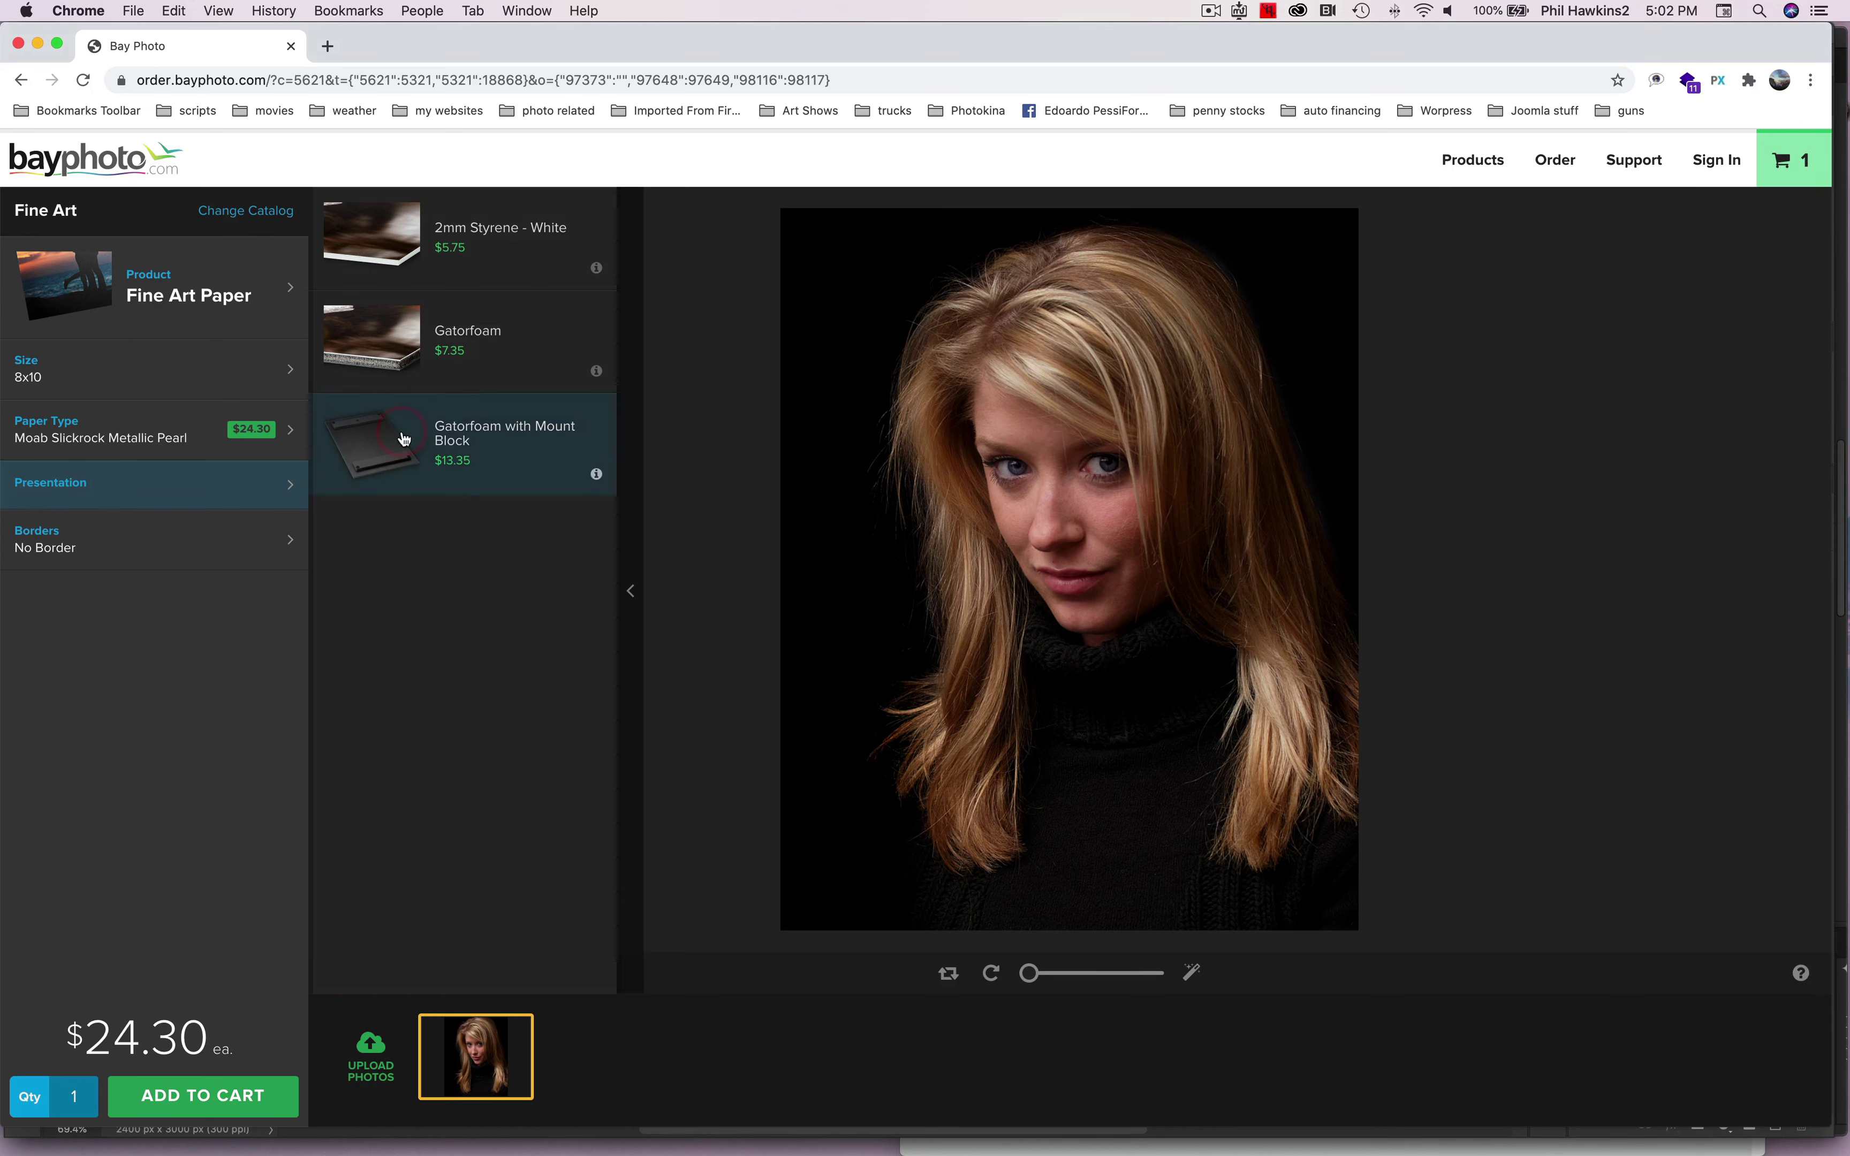
click(478, 348)
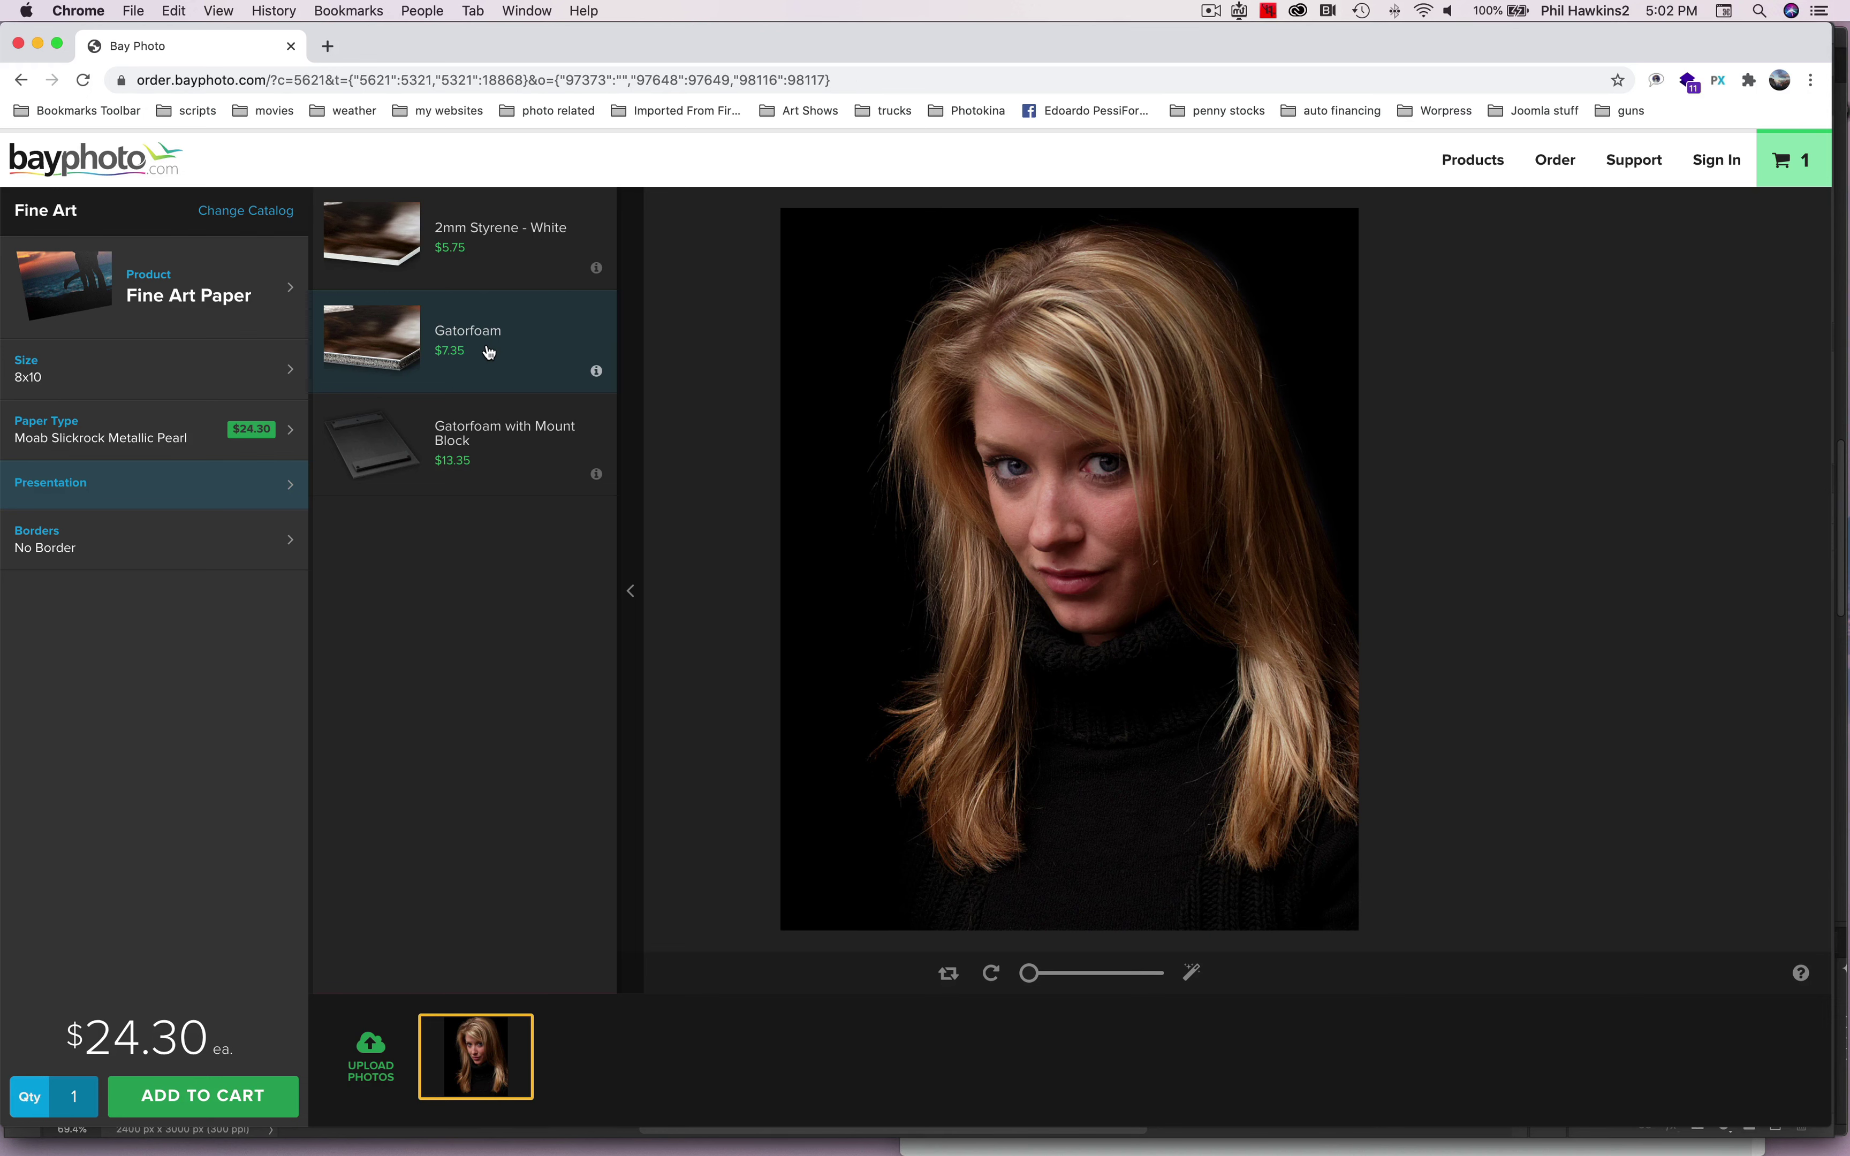
click(490, 352)
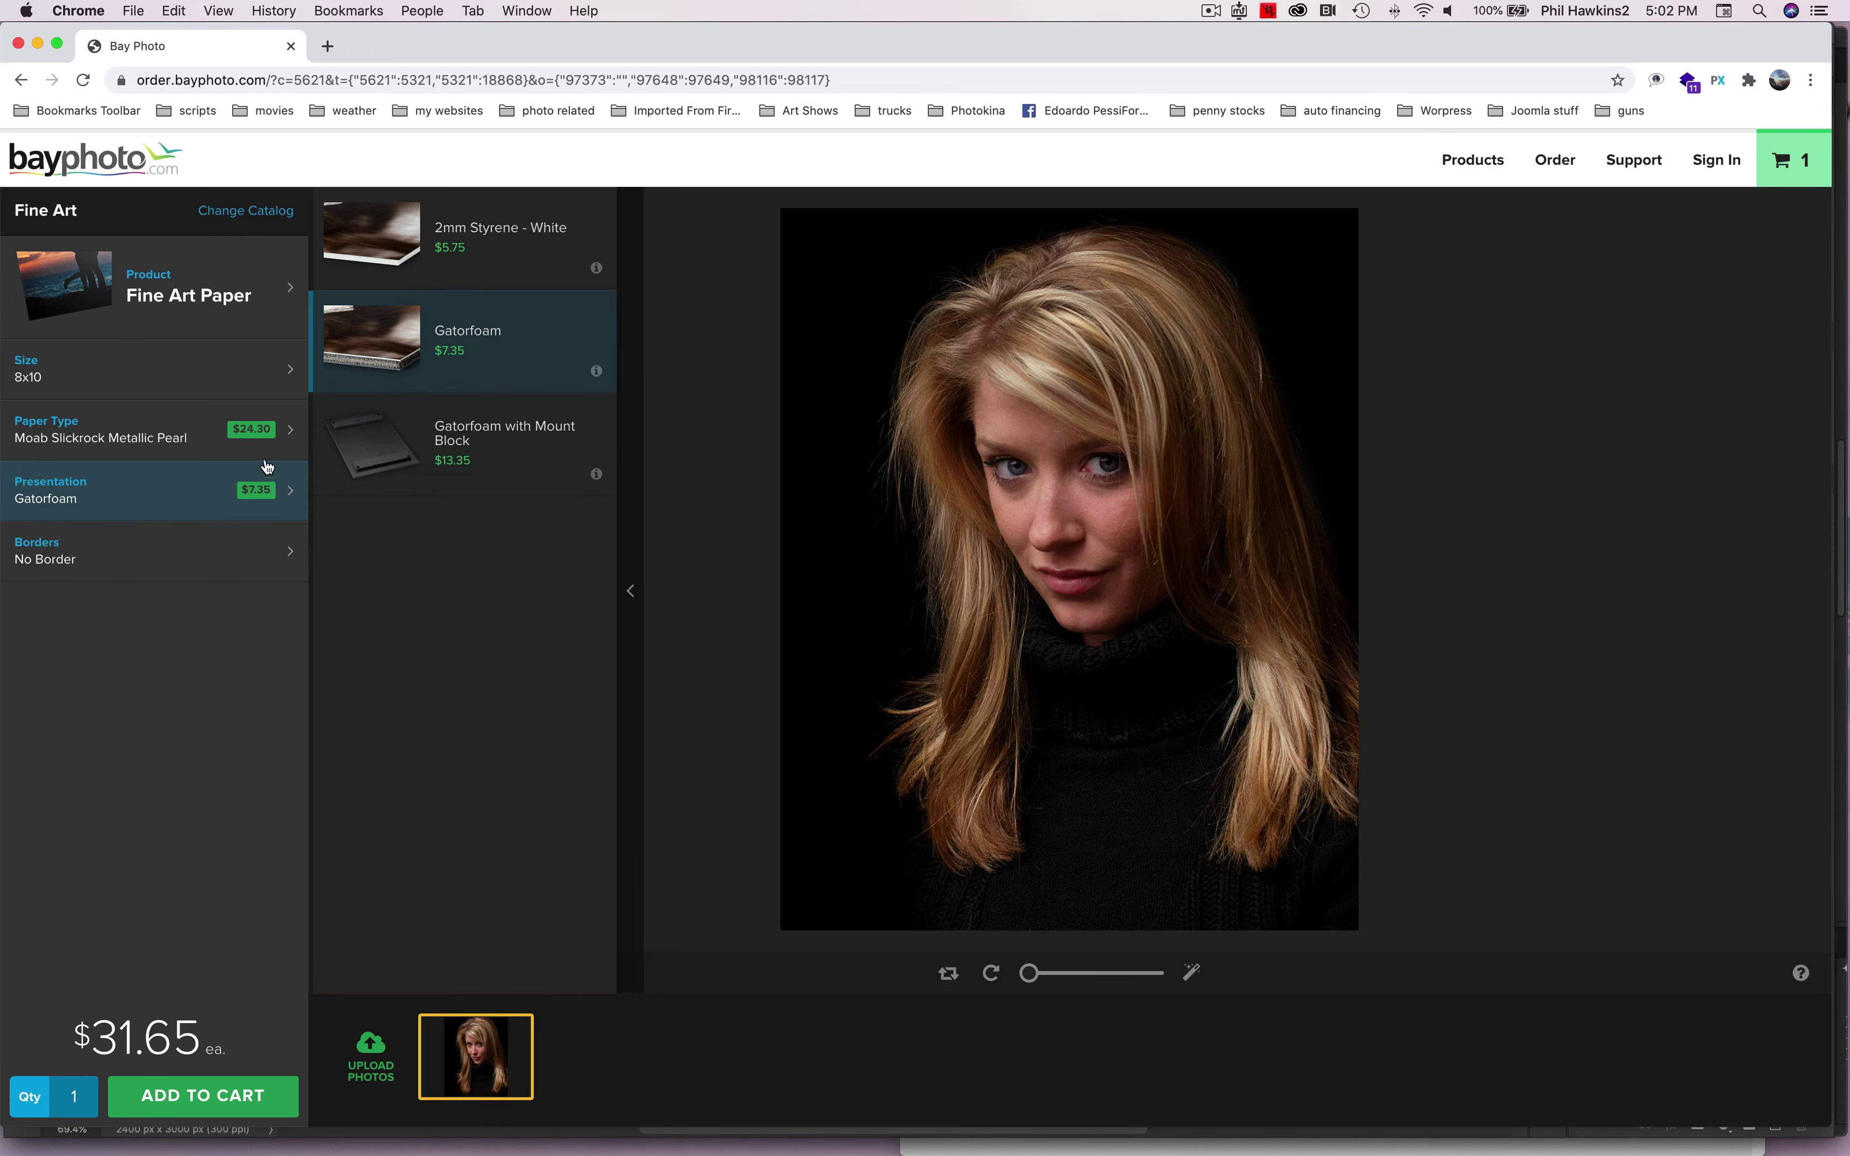